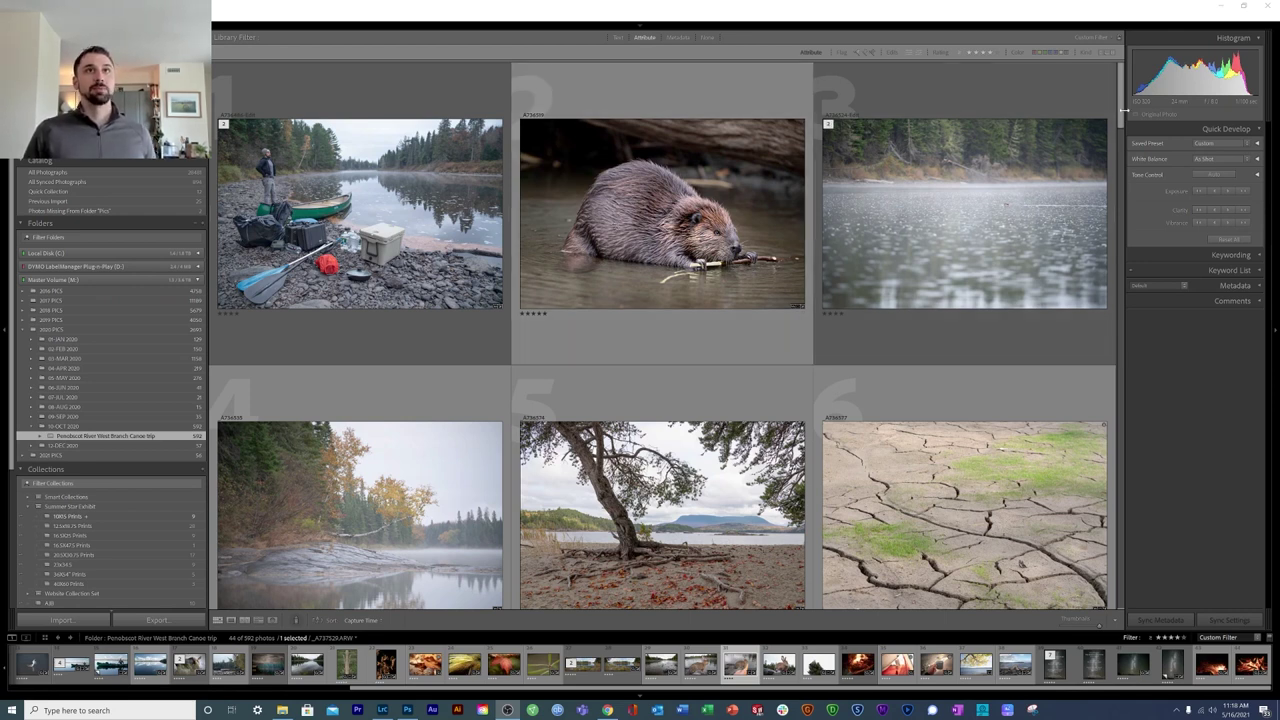
# Scroll the Grid down to thumbnails 28–33 and open the carrot-feeding hare photo full-size.
pyautogui.scroll(-1, 1122, 116)
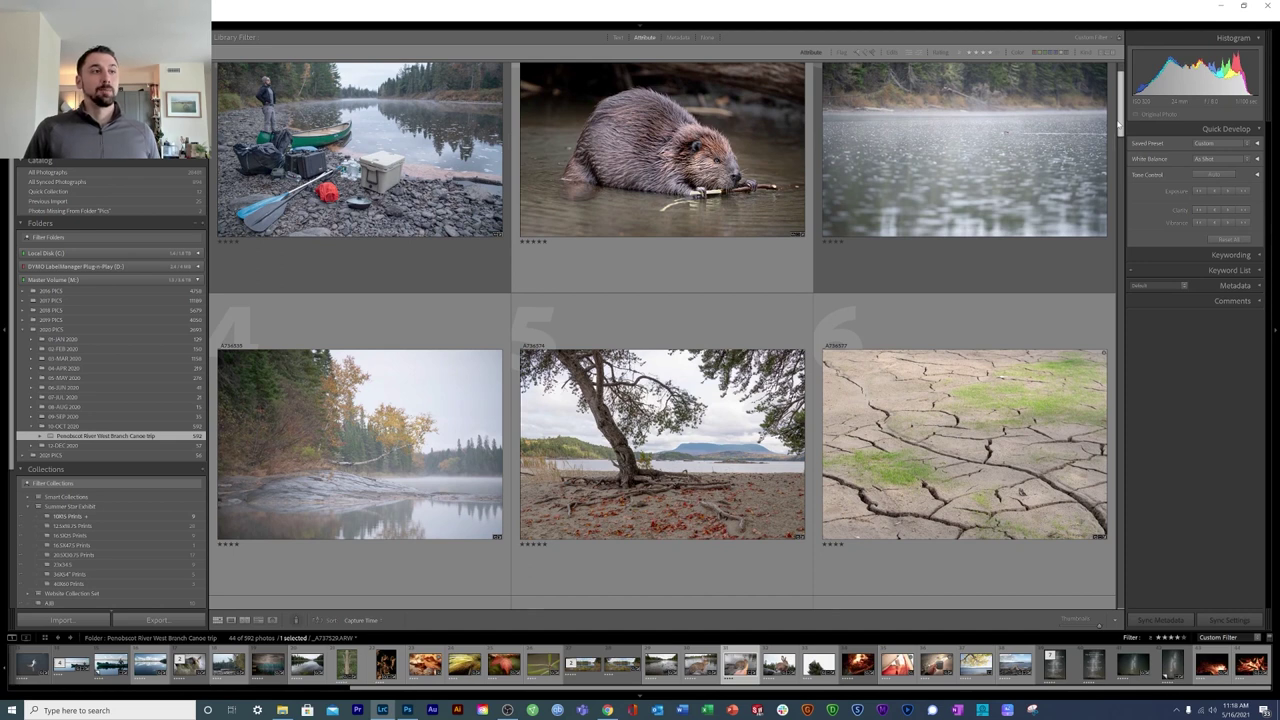
pyautogui.scroll(-1, 1120, 122)
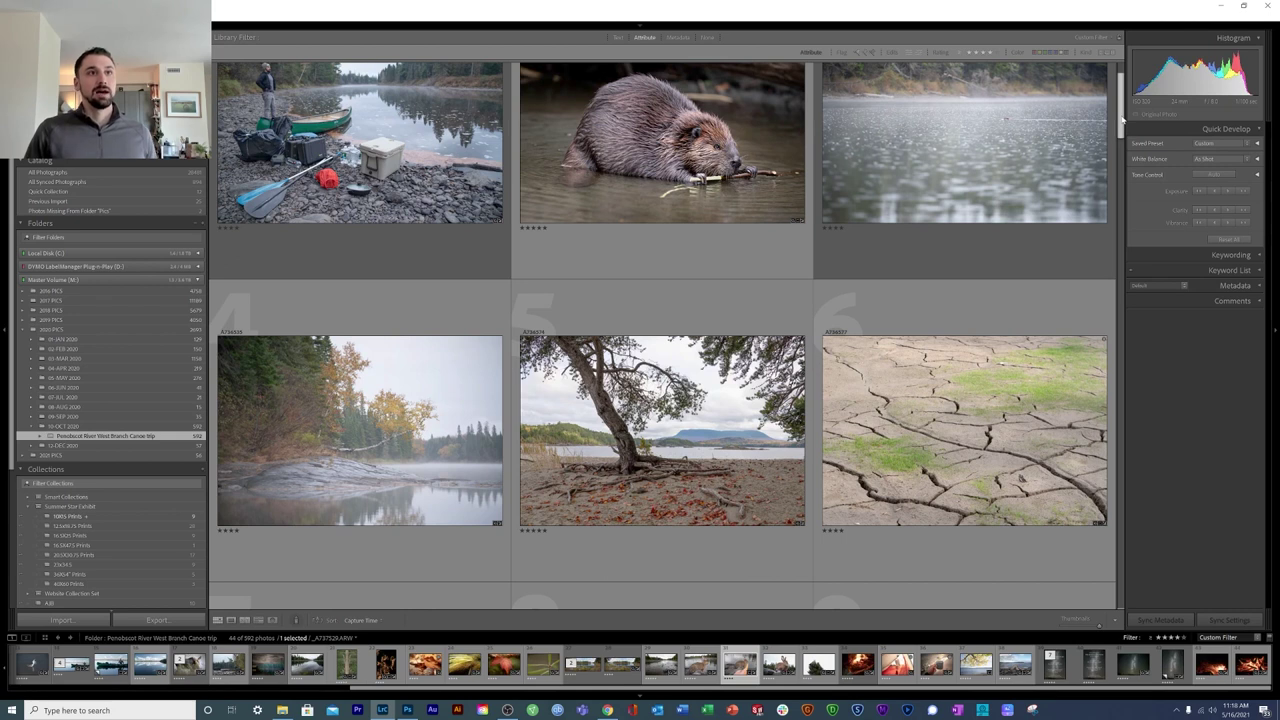
pyautogui.scroll(-1, 1122, 120)
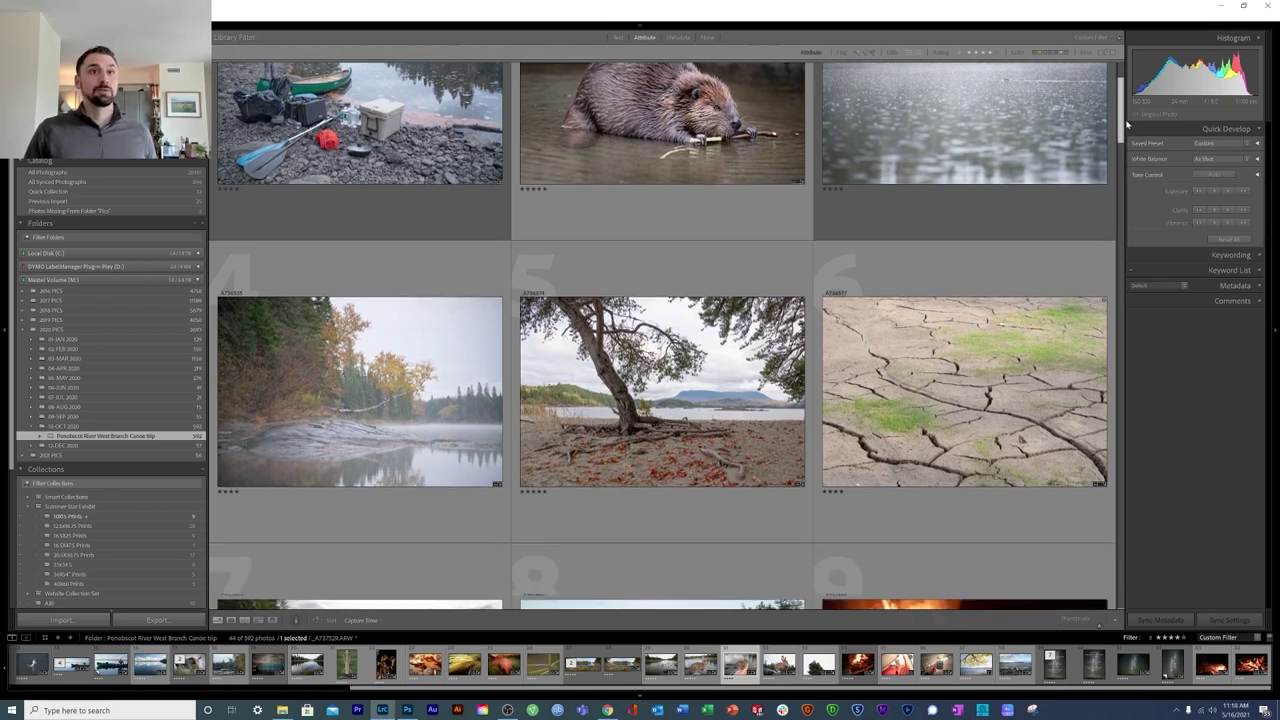
pyautogui.moveTo(1126, 120); pyautogui.dragTo(1131, 129)
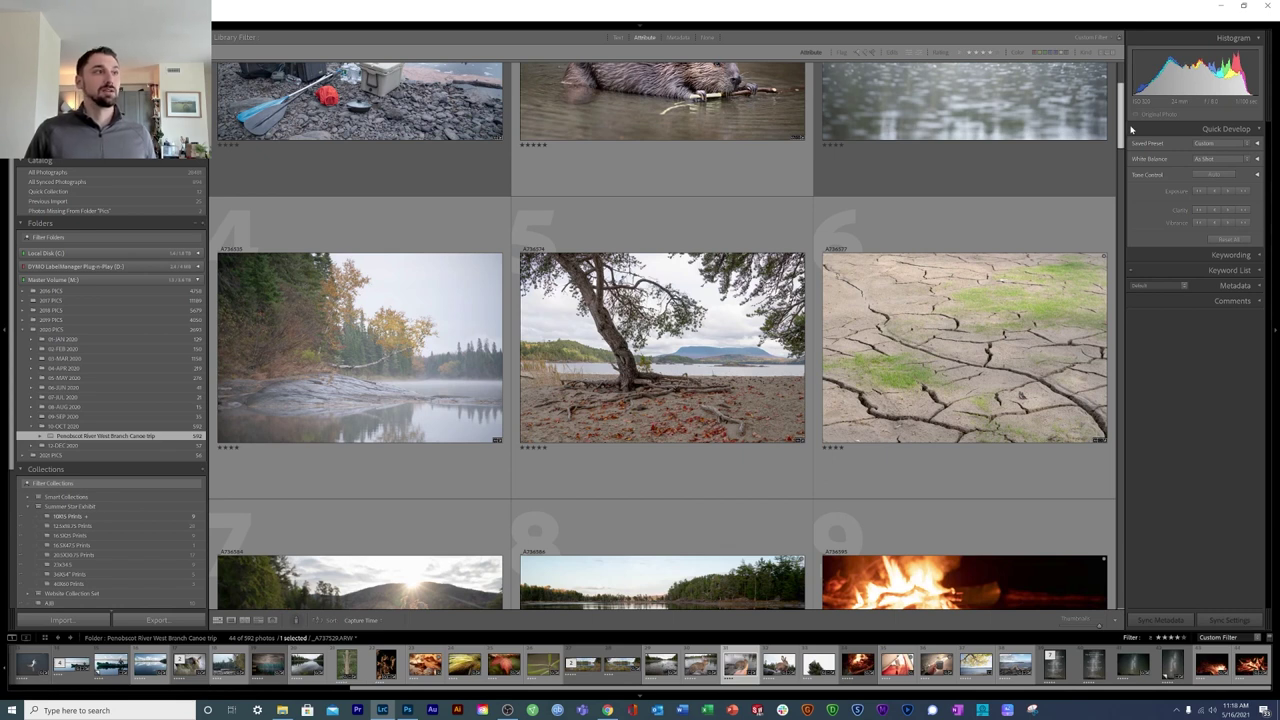
pyautogui.moveTo(1131, 129); pyautogui.dragTo(1131, 130)
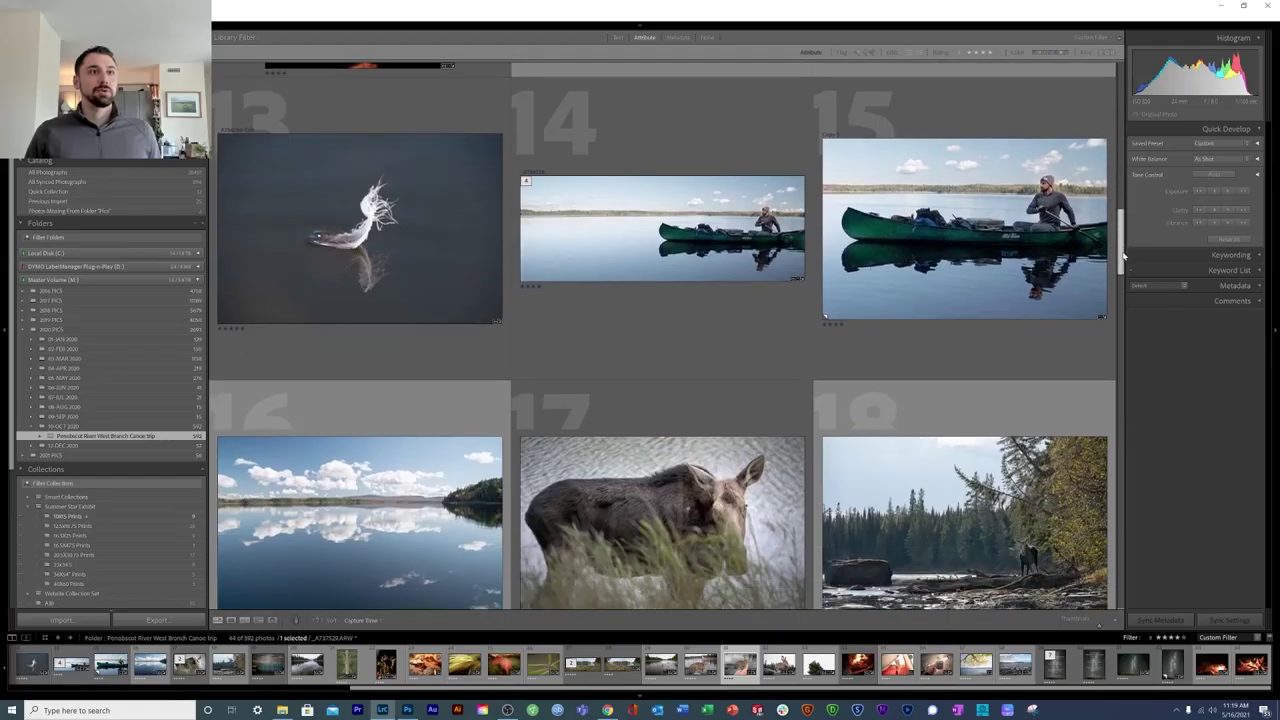
pyautogui.scroll(-3, 1121, 272)
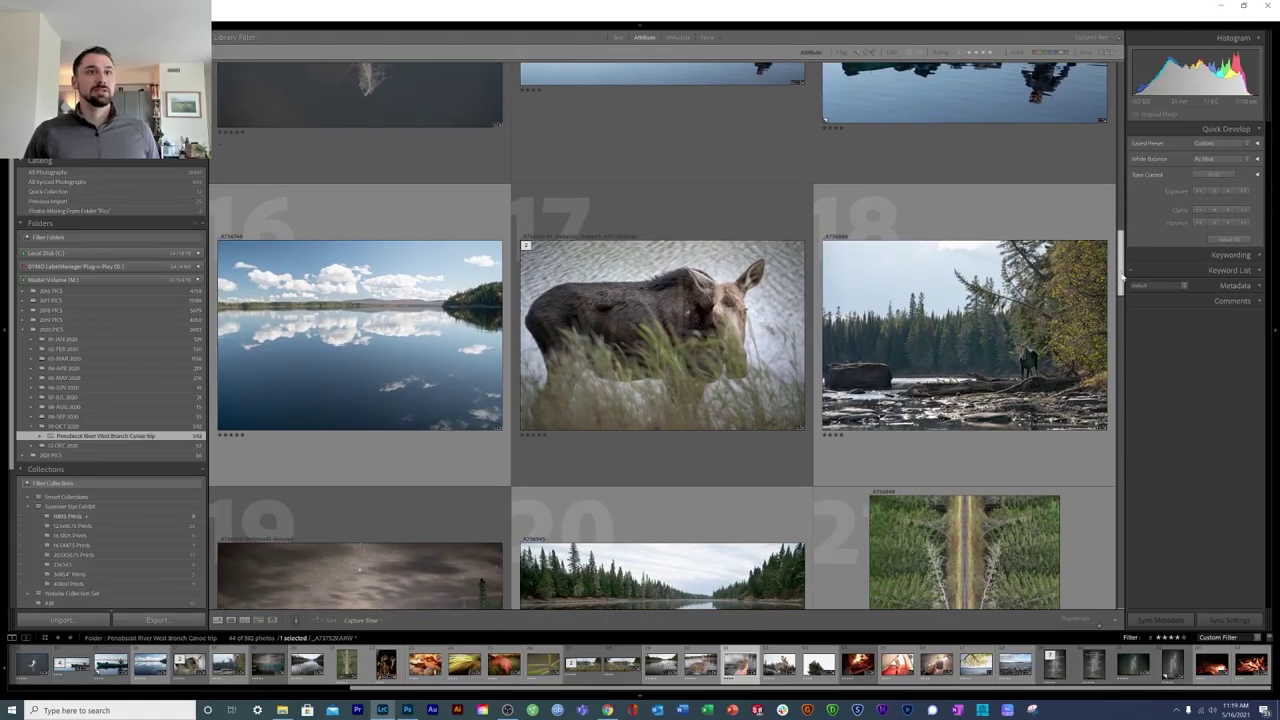
pyautogui.scroll(-1, 1122, 272)
pyautogui.scroll(-2, 1122, 284)
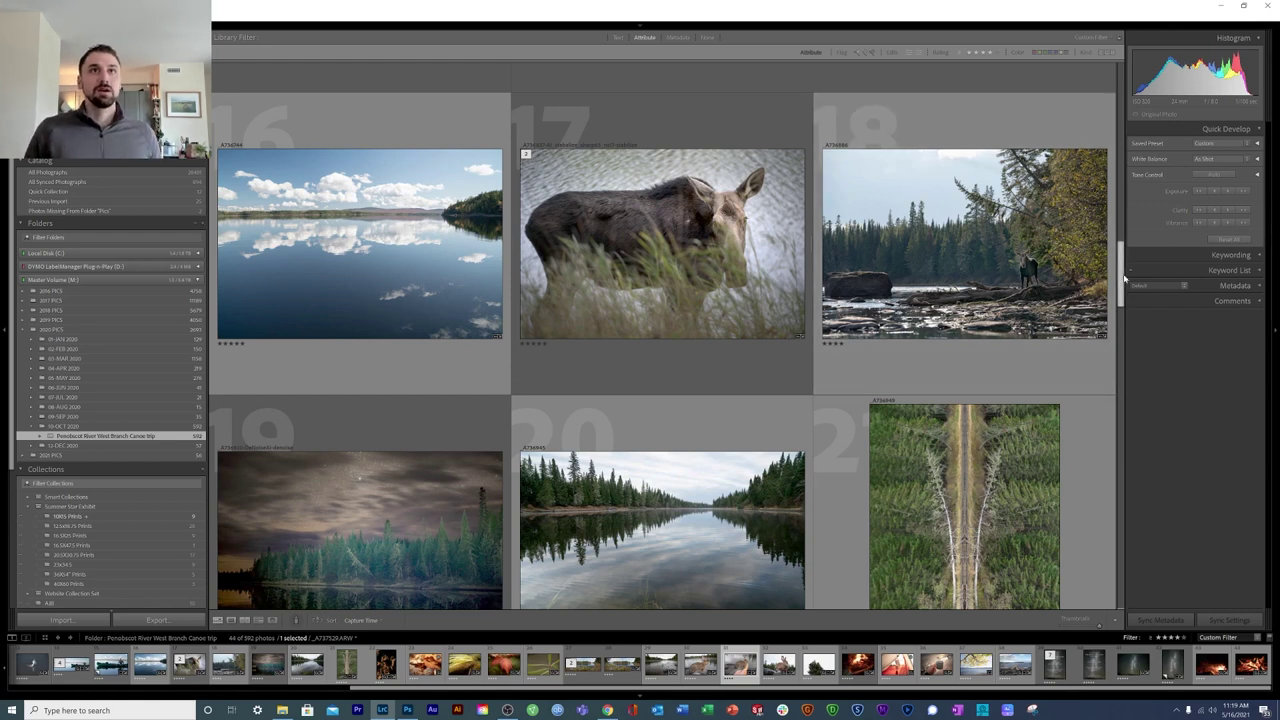
pyautogui.moveTo(1124, 280); pyautogui.dragTo(1124, 428)
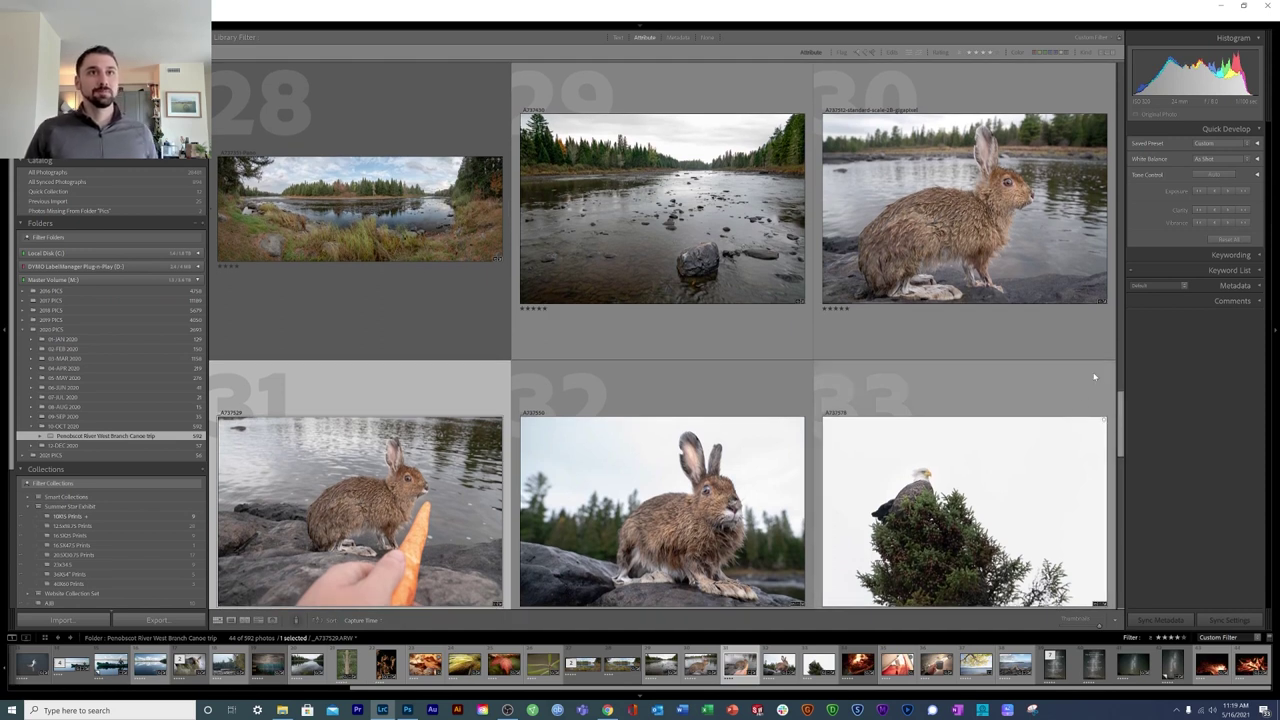
pyautogui.moveTo(1121, 413); pyautogui.dragTo(1121, 418)
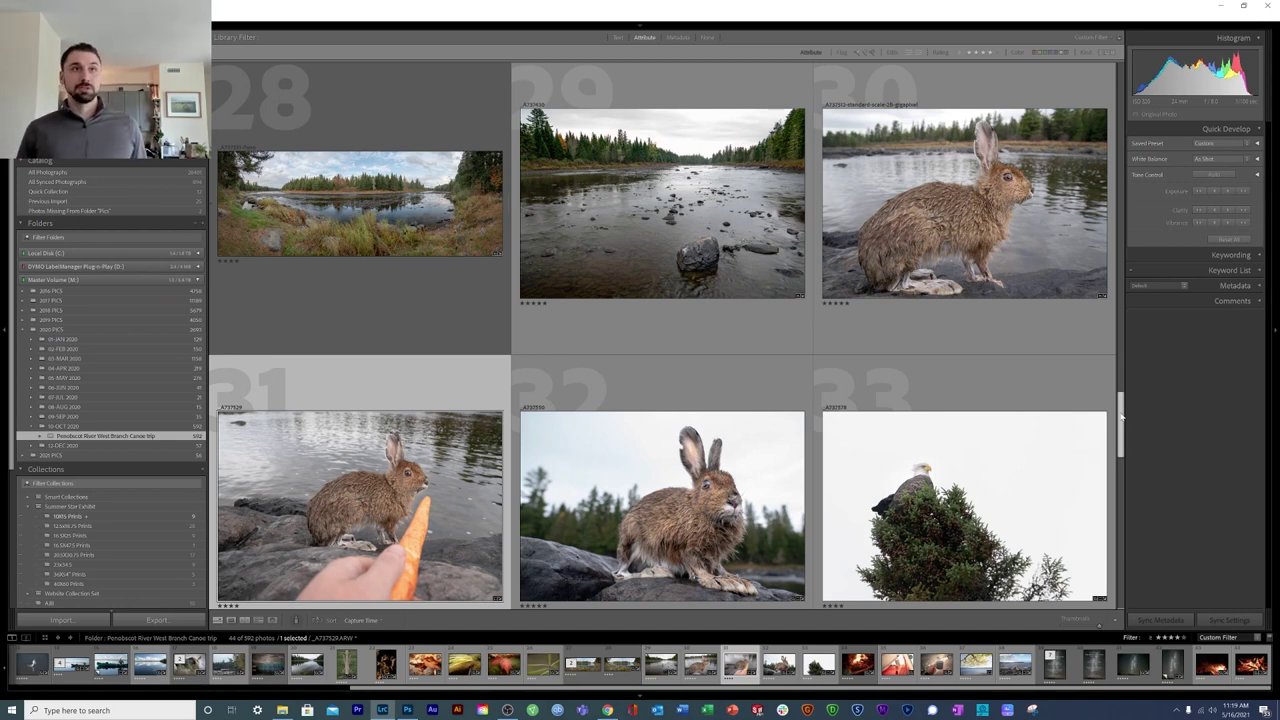
pyautogui.doubleClick(428, 518)
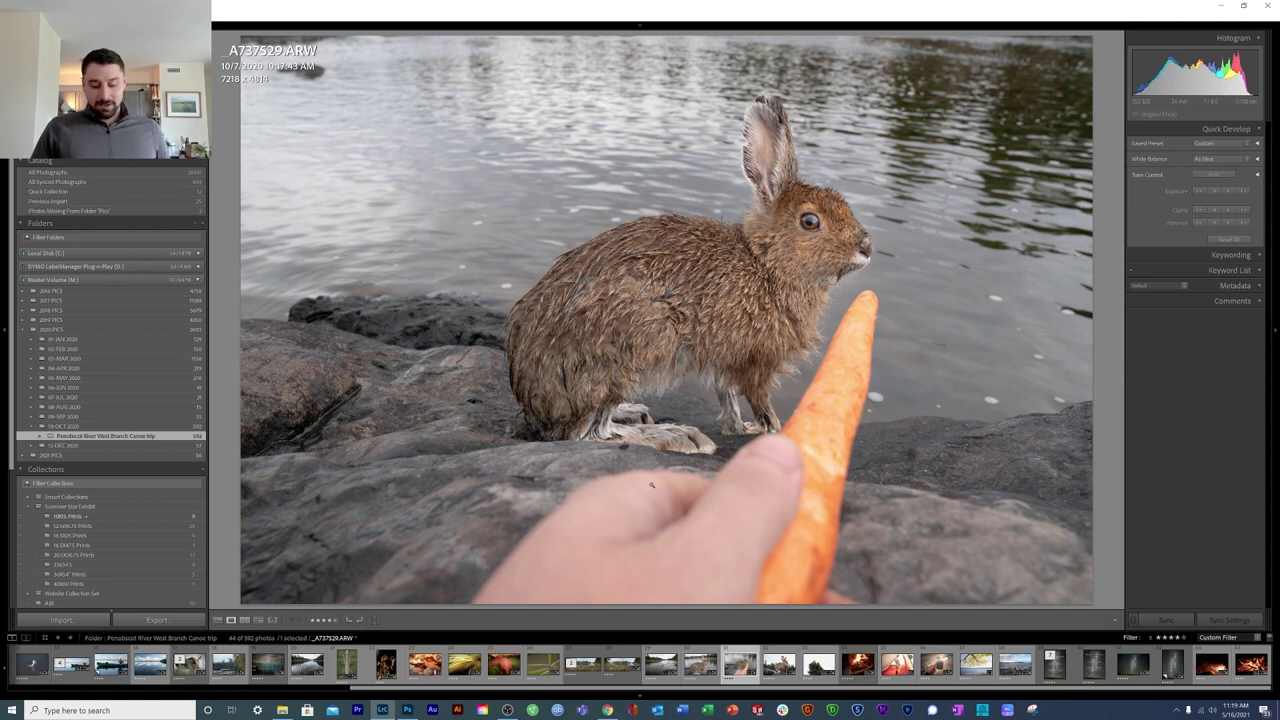
# Return to Grid and open the Gigapixel-upscaled wet hare DNG full-size.
pyautogui.press('g')
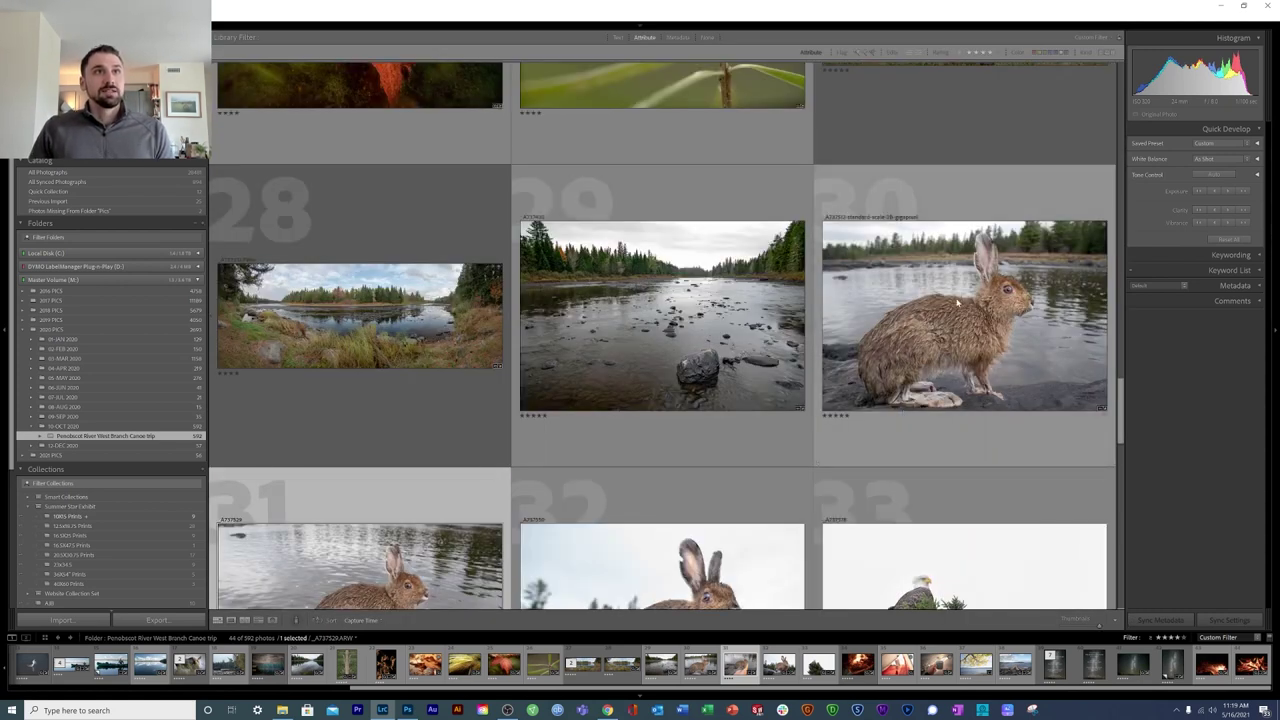
pyautogui.doubleClick(957, 300)
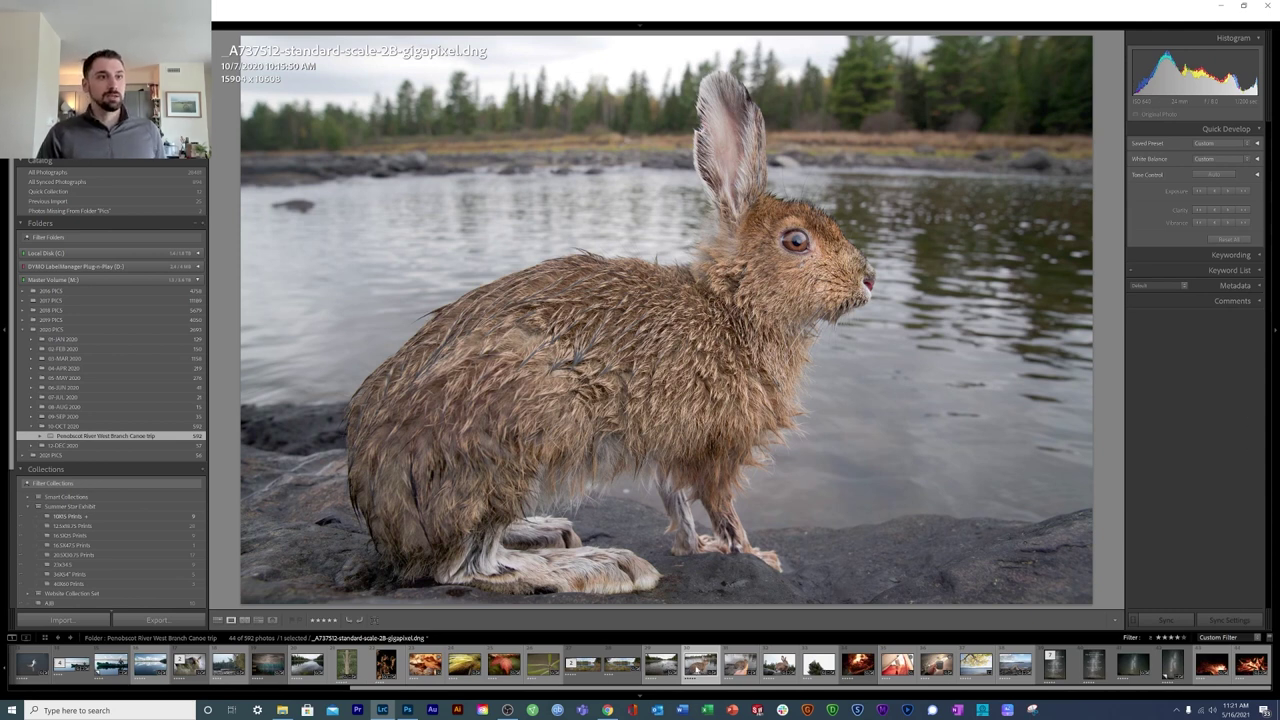
pyautogui.rightClick(693, 667)
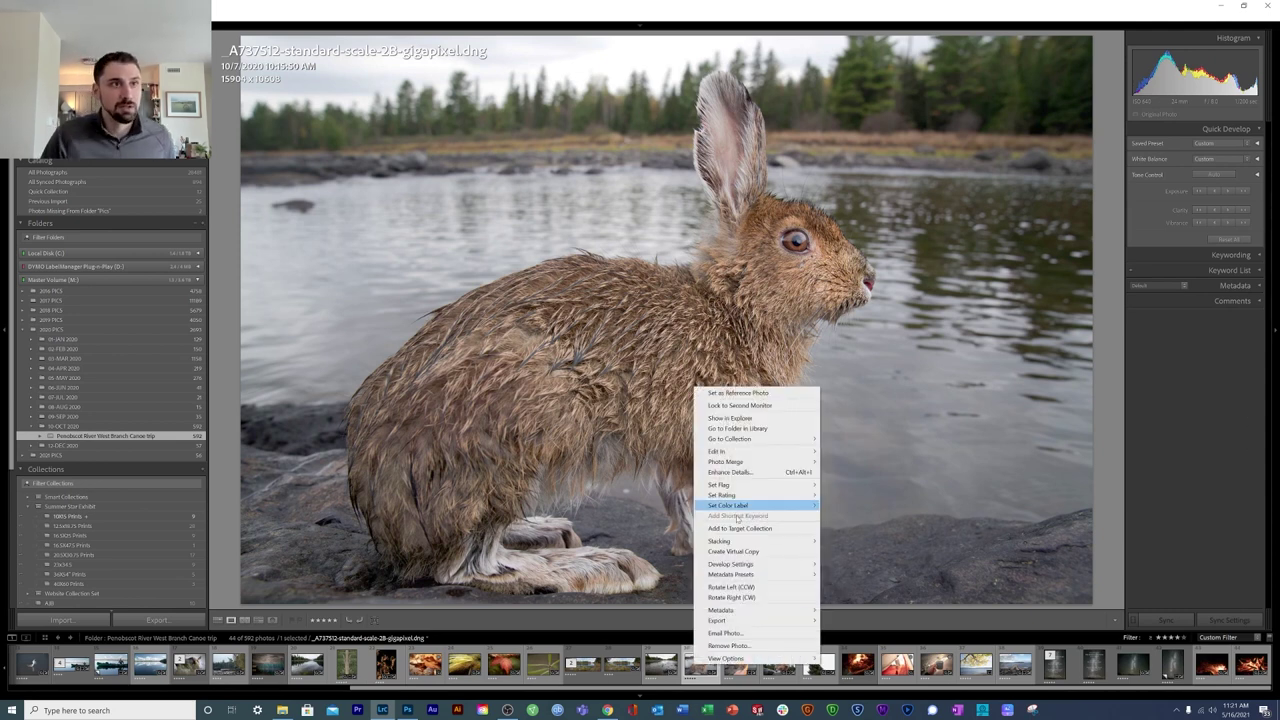
# Create virtual copy 'Copy 1' of the Gigapixel hare DNG and zoom to inspect detail.
pyautogui.click(741, 551)
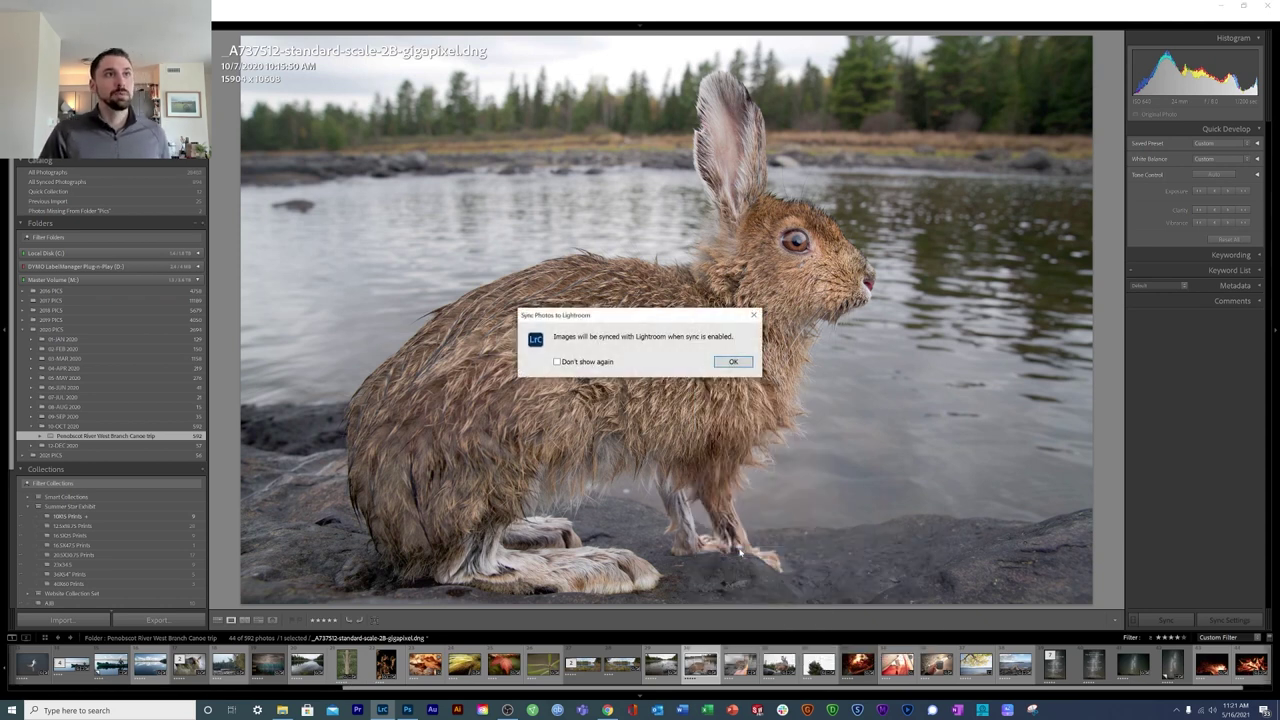
pyautogui.click(736, 365)
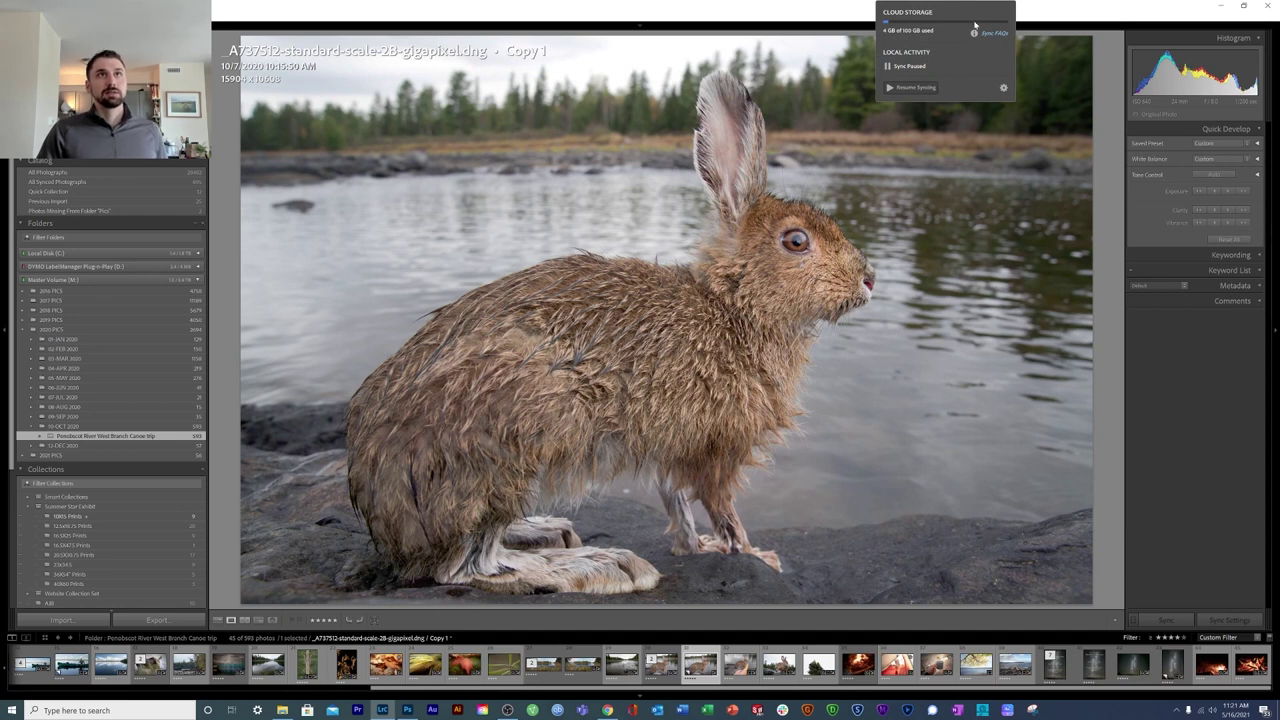
pyautogui.click(976, 158)
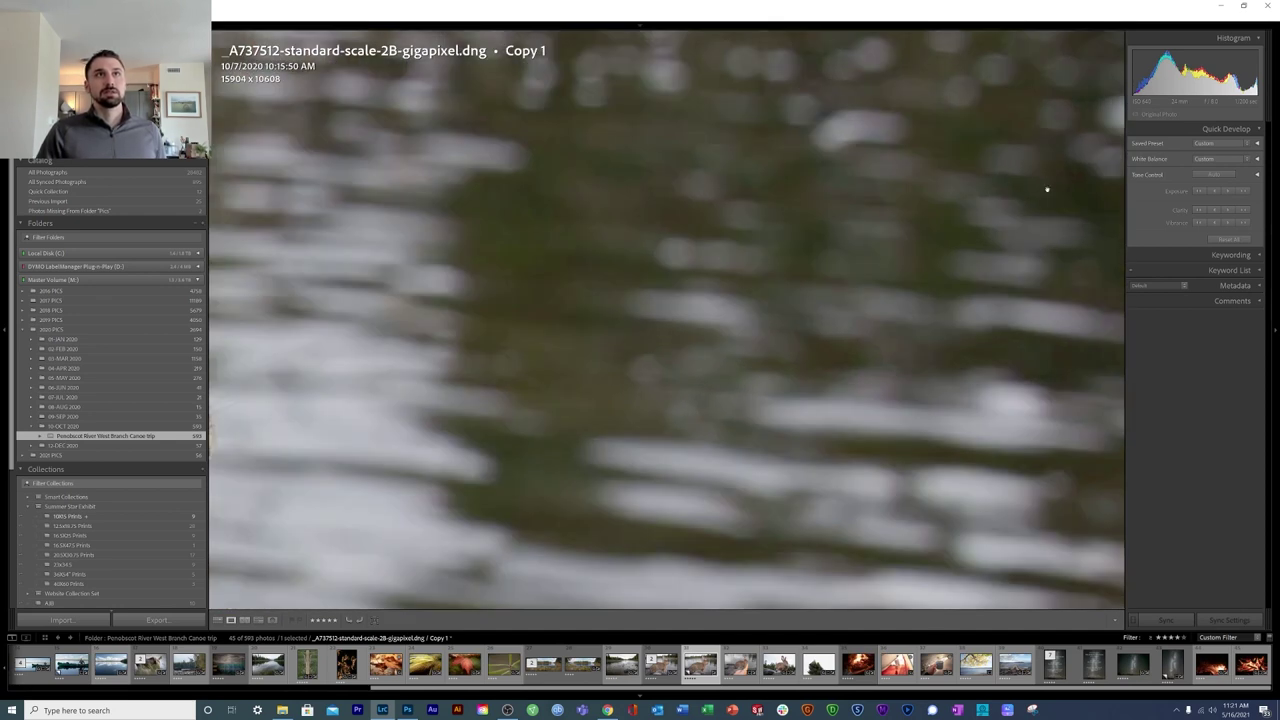
pyautogui.click(900, 233)
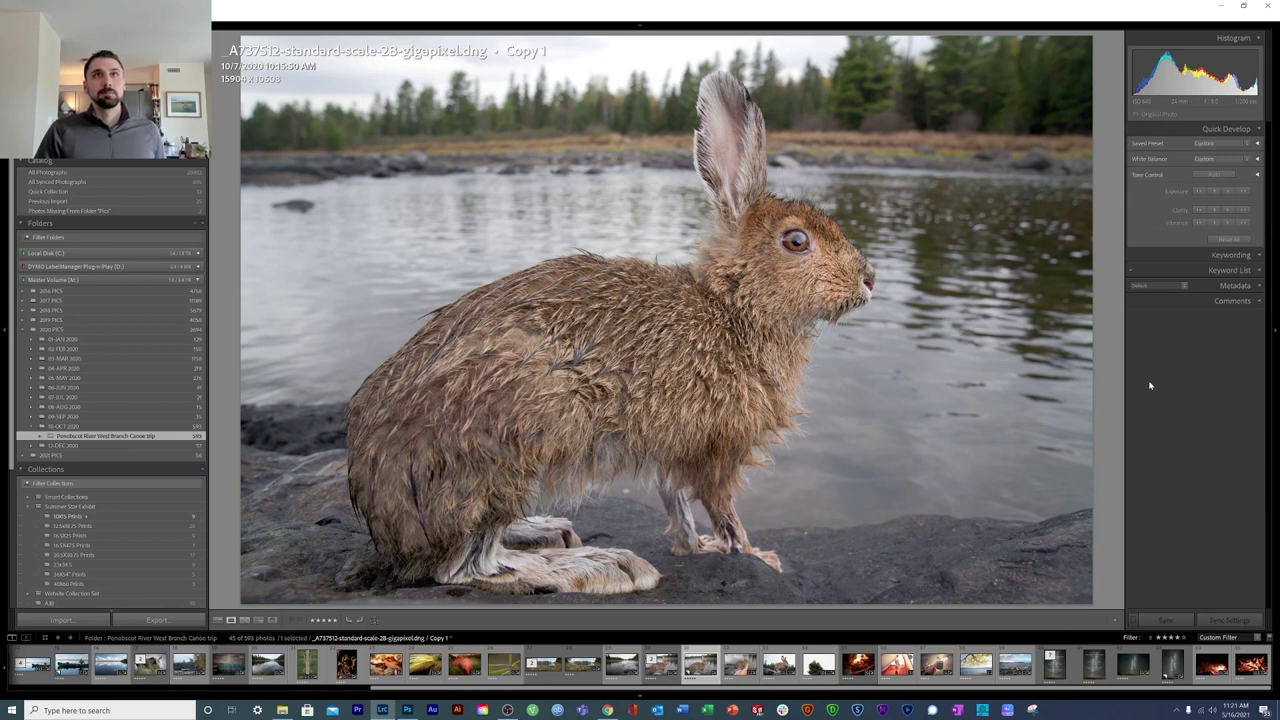
pyautogui.press('d')
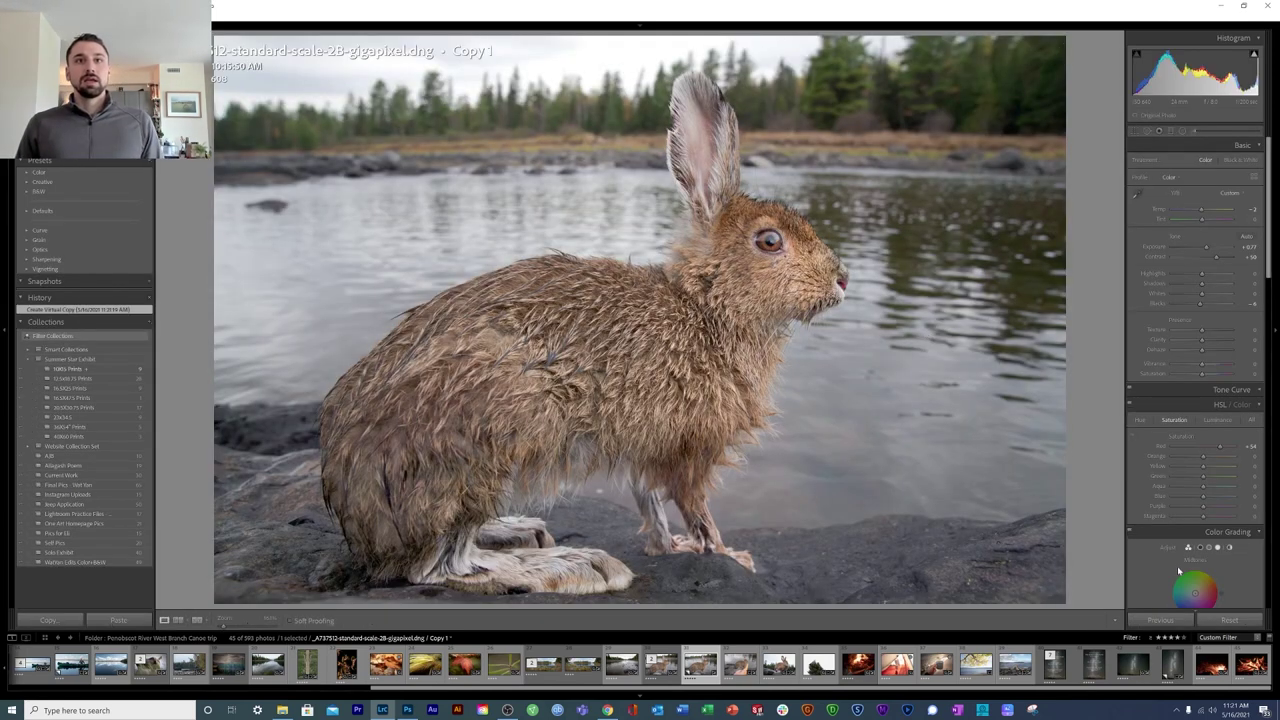
# Reset the virtual copy's develop settings and start raising its exposure.
pyautogui.click(1219, 621)
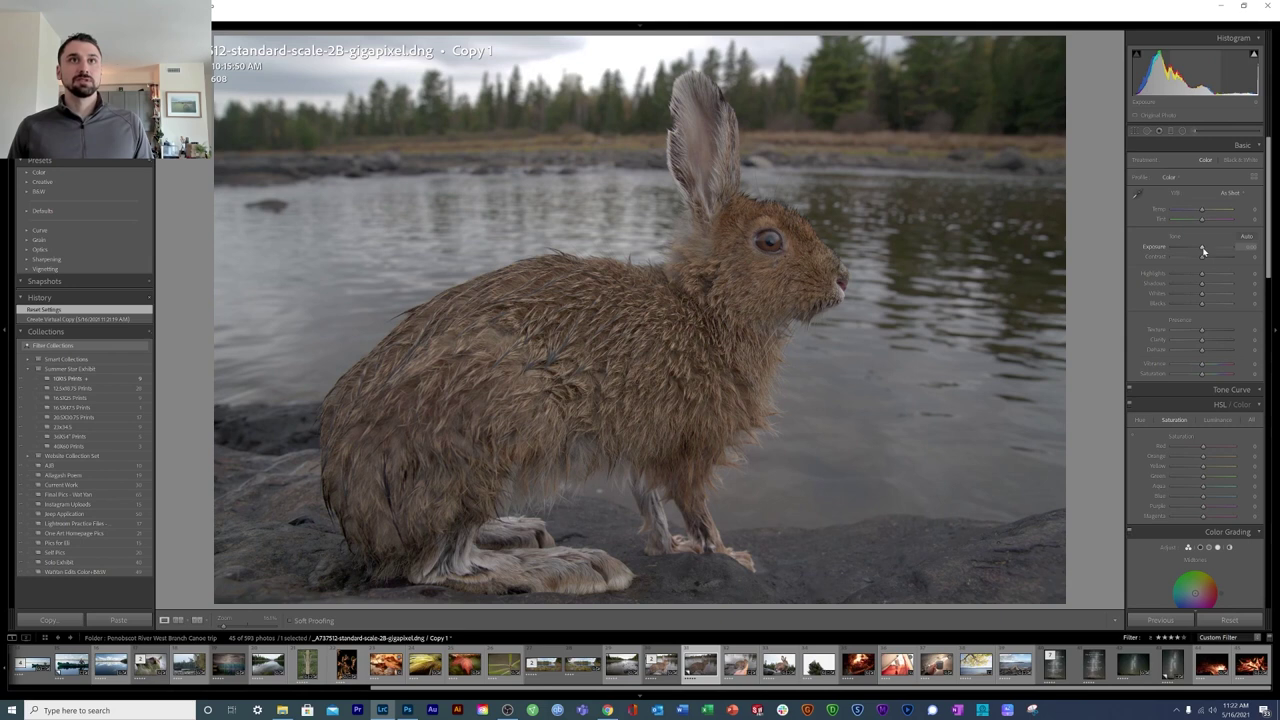
pyautogui.moveTo(1204, 250); pyautogui.dragTo(1209, 249)
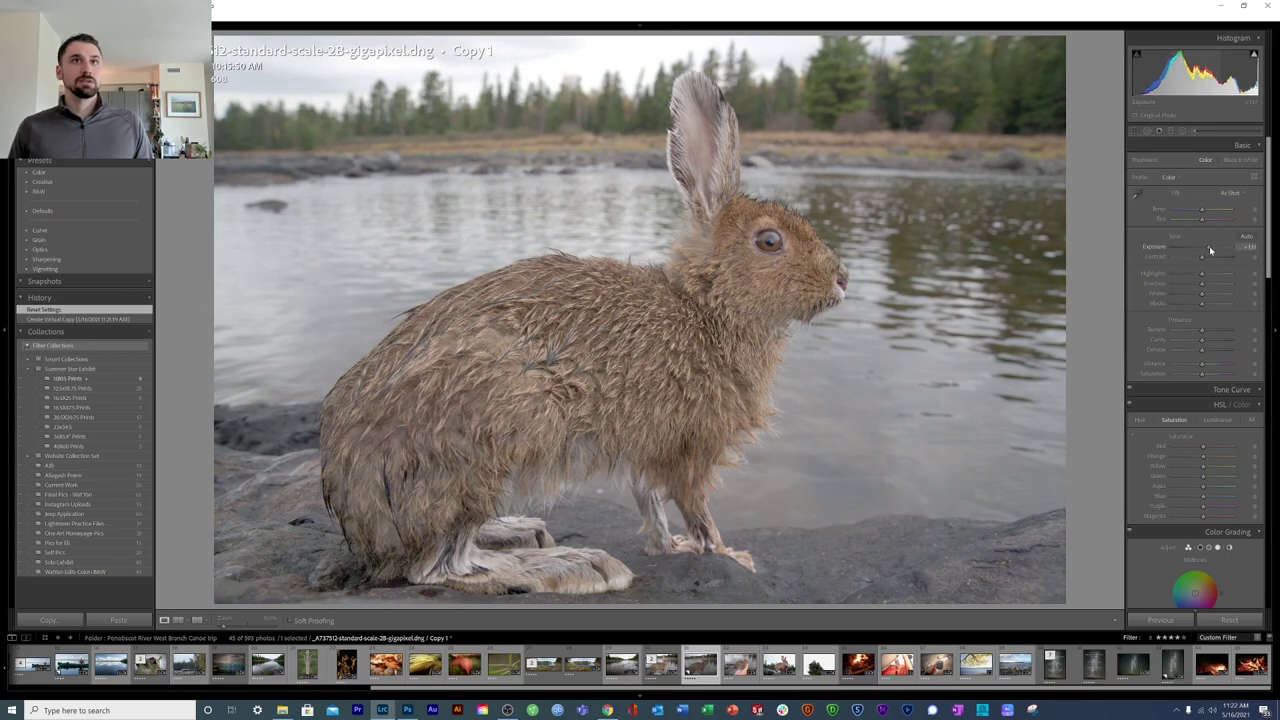
# Finish the exposure increase and add a little contrast.
pyautogui.moveTo(1209, 249); pyautogui.dragTo(1209, 246)
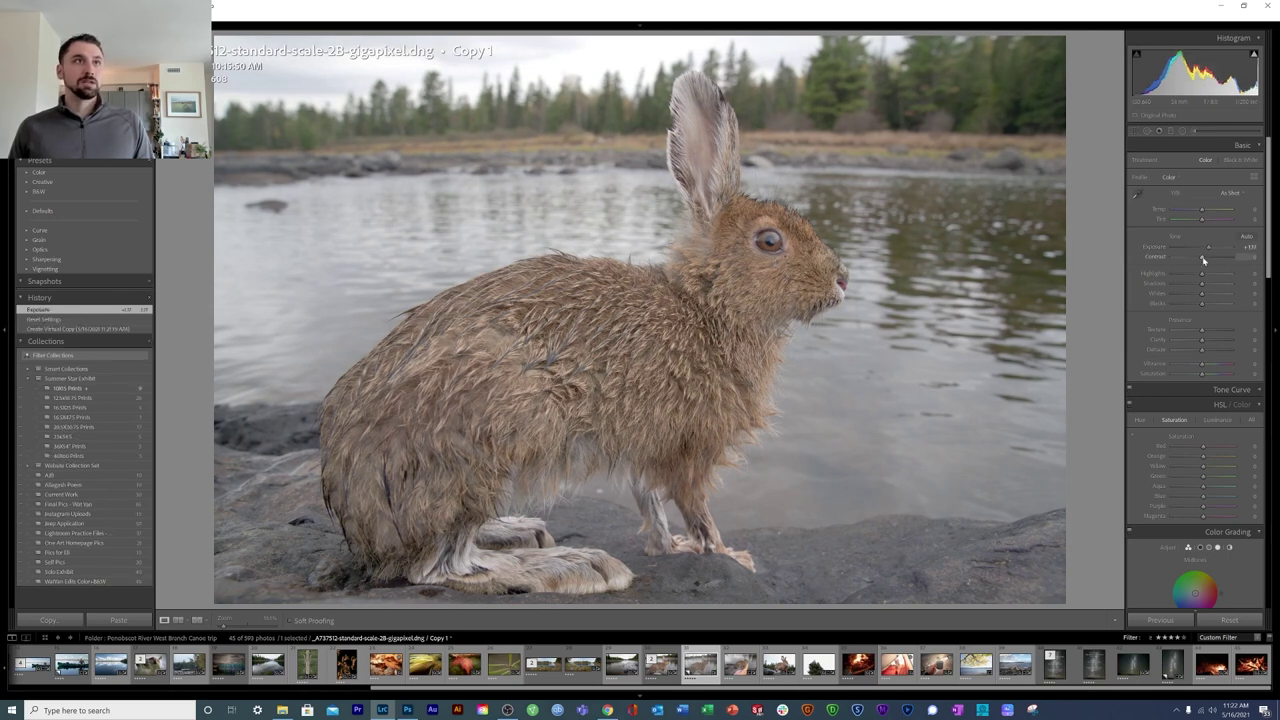
pyautogui.moveTo(1203, 259); pyautogui.dragTo(1206, 261)
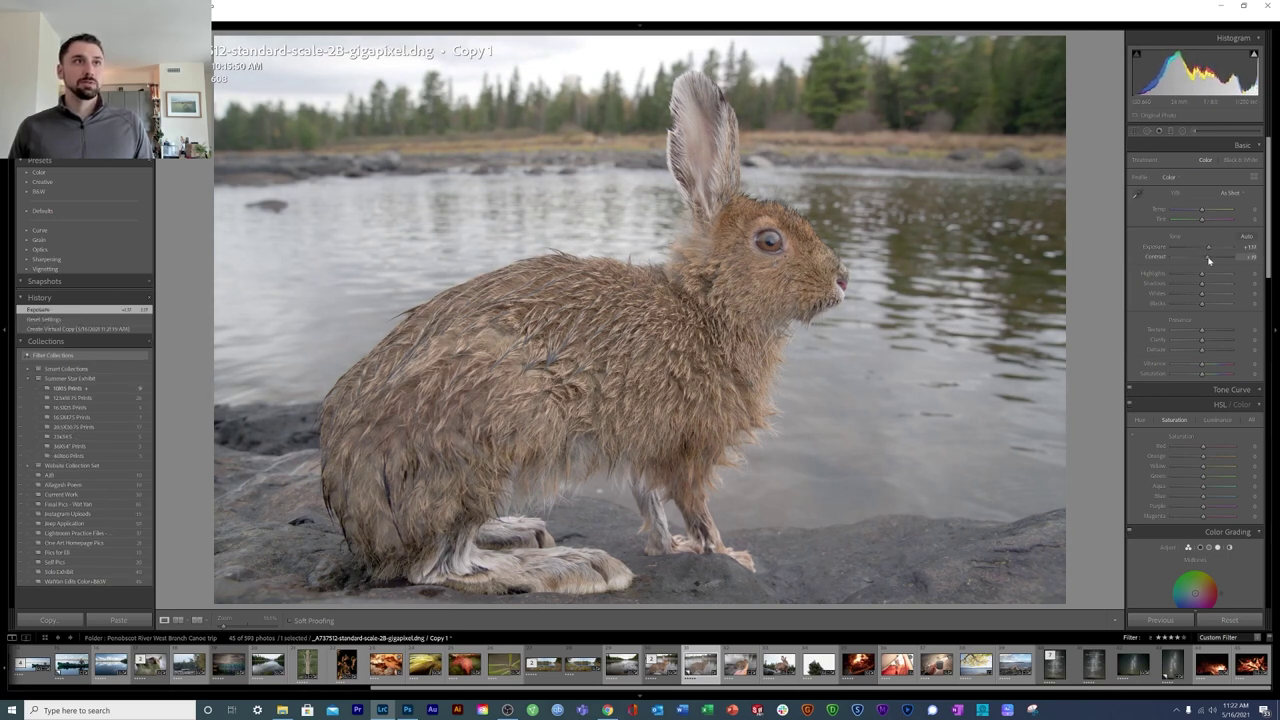
pyautogui.moveTo(1208, 260); pyautogui.dragTo(1213, 260)
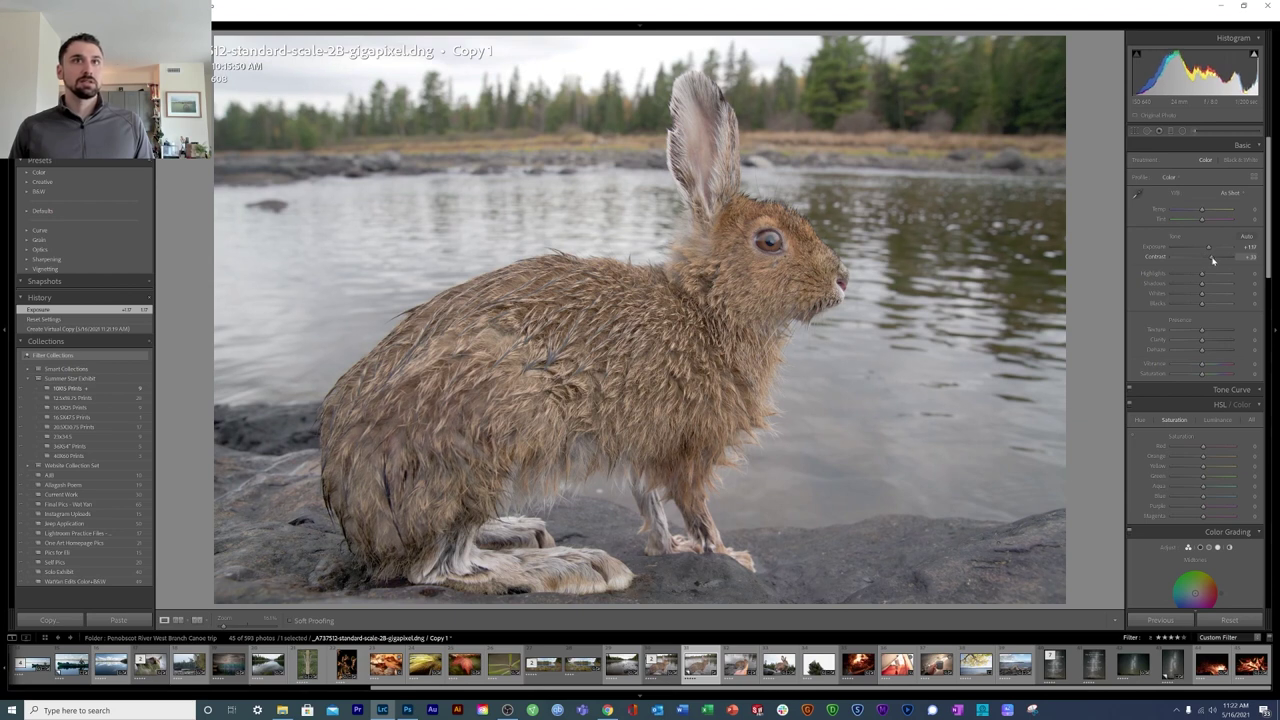
# With clipping warnings on, adjust Whites and lower Highlights to about -25.
pyautogui.click(1255, 57)
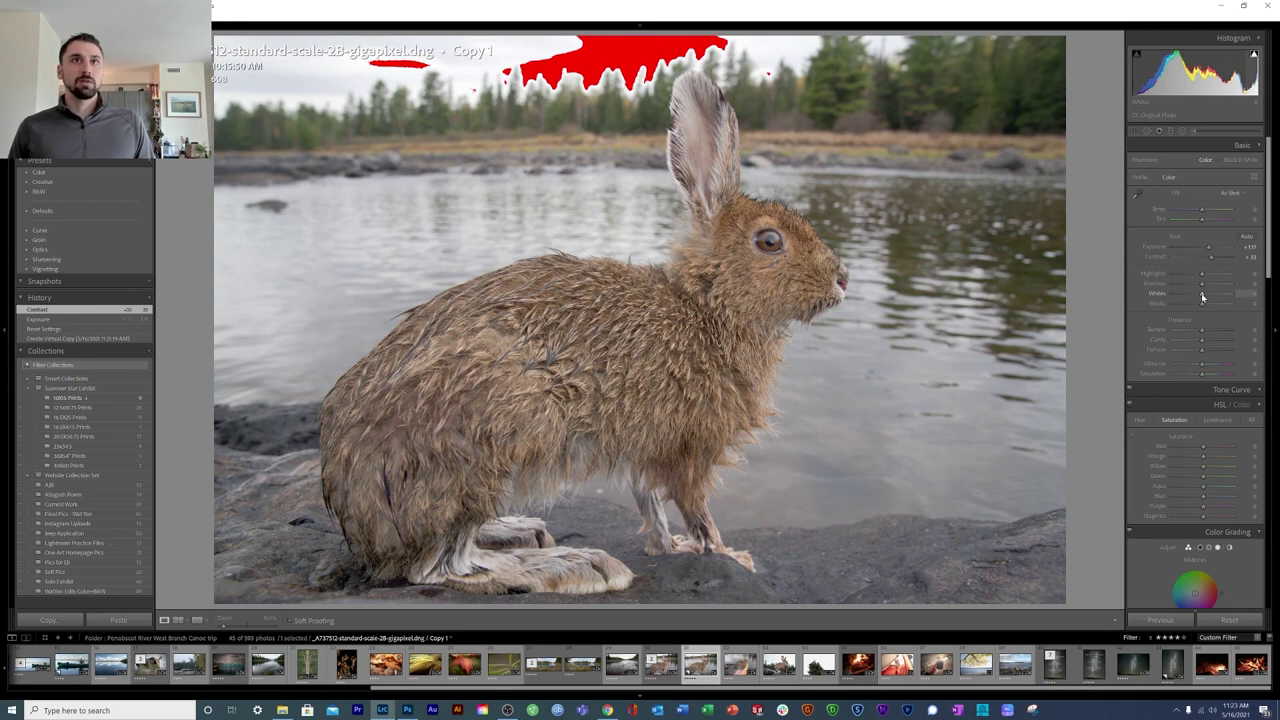
pyautogui.moveTo(1202, 297); pyautogui.dragTo(1187, 293)
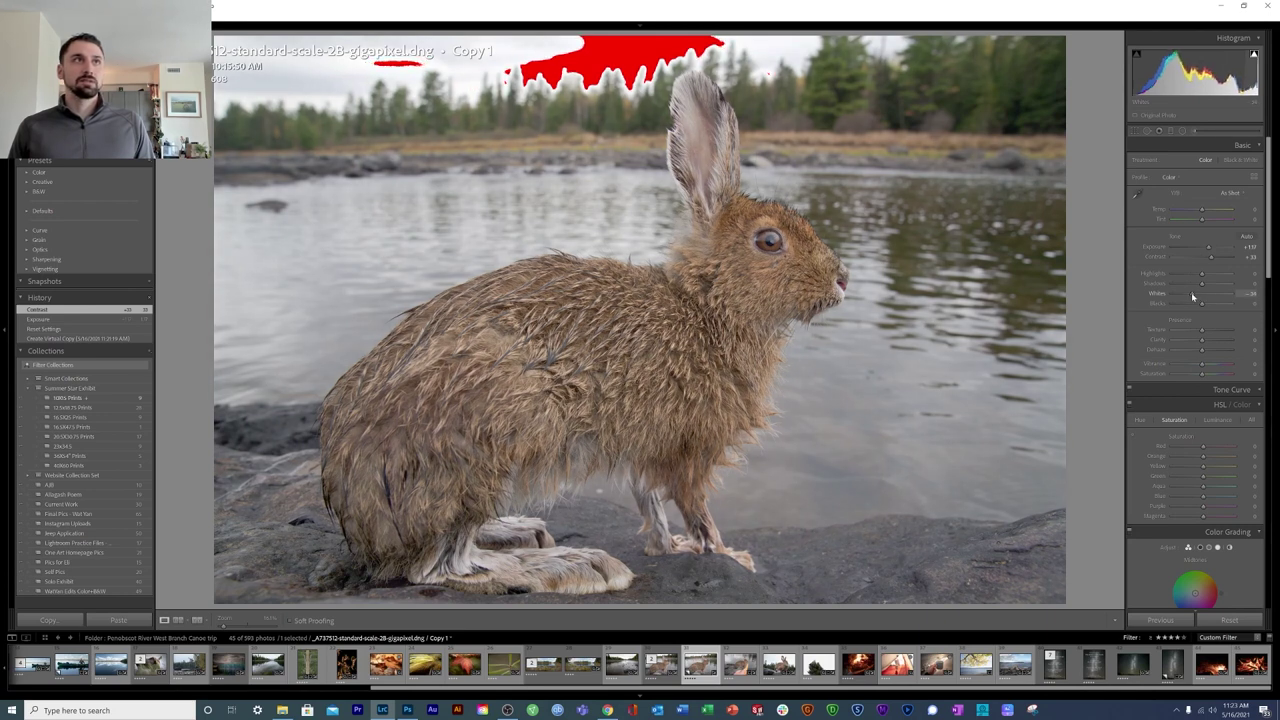
pyautogui.moveTo(1184, 292); pyautogui.dragTo(1202, 295)
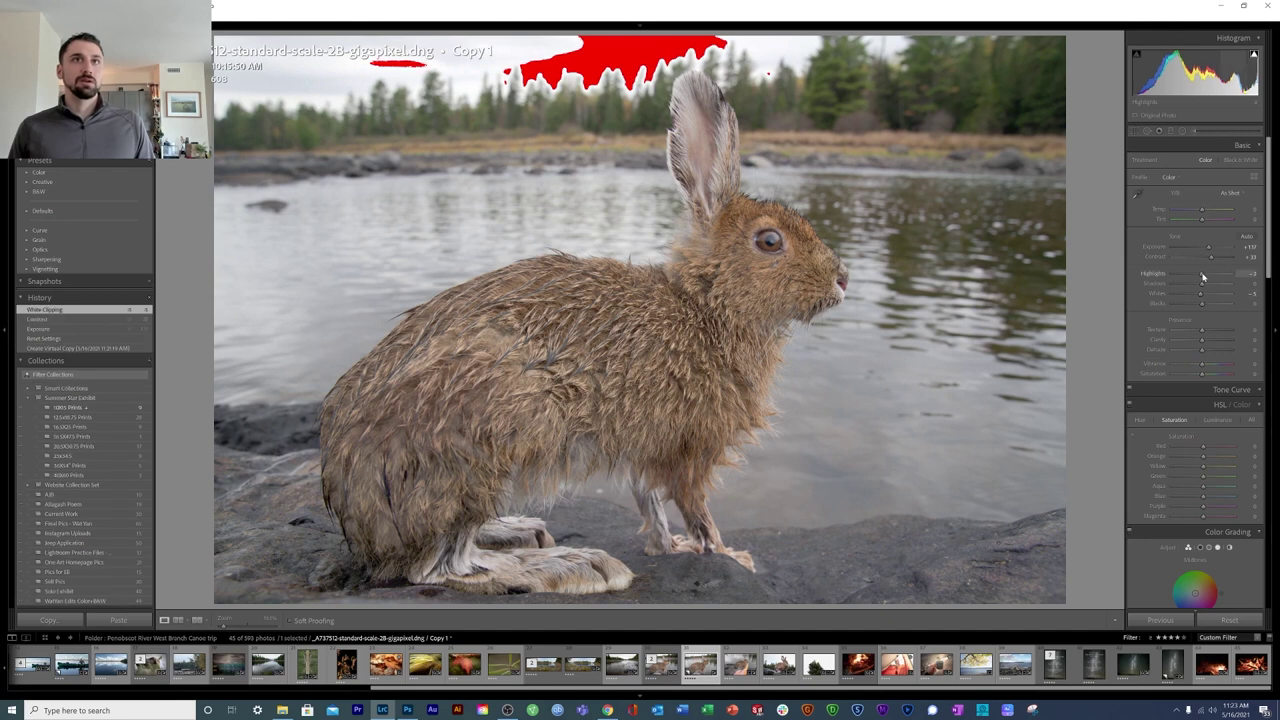
pyautogui.moveTo(1203, 276); pyautogui.dragTo(1194, 276)
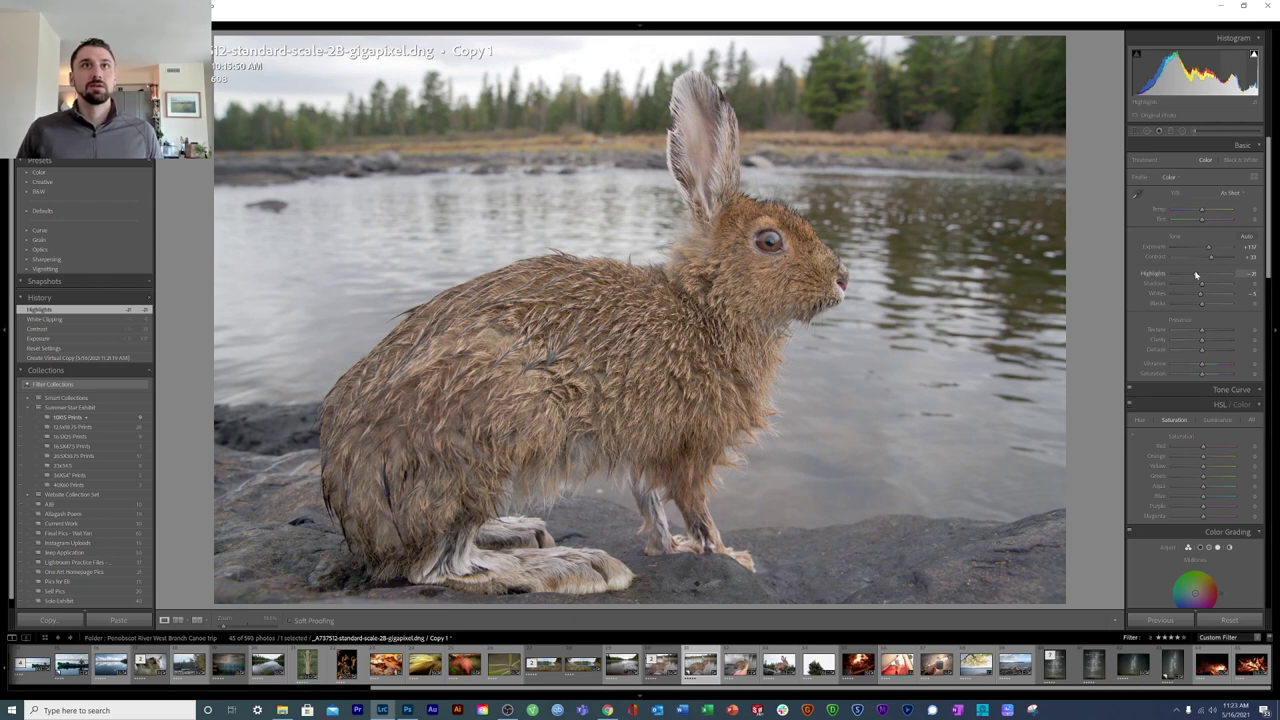
pyautogui.moveTo(1196, 274); pyautogui.dragTo(1195, 274)
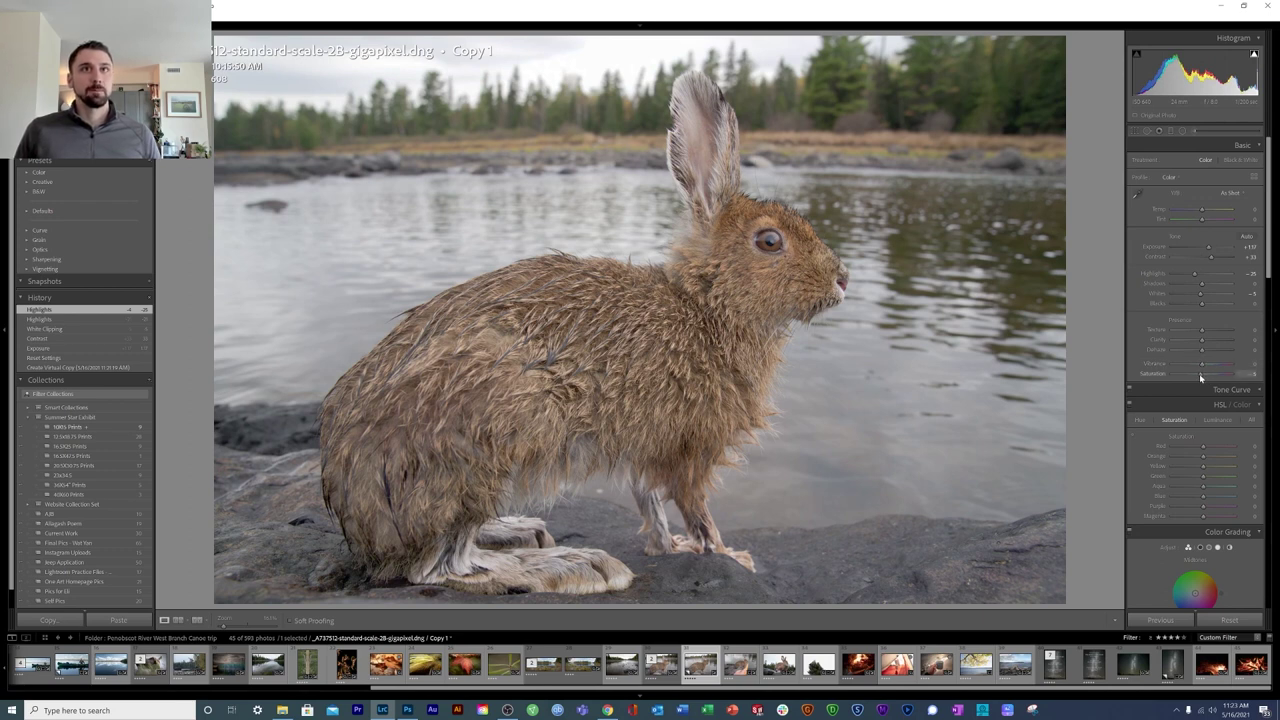
# Set the Saturation slider to a small negative value.
pyautogui.moveTo(1201, 377); pyautogui.dragTo(1190, 361)
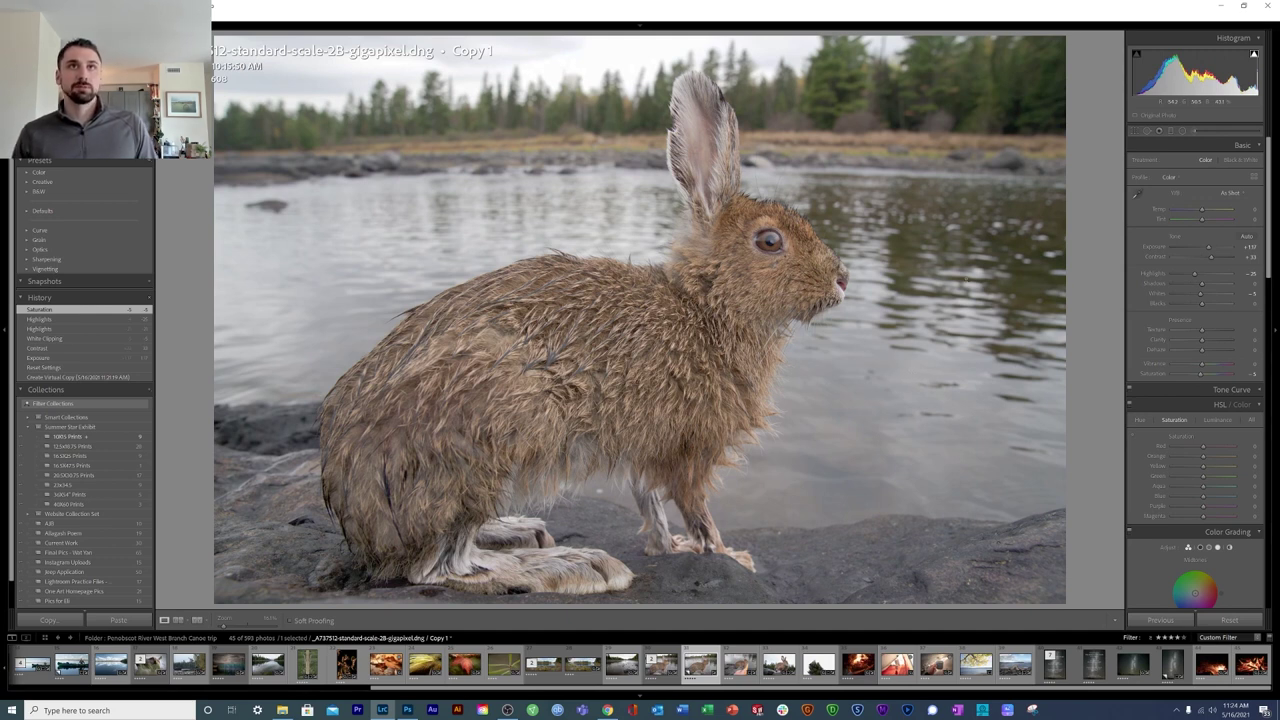
# Draw a Radial Filter ellipse and size and position it around the hare.
pyautogui.click(1183, 133)
pyautogui.moveTo(399, 165); pyautogui.dragTo(685, 450)
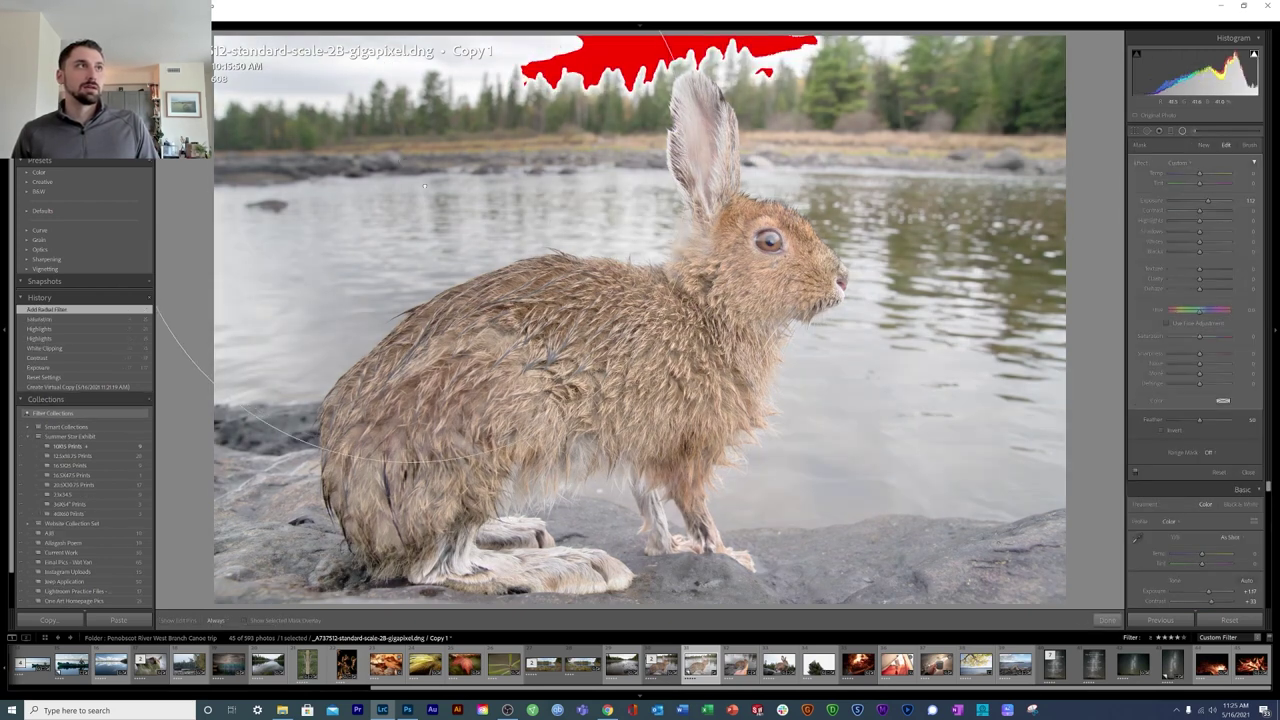
pyautogui.moveTo(399, 167); pyautogui.dragTo(565, 342)
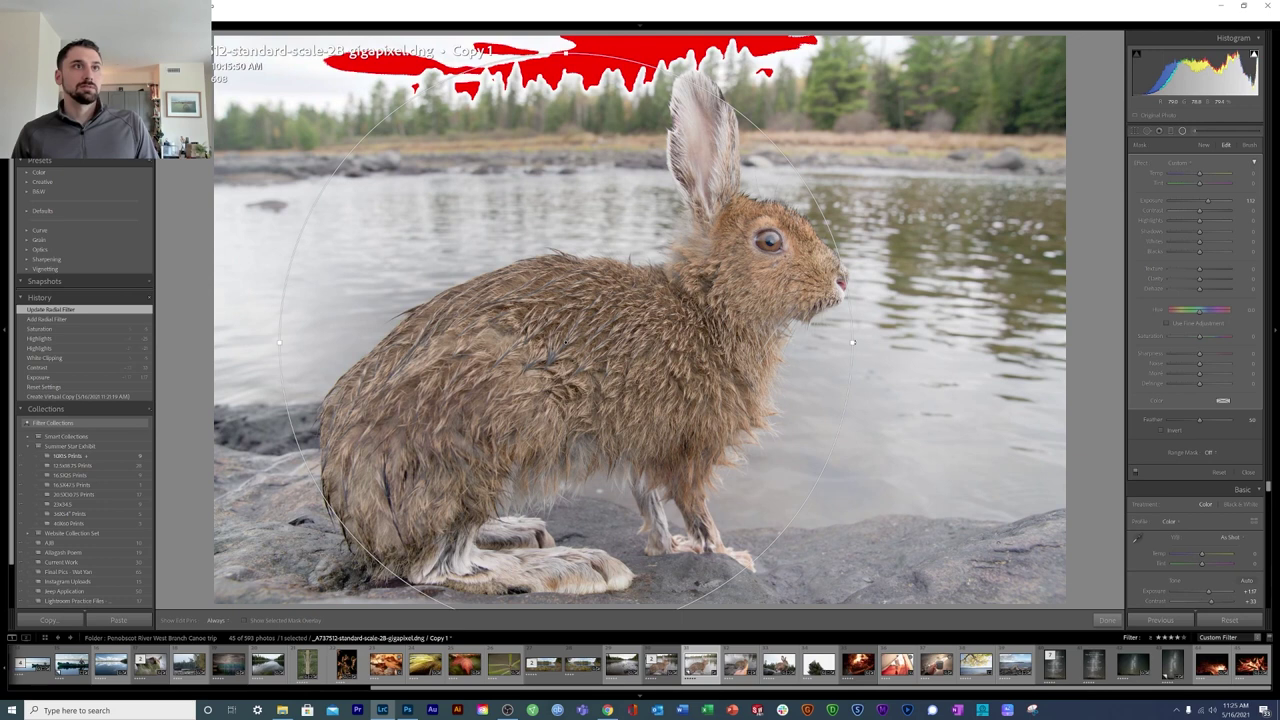
pyautogui.moveTo(850, 345); pyautogui.dragTo(951, 342)
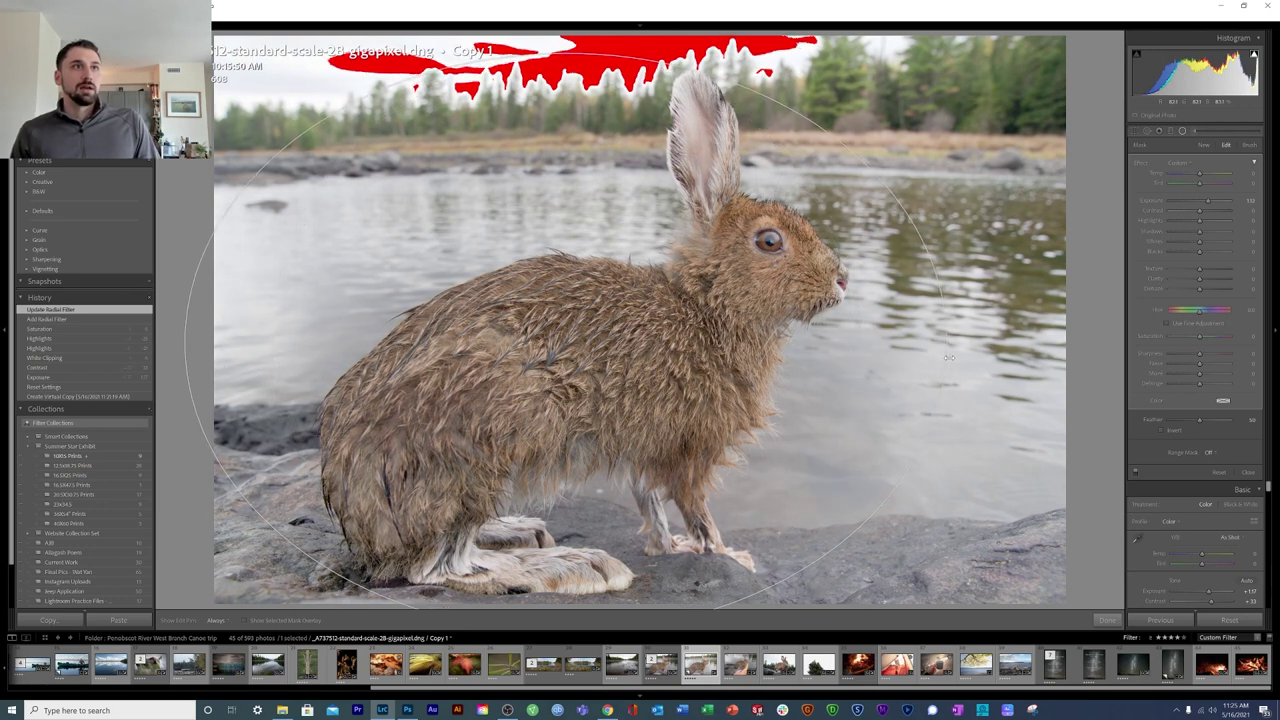
pyautogui.moveTo(565, 342); pyautogui.dragTo(615, 345)
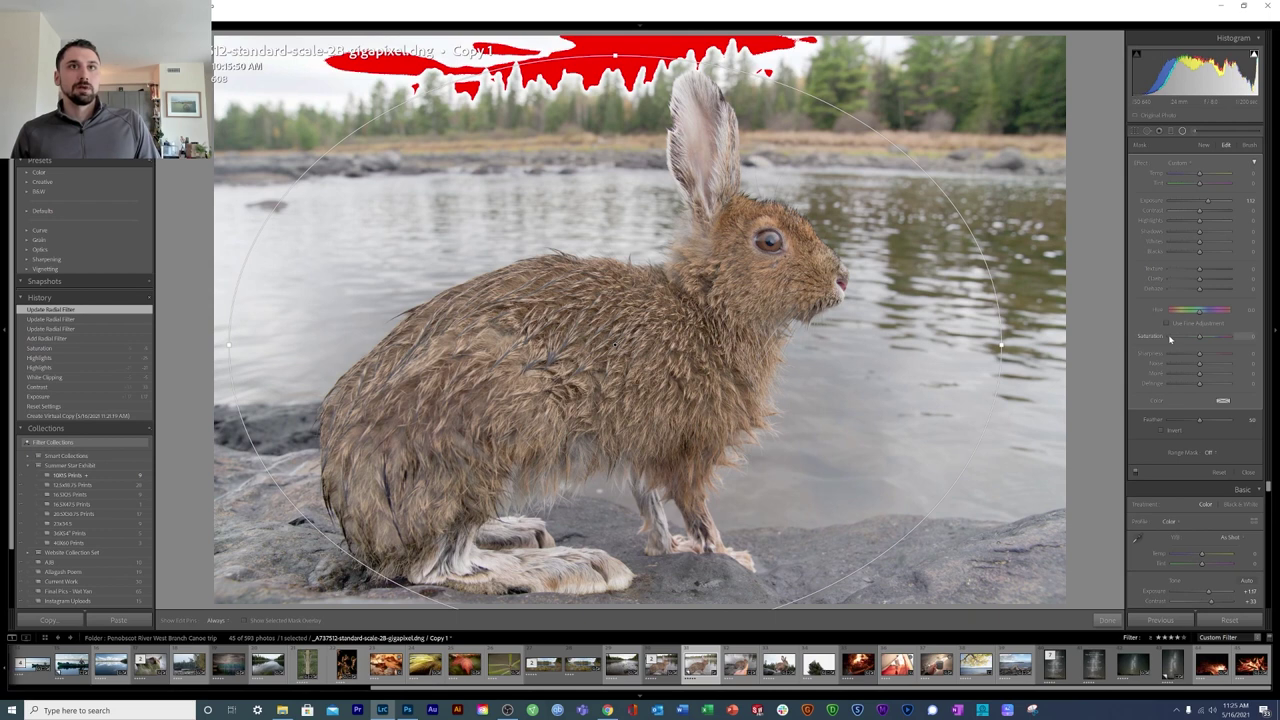
# Invert the radial filter, lower exposure outside it, and nudge the ellipse into place.
pyautogui.click(1161, 430)
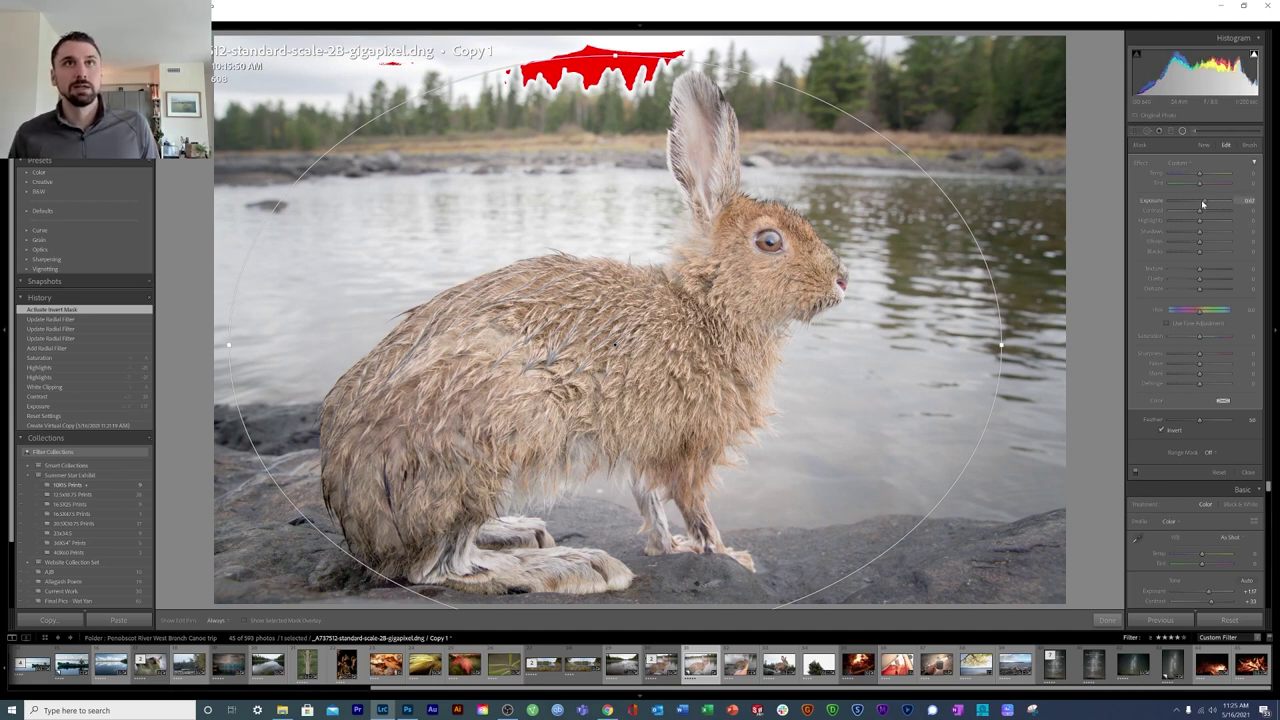
pyautogui.moveTo(1201, 199); pyautogui.dragTo(1202, 205)
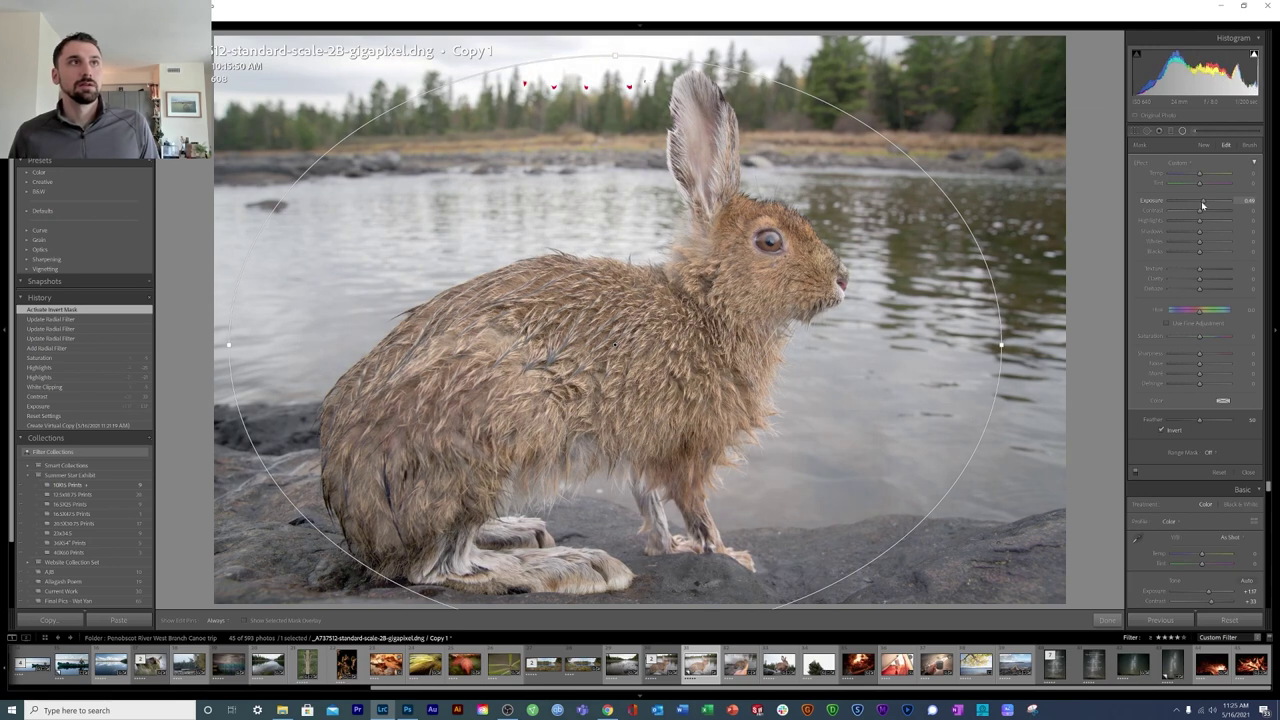
pyautogui.moveTo(1202, 205); pyautogui.dragTo(1199, 205)
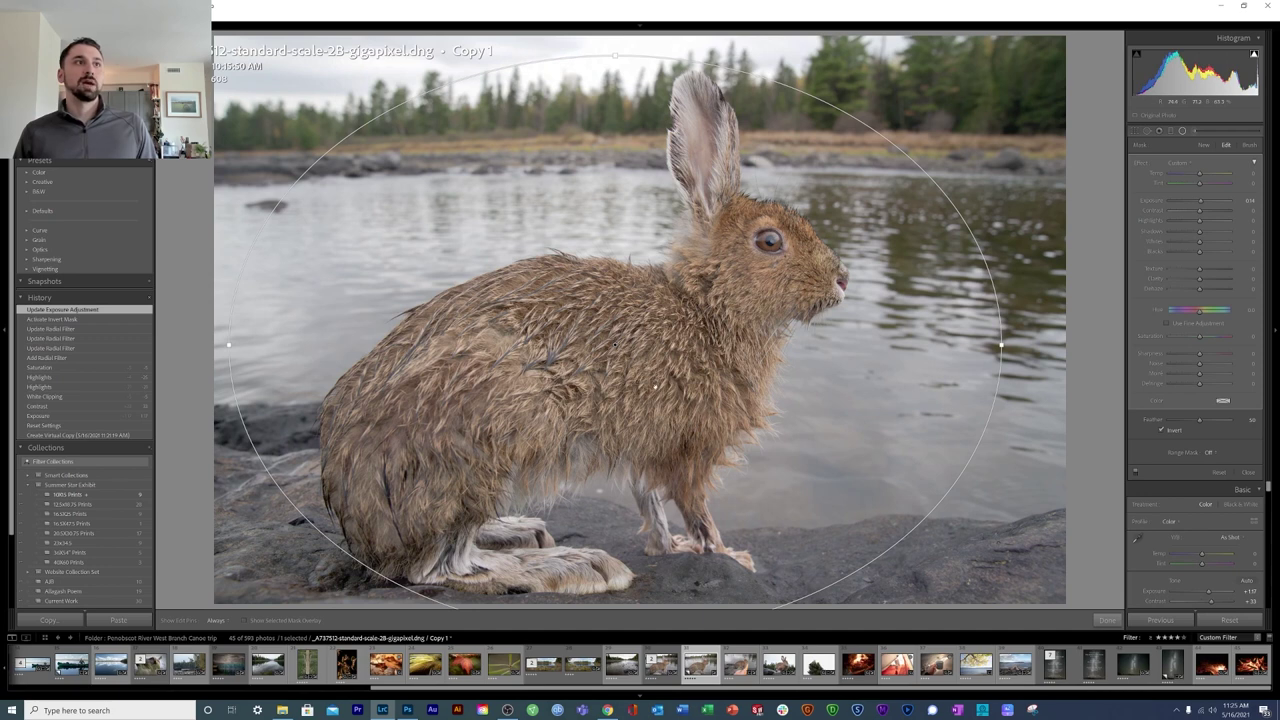
pyautogui.moveTo(612, 342)
pyautogui.mouseDown()
pyautogui.moveTo(539, 277)
pyautogui.moveTo(622, 334)
pyautogui.mouseUp()
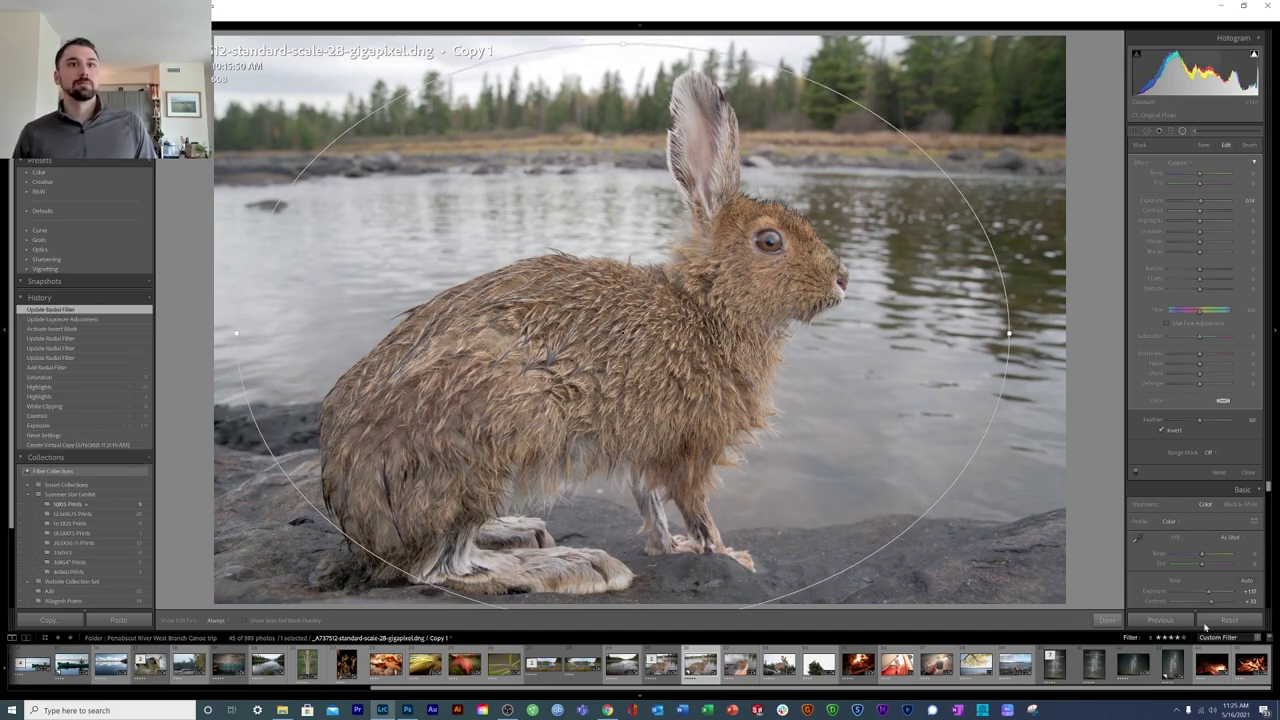
pyautogui.click(1100, 621)
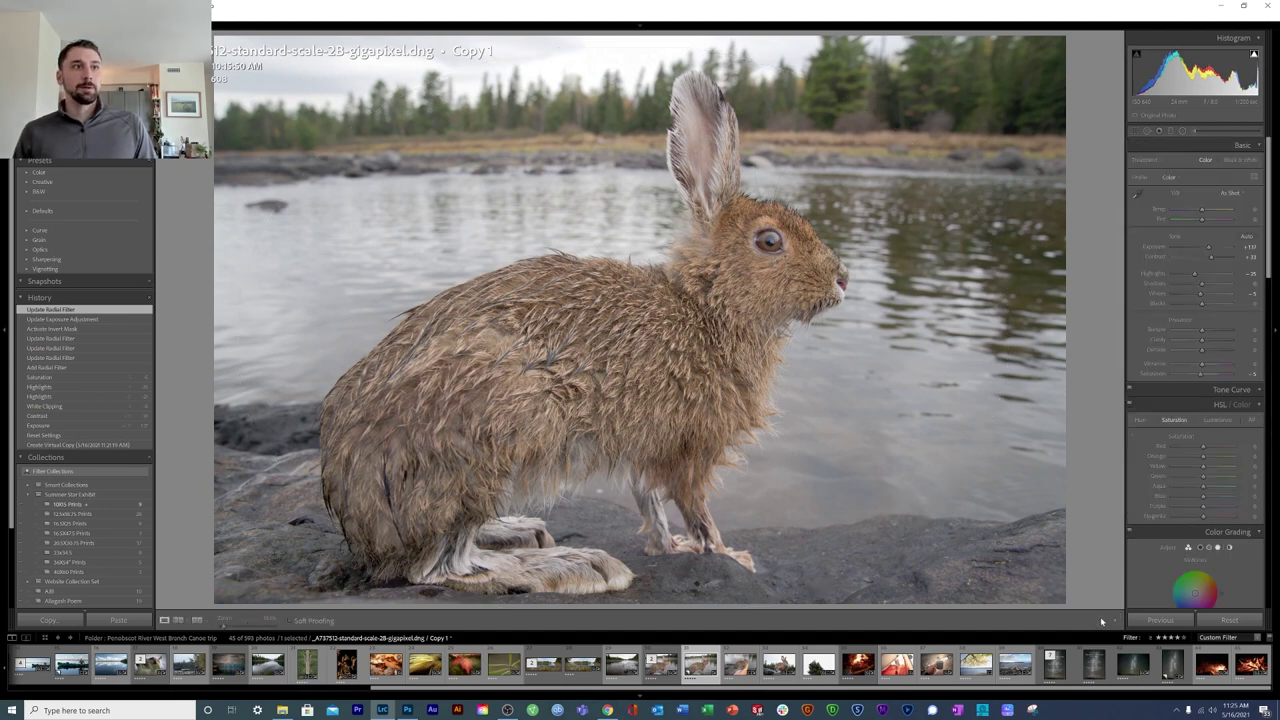
# Select the Adjustment Brush for a local brightening on the hare.
pyautogui.click(1196, 133)
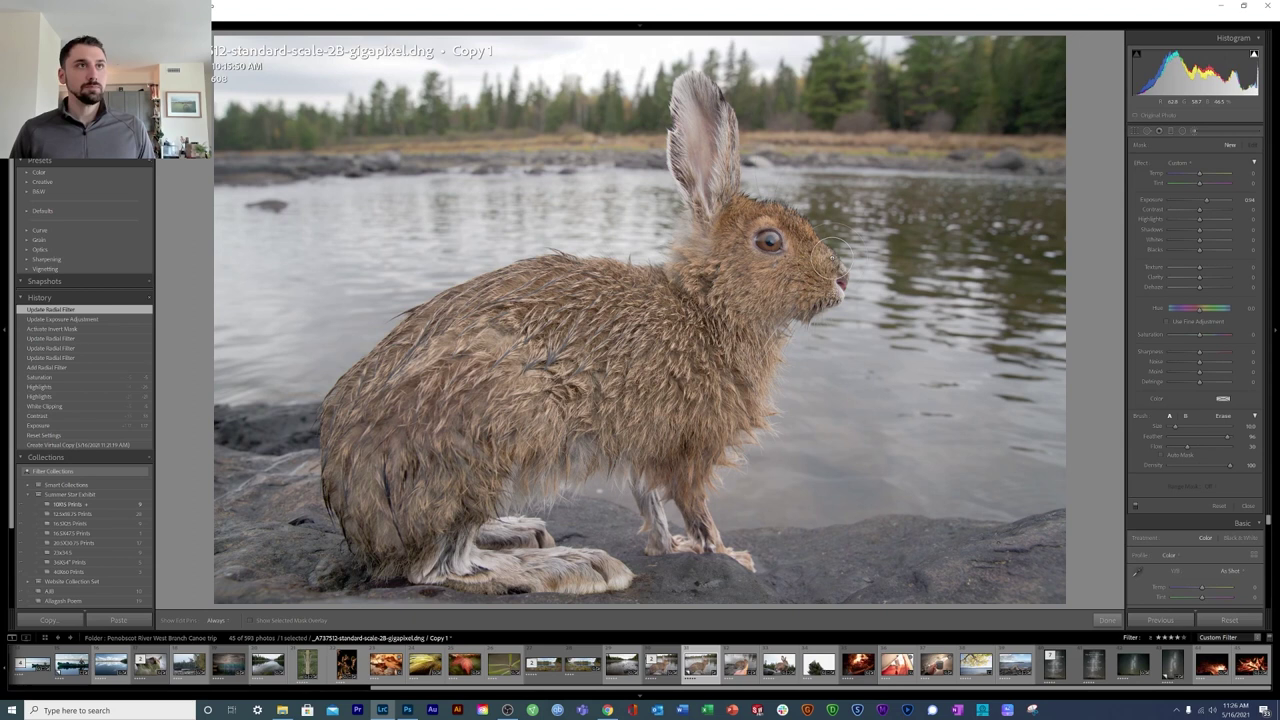
# Paint brightening strokes over the hare's face, body and left side, toggling pins with H.
pyautogui.press('h')
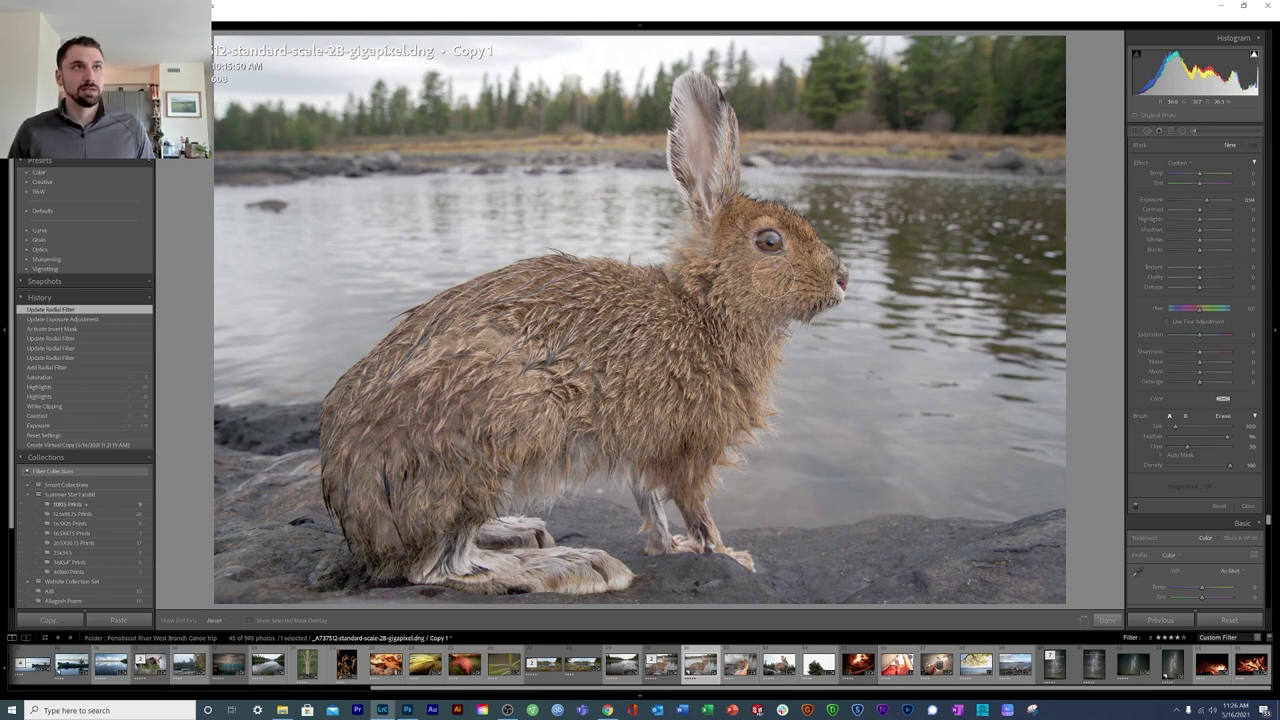
pyautogui.click(806, 272)
pyautogui.click(795, 266)
pyautogui.click(752, 250)
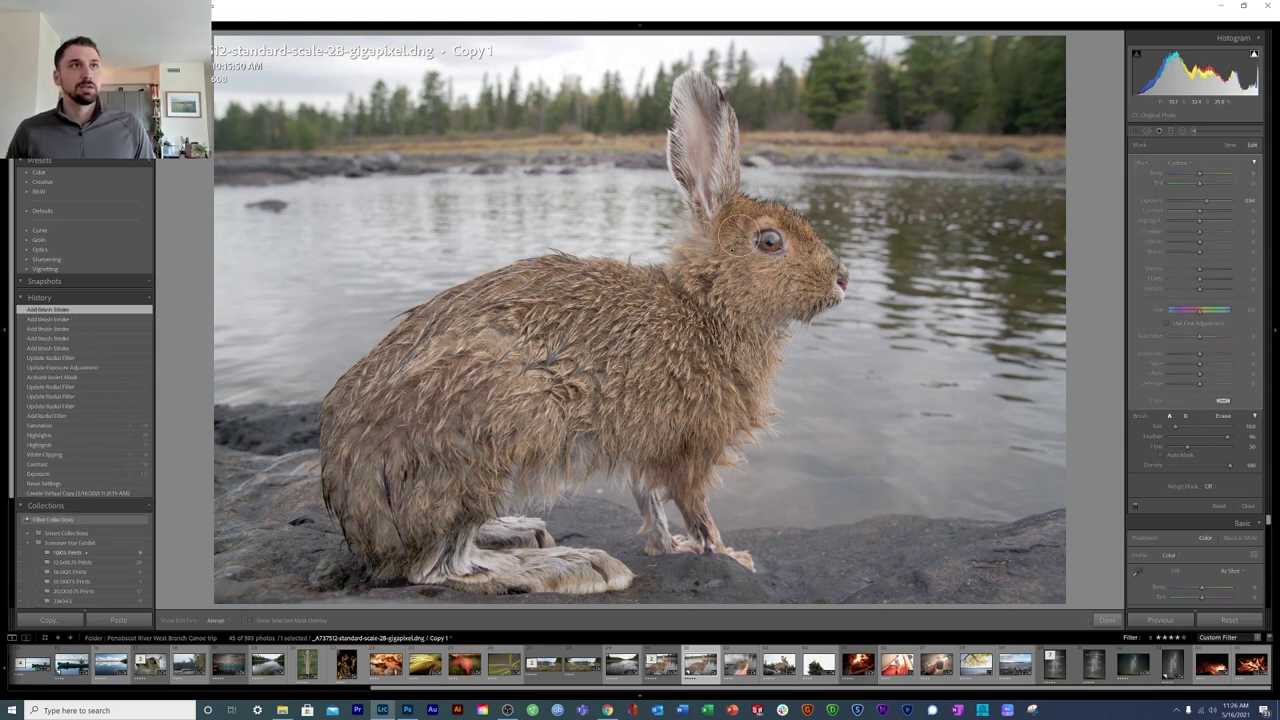
pyautogui.moveTo(745, 278); pyautogui.dragTo(725, 311)
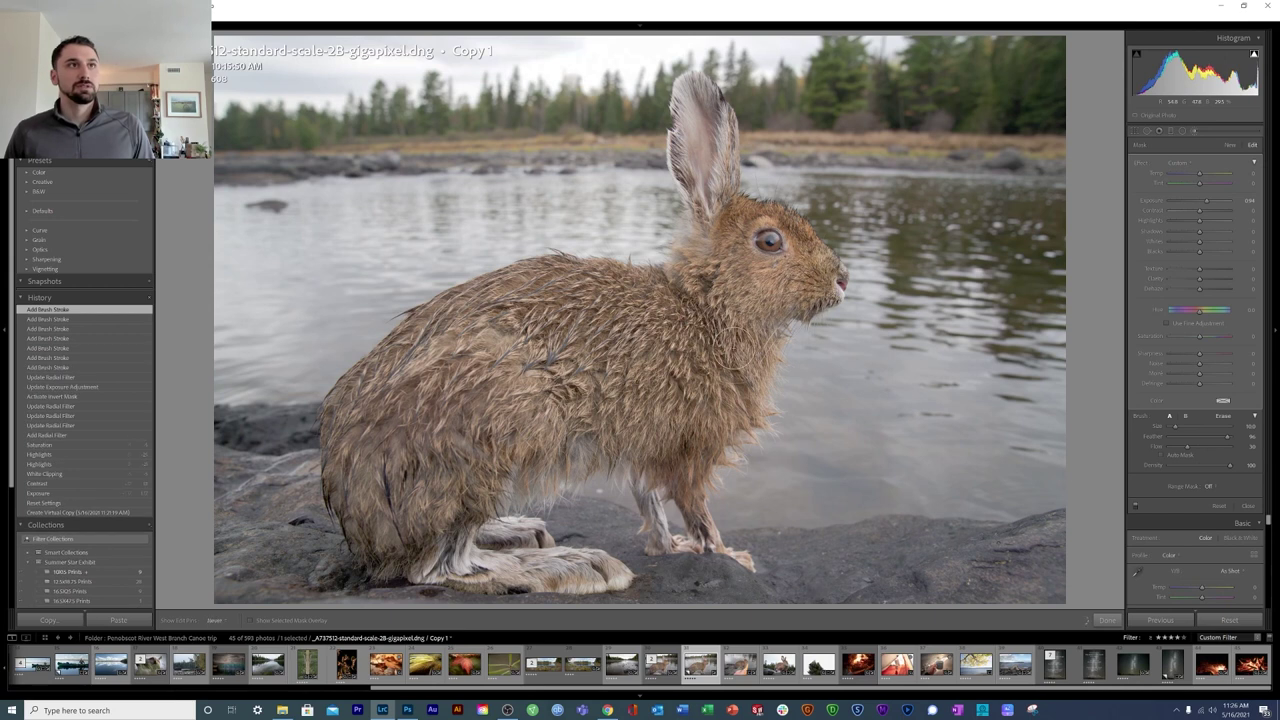
pyautogui.click(705, 437)
pyautogui.press('h')
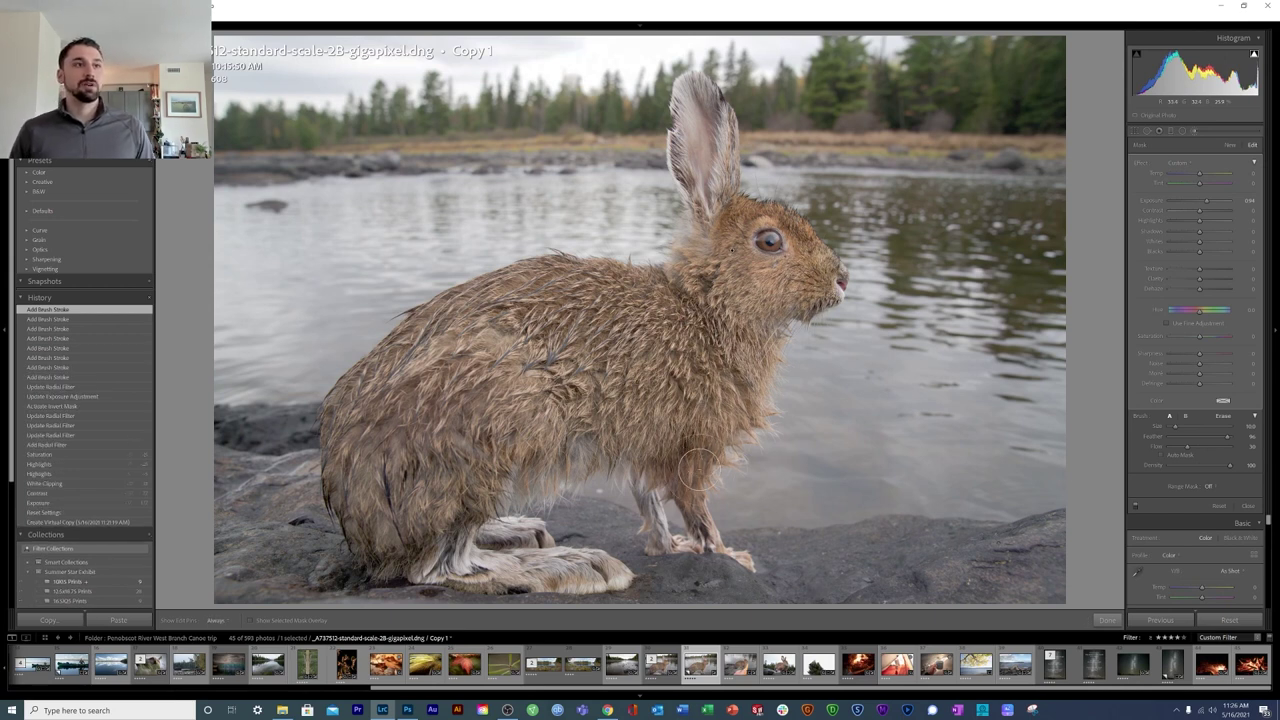
pyautogui.click(702, 410)
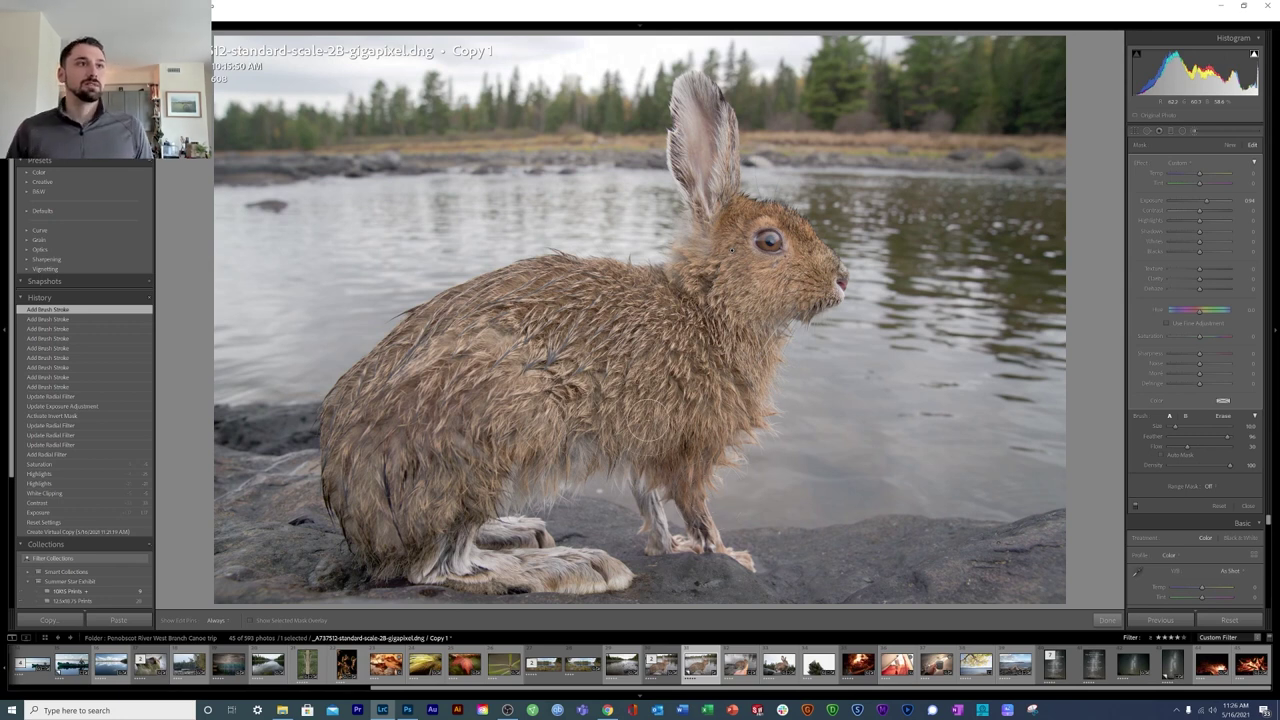
pyautogui.moveTo(640, 430)
pyautogui.mouseDown()
pyautogui.moveTo(680, 410)
pyautogui.moveTo(628, 428)
pyautogui.moveTo(610, 372)
pyautogui.mouseUp()
pyautogui.press('h')
pyautogui.moveTo(616, 317); pyautogui.dragTo(517, 413)
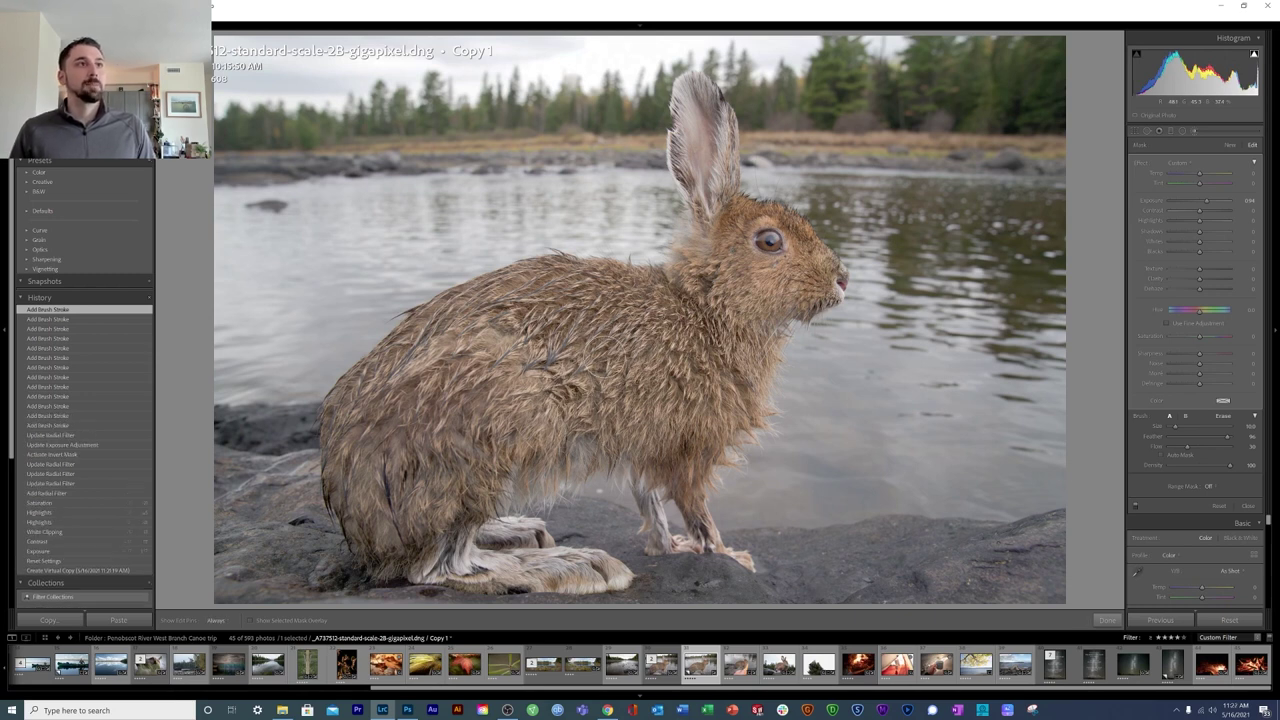
pyautogui.press('h')
pyautogui.moveTo(664, 309); pyautogui.dragTo(541, 310)
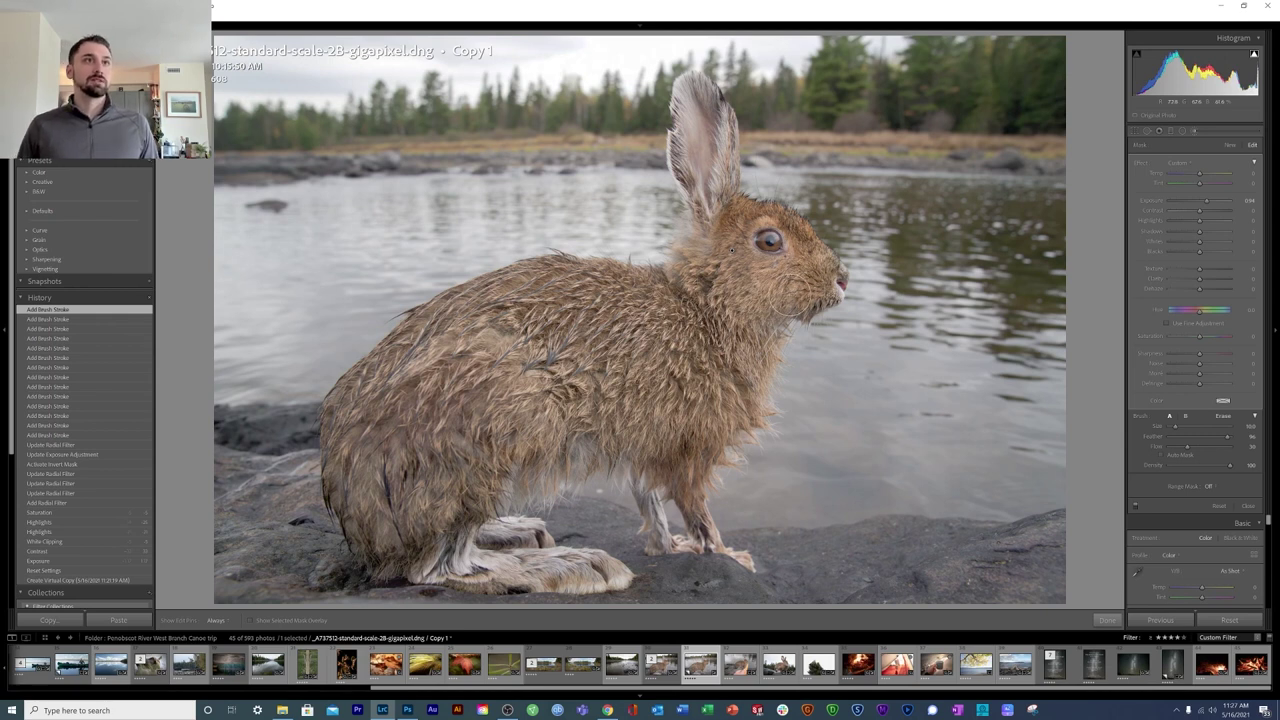
# Resize the brush with [ and ] and paint finer strokes across the hare's fur.
pyautogui.press('h')
pyautogui.press('[')
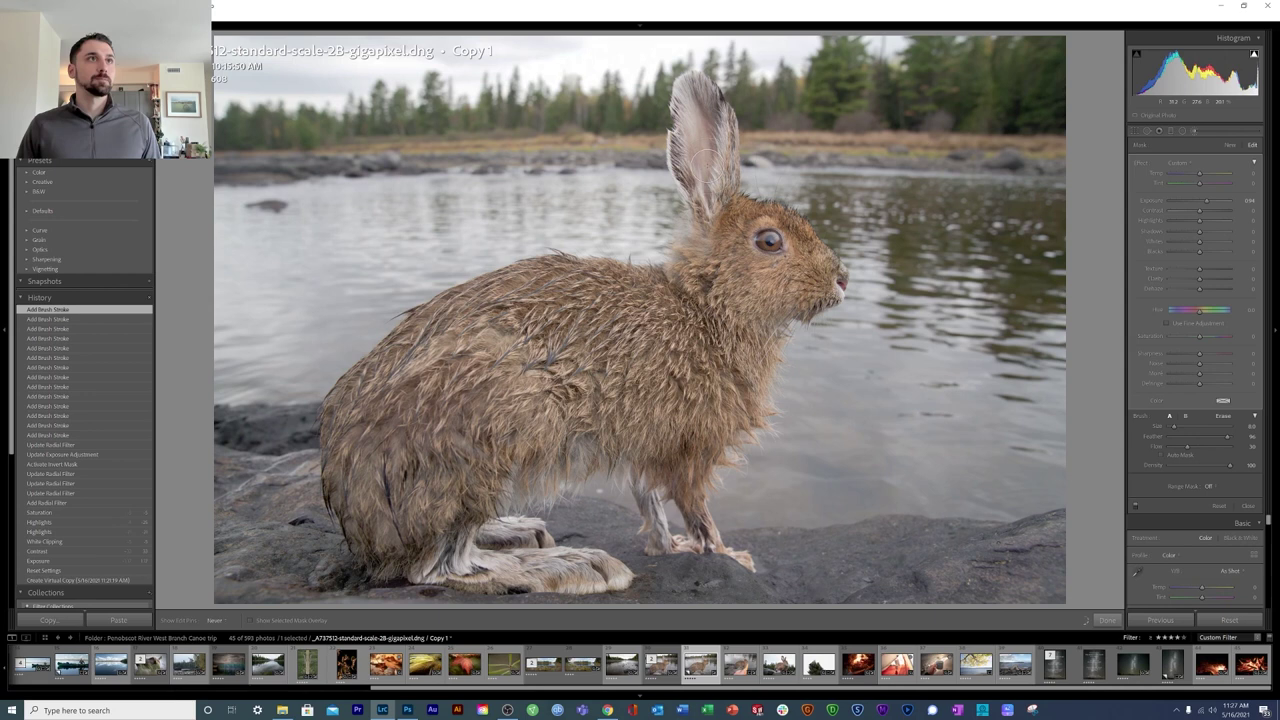
pyautogui.moveTo(703, 106); pyautogui.dragTo(708, 144)
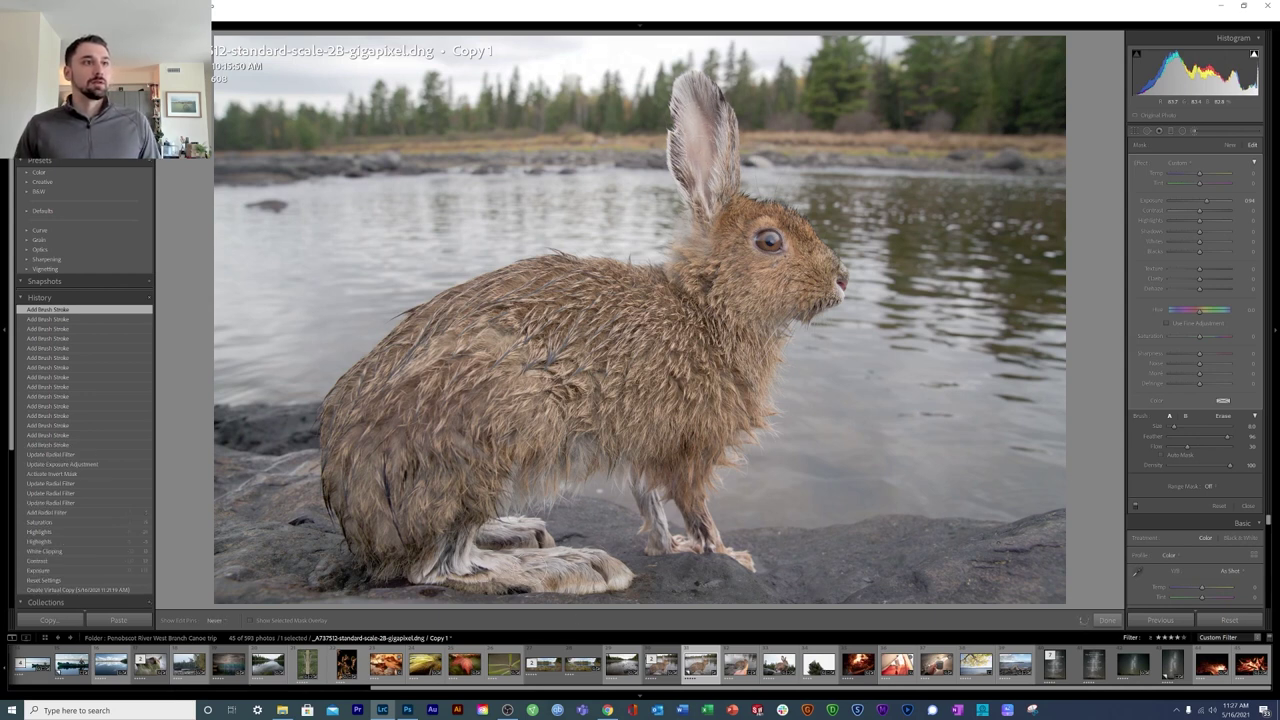
pyautogui.moveTo(535, 544); pyautogui.dragTo(550, 544)
pyautogui.click(508, 540)
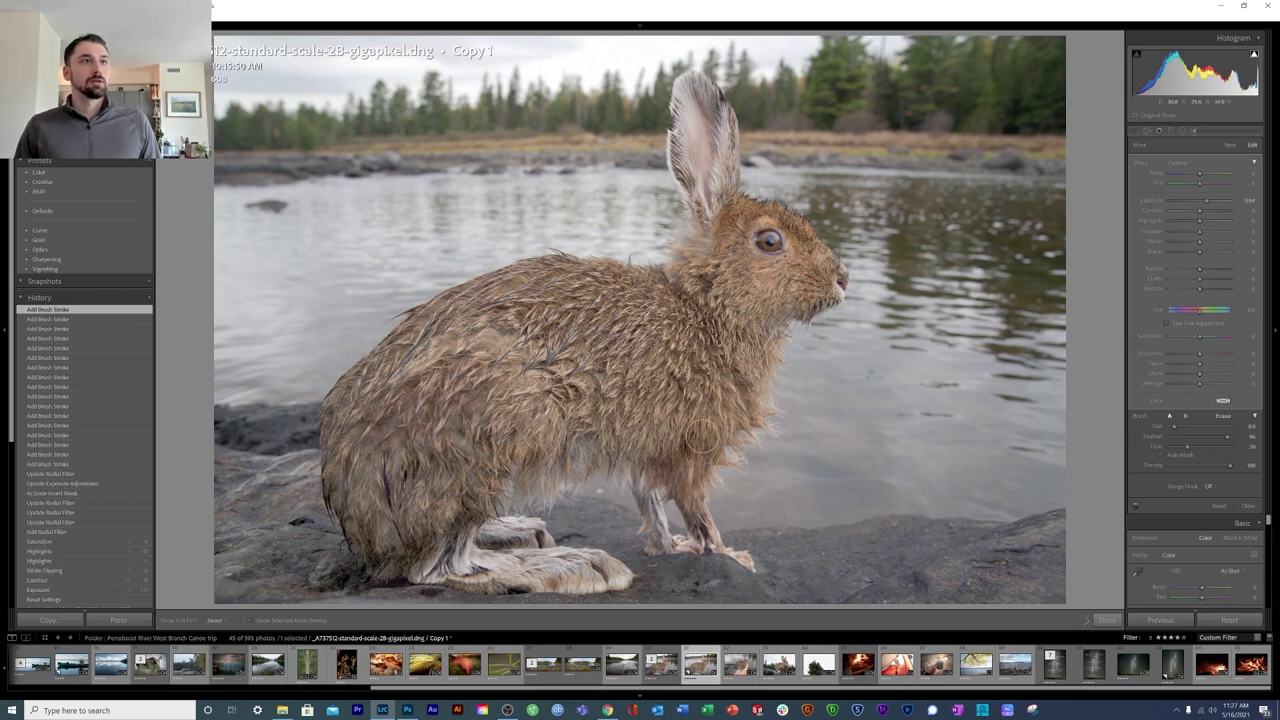
pyautogui.click(735, 368)
pyautogui.press(']')
pyautogui.press(']')
pyautogui.moveTo(710, 405); pyautogui.dragTo(735, 260)
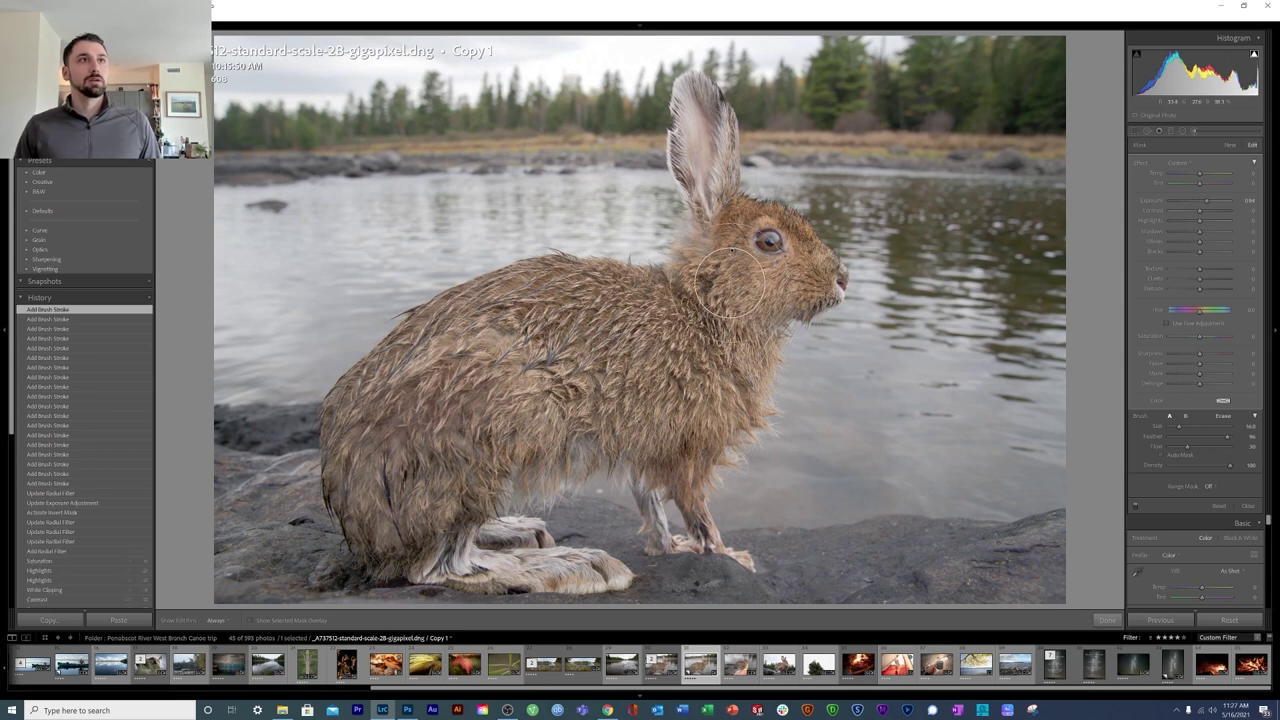
pyautogui.press('[')
pyautogui.press('[')
pyautogui.press('[')
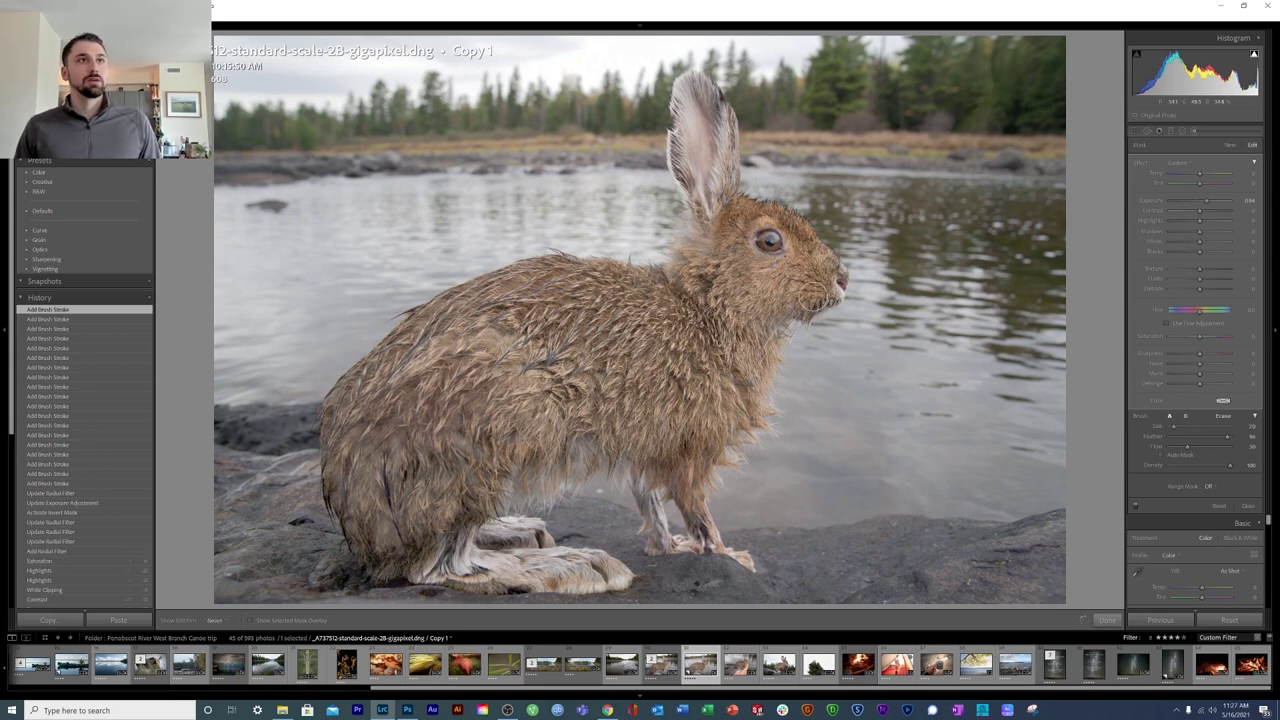
pyautogui.press('h')
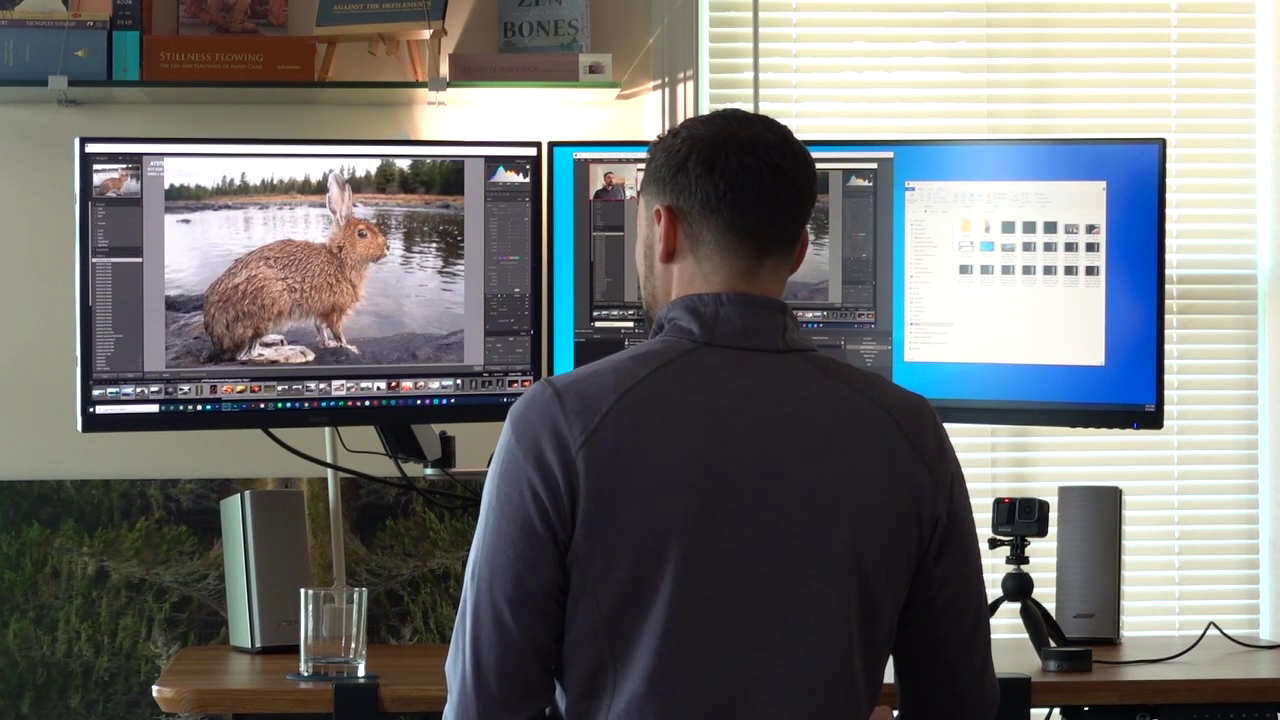
# Zoom in close on the hare's eye for detailed brush work.
pyautogui.press('Right')
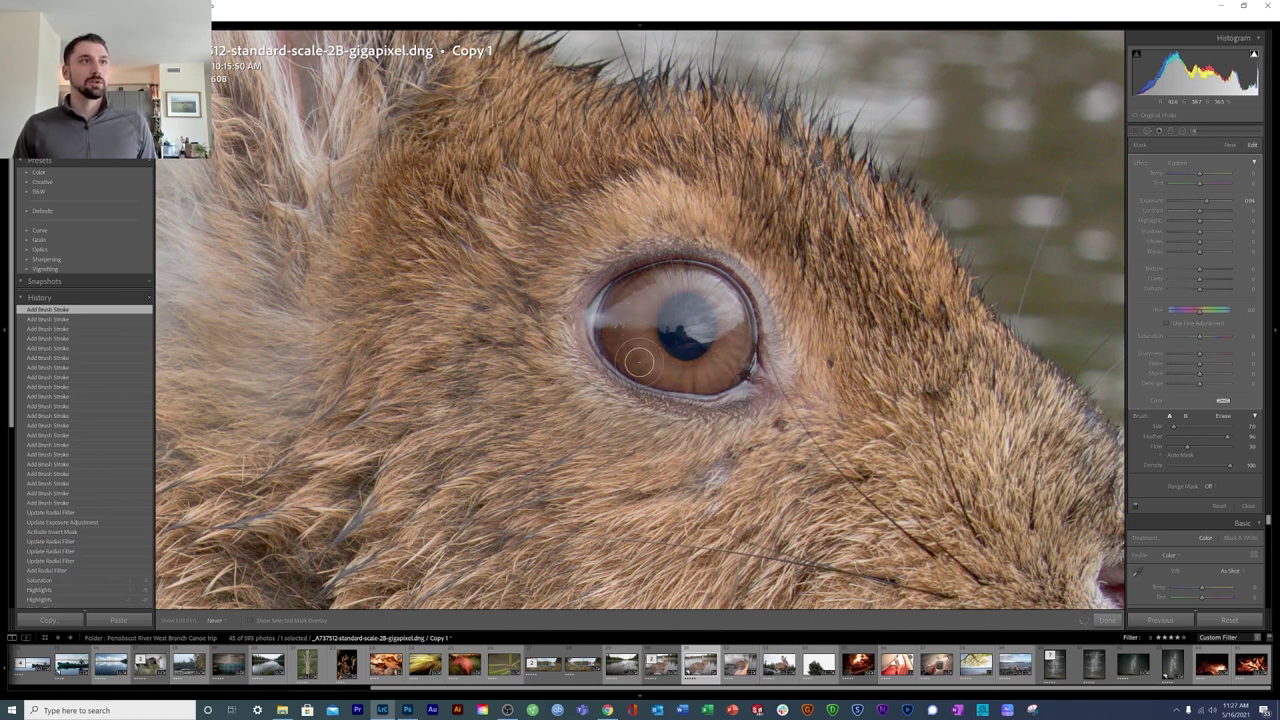
# Paint brush strokes around the hare's lower iris, then return to the Fit view.
pyautogui.moveTo(760, 330); pyautogui.dragTo(628, 298)
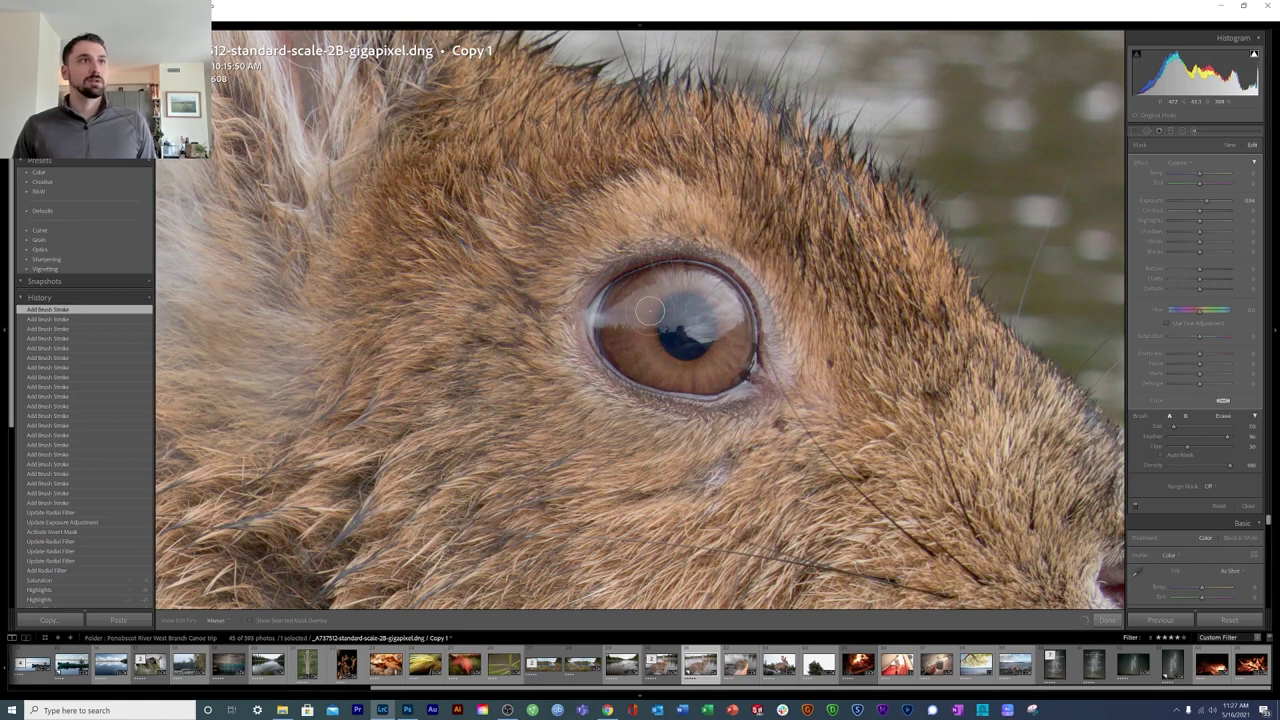
pyautogui.moveTo(628, 298); pyautogui.dragTo(740, 377)
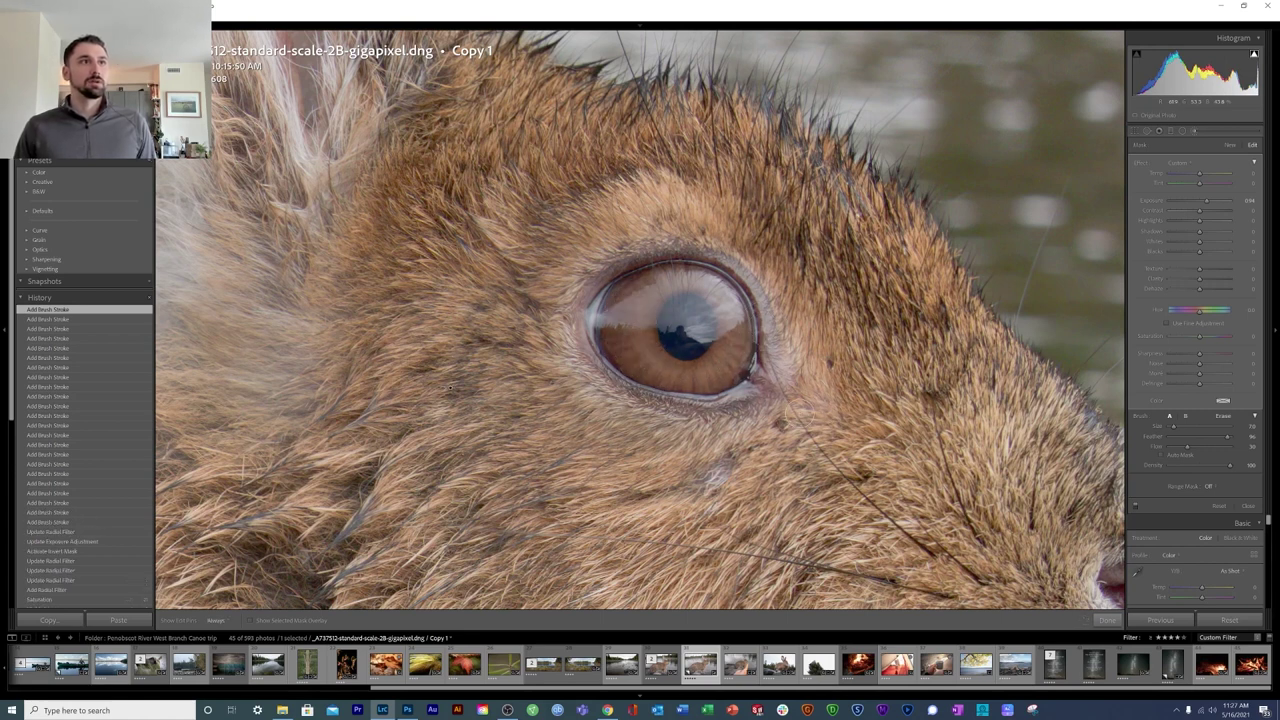
pyautogui.press('z')
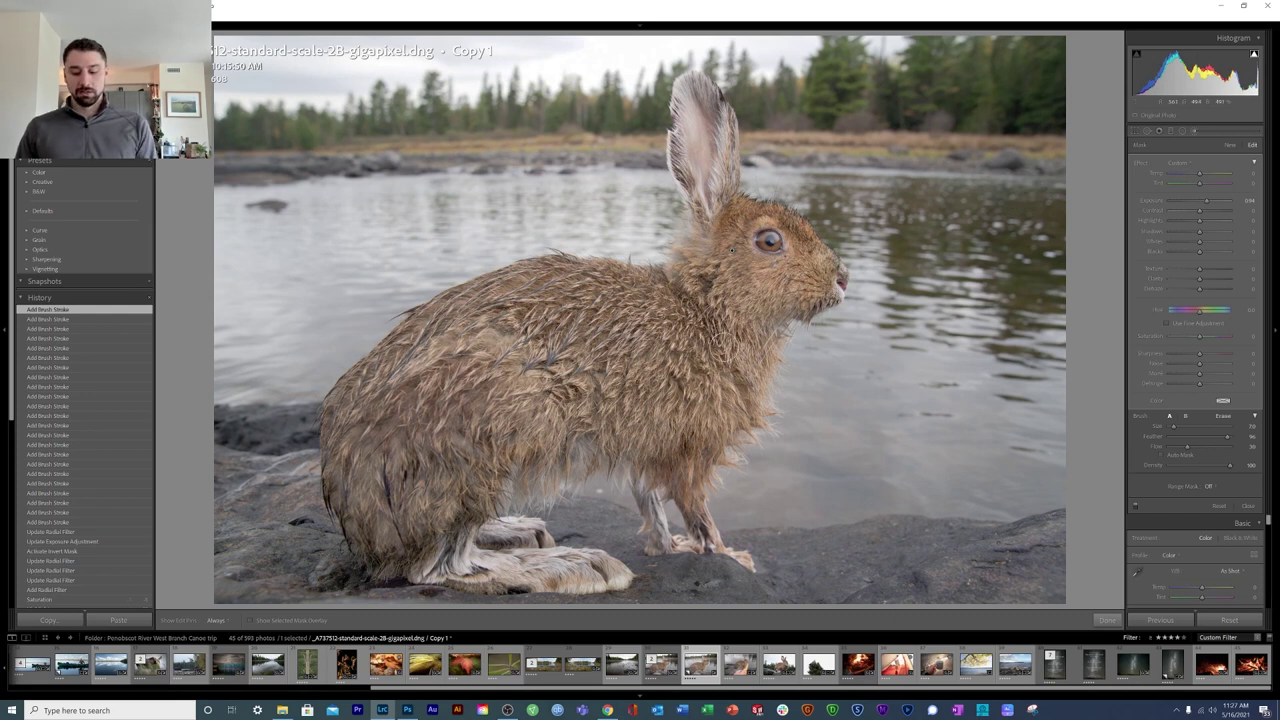
# Toggle the mask overlay to check the brush coverage on the hare, nudging exposure between checks.
pyautogui.press('o')
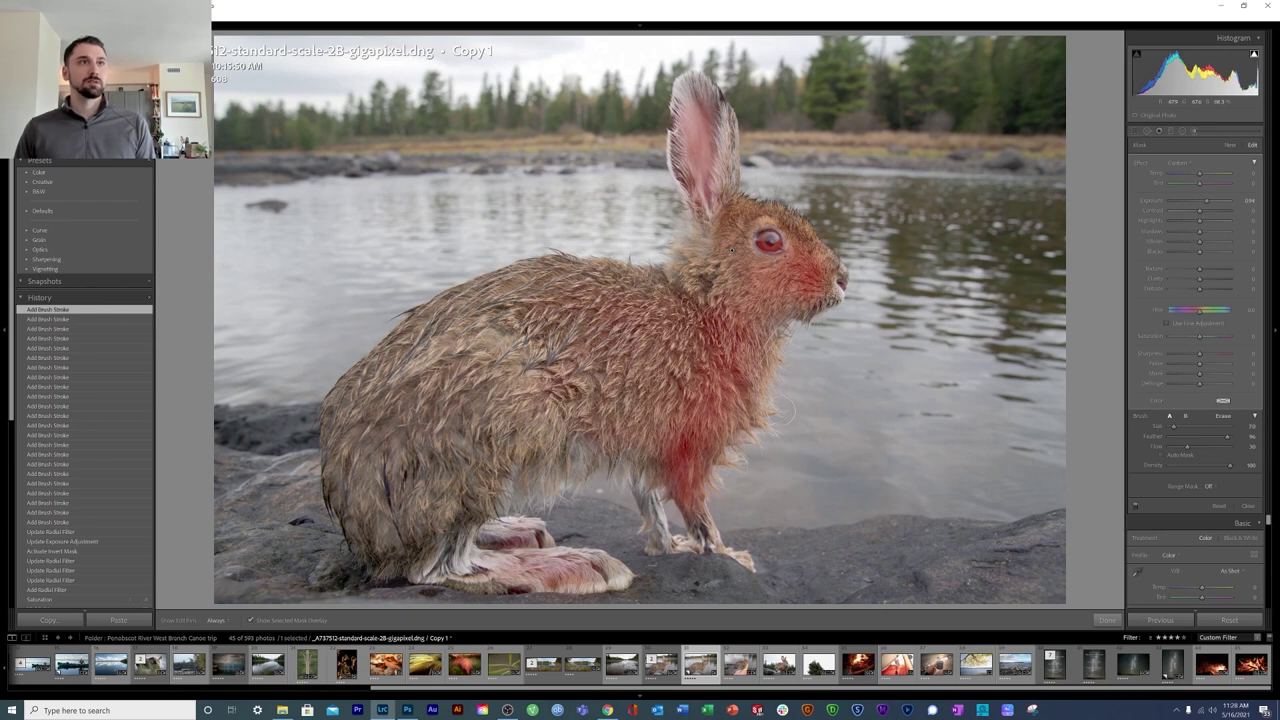
pyautogui.press('o')
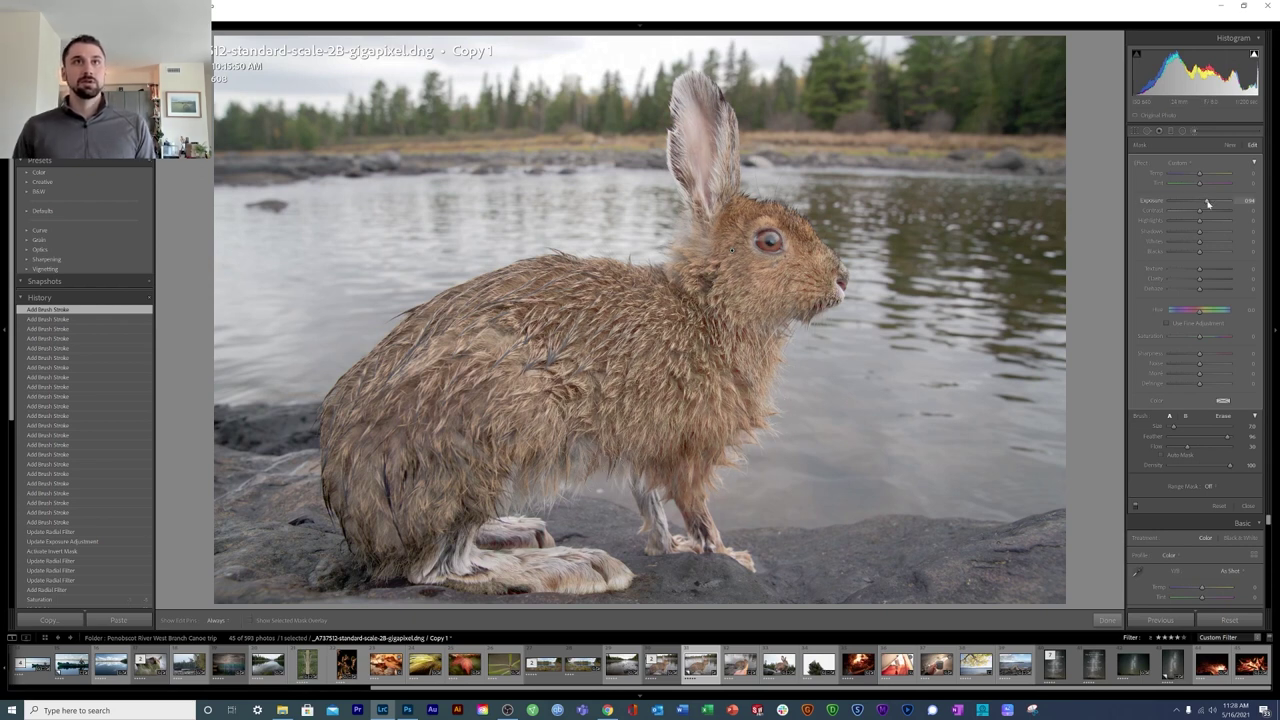
pyautogui.click(1208, 202)
pyautogui.press('o')
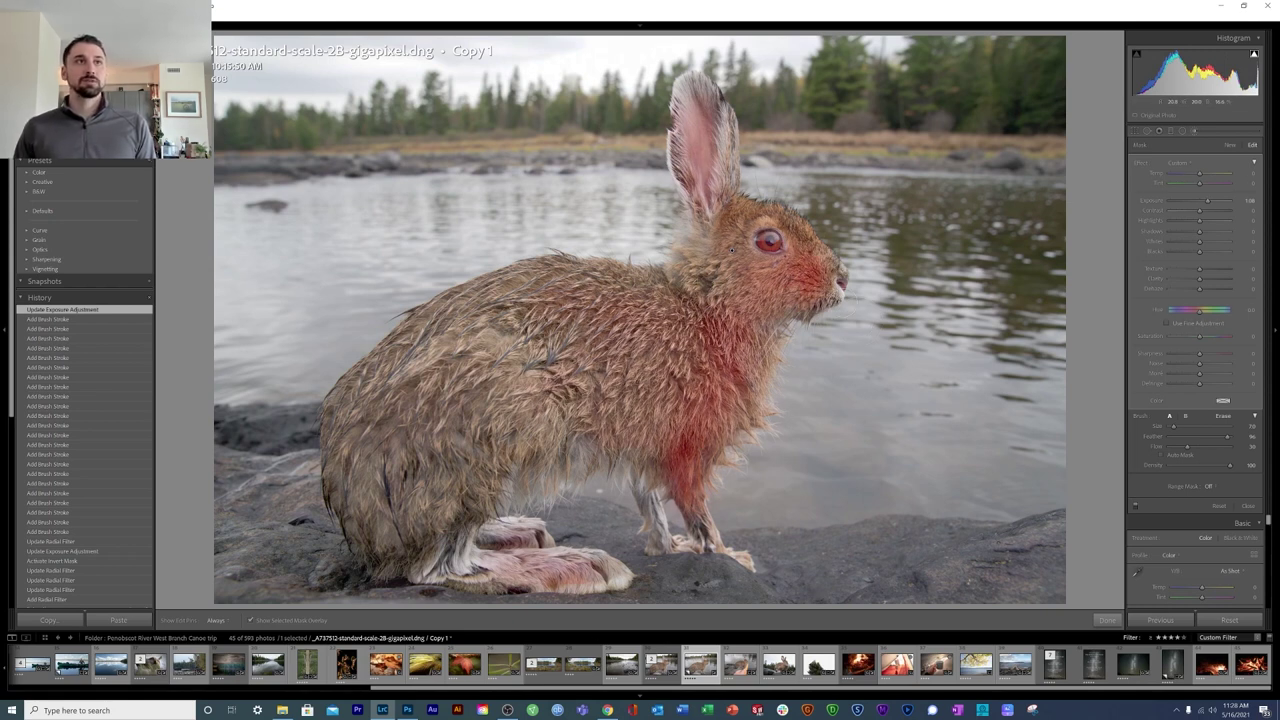
pyautogui.press('o')
# Fine-tune the brush Exposure slider back and forth until the brushed hare looks right.
pyautogui.moveTo(1210, 203); pyautogui.dragTo(1246, 203)
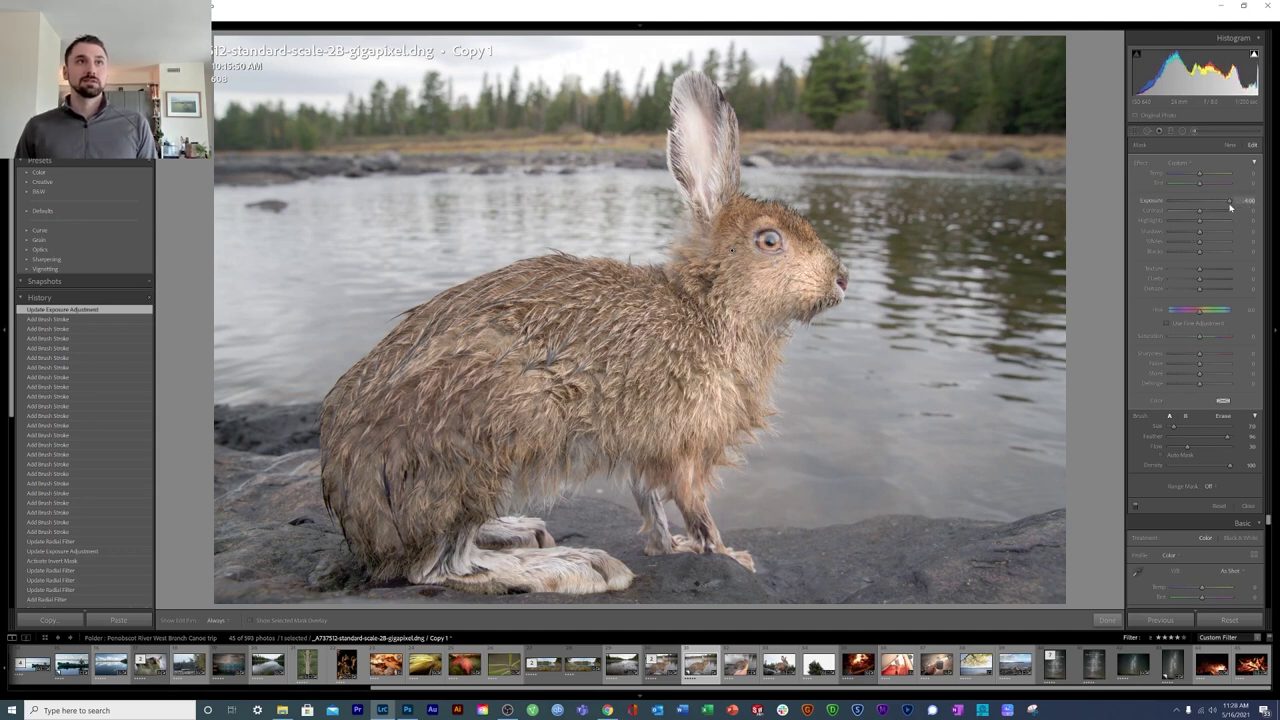
pyautogui.moveTo(1231, 203)
pyautogui.mouseDown()
pyautogui.moveTo(1155, 221)
pyautogui.moveTo(1204, 203)
pyautogui.mouseUp()
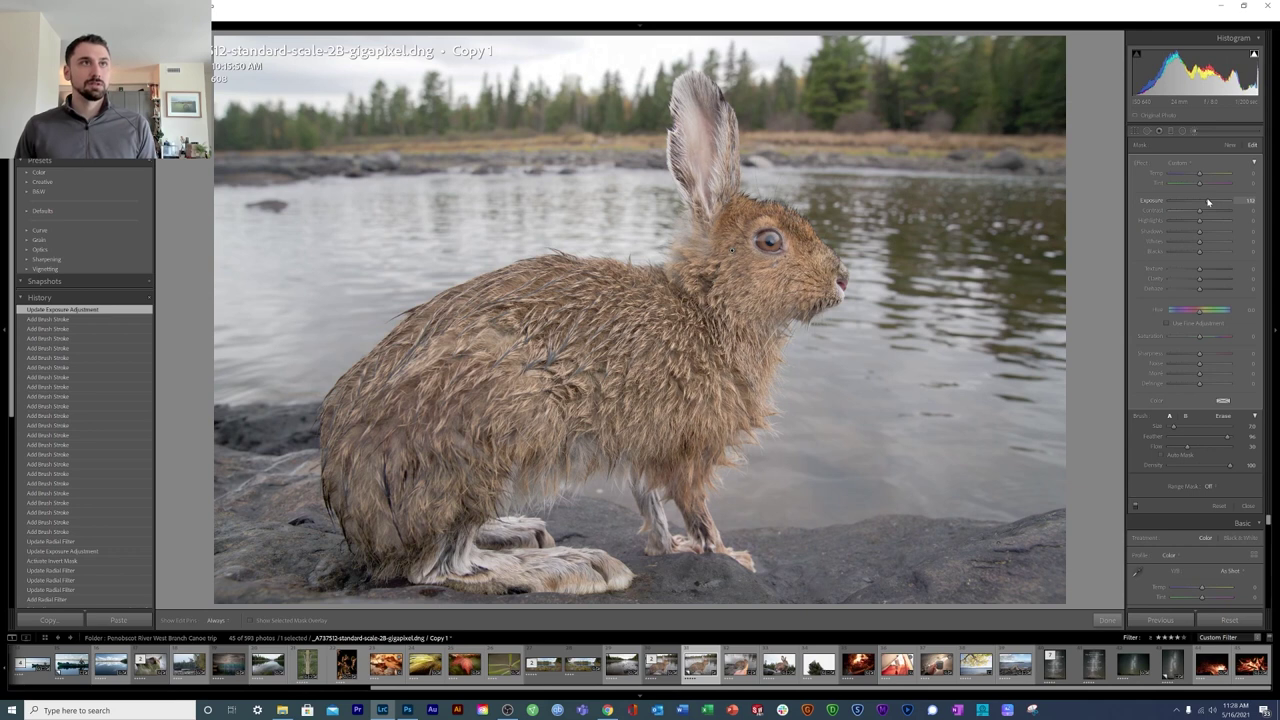
pyautogui.moveTo(1207, 202); pyautogui.dragTo(1211, 203)
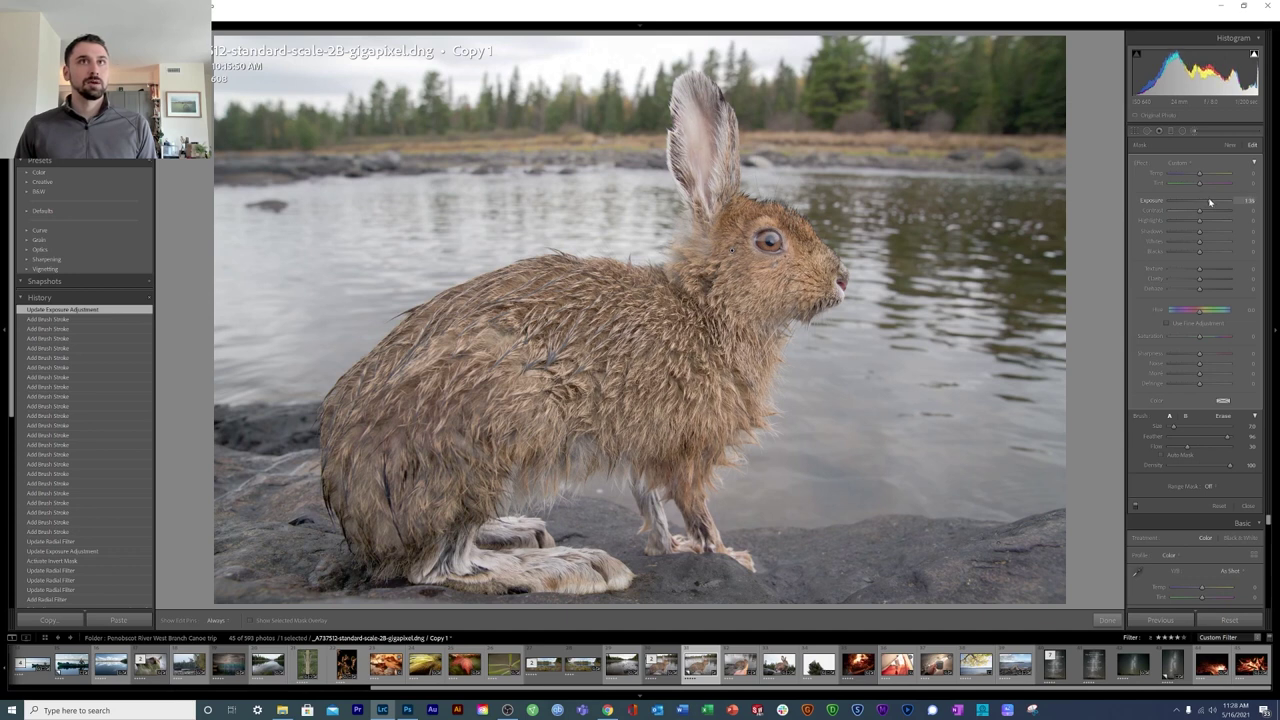
pyautogui.moveTo(1210, 203); pyautogui.dragTo(1221, 208)
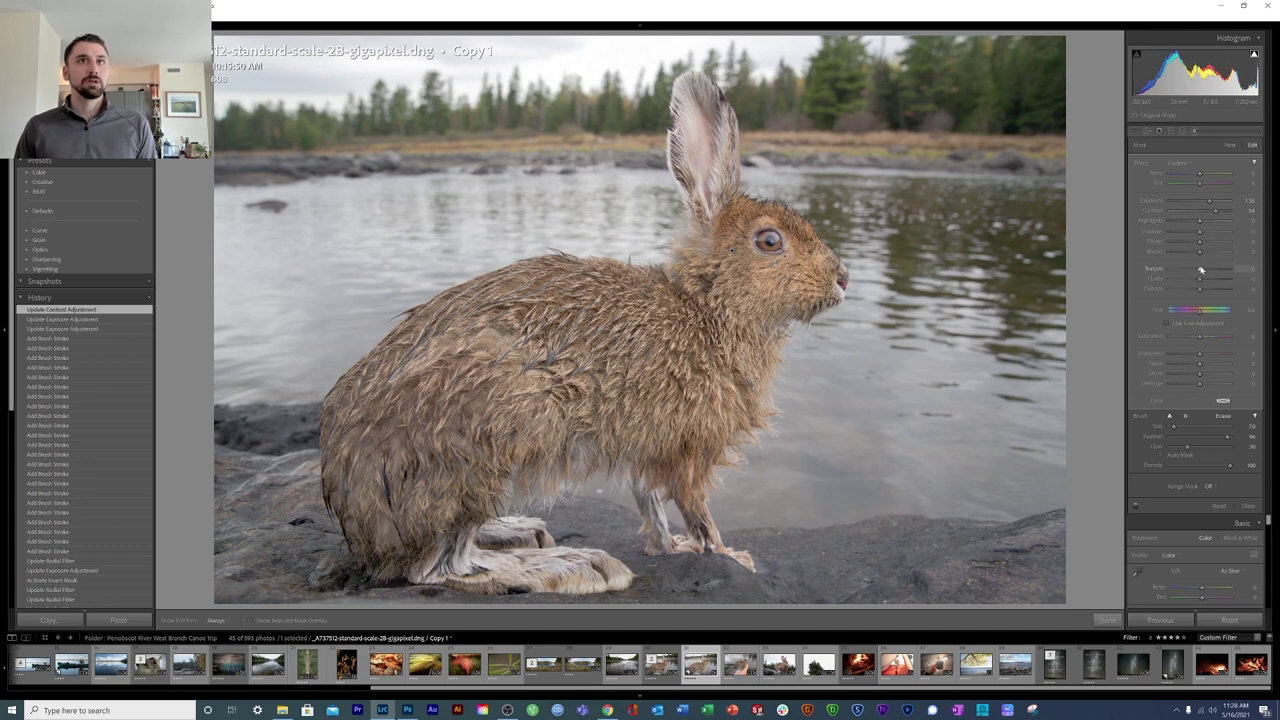
# Raise Texture, deepen Blacks and tweak Saturation on the hare's brush mask, then click Done.
pyautogui.moveTo(1201, 269); pyautogui.dragTo(1222, 278)
pyautogui.moveTo(1207, 276); pyautogui.dragTo(1205, 272)
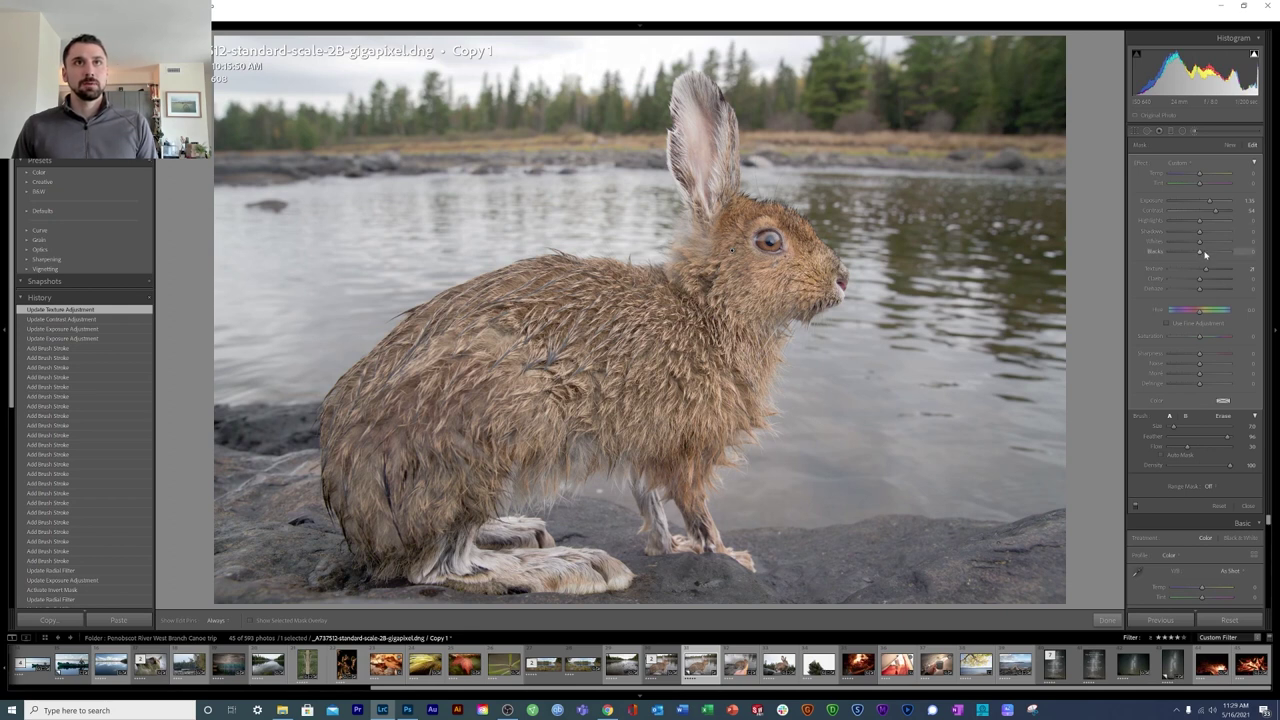
pyautogui.moveTo(1193, 256); pyautogui.dragTo(1187, 256)
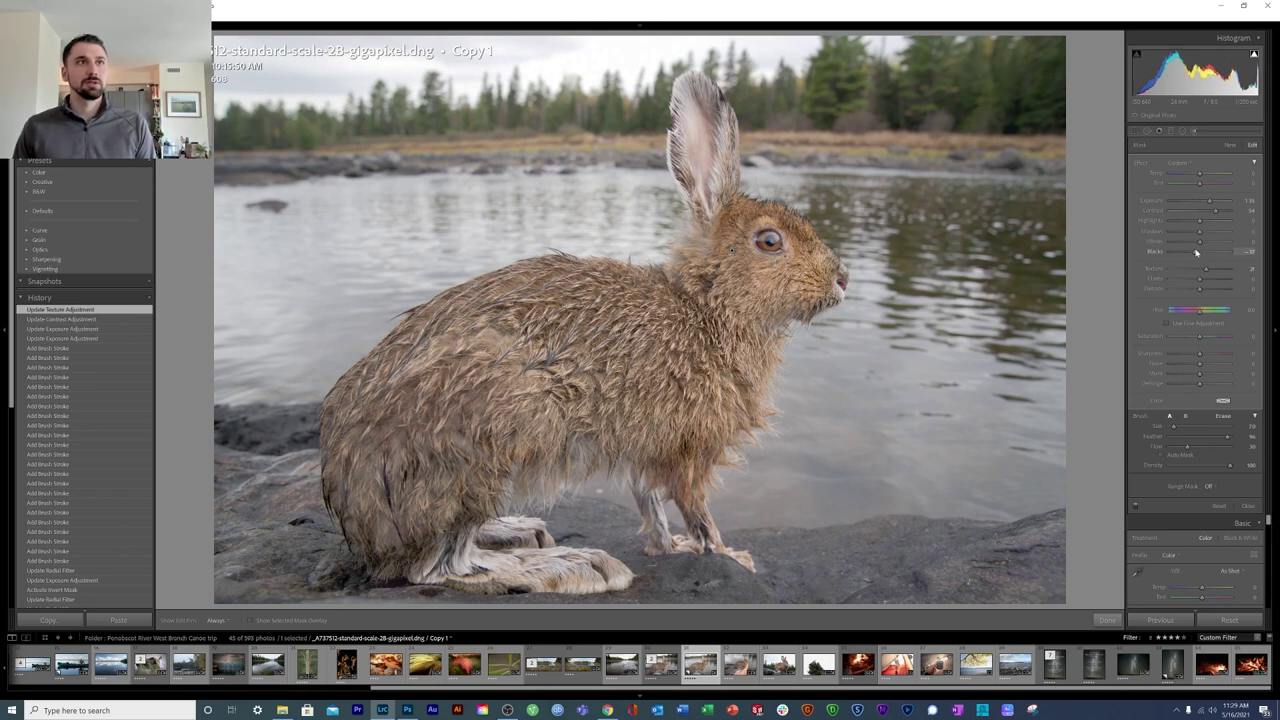
pyautogui.moveTo(1196, 253); pyautogui.dragTo(1183, 252)
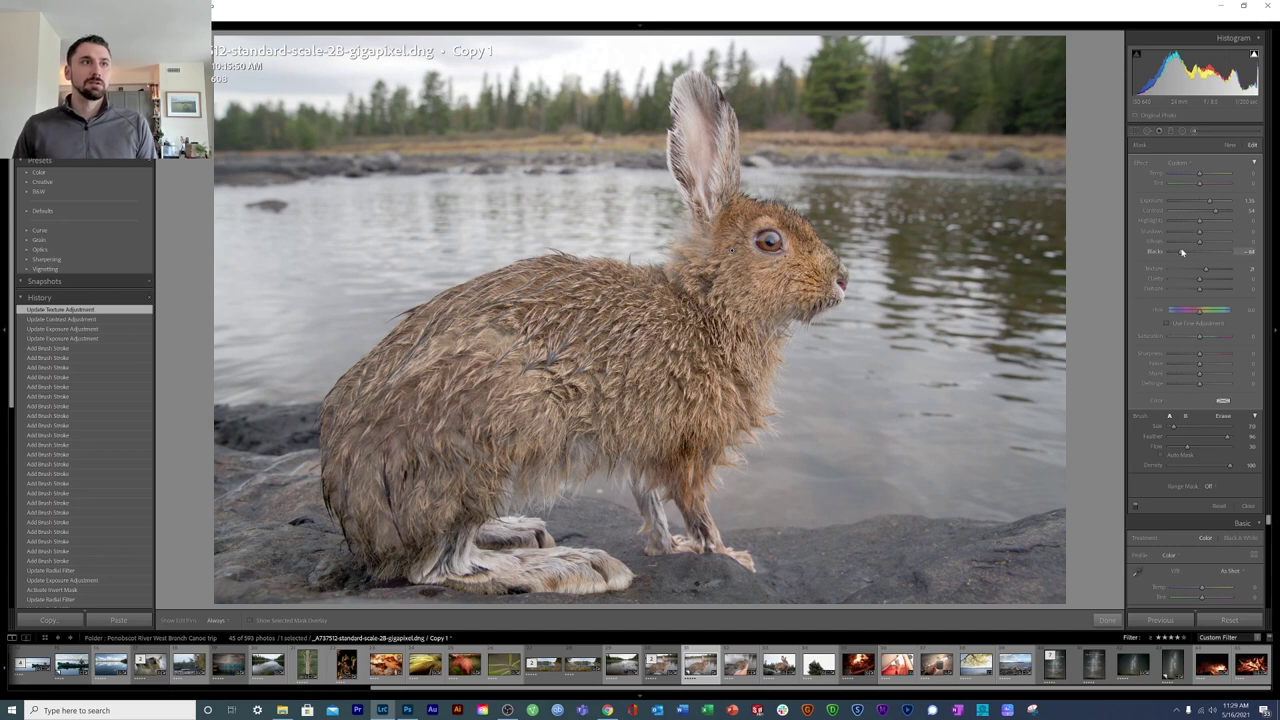
pyautogui.moveTo(1173, 252); pyautogui.dragTo(1180, 252)
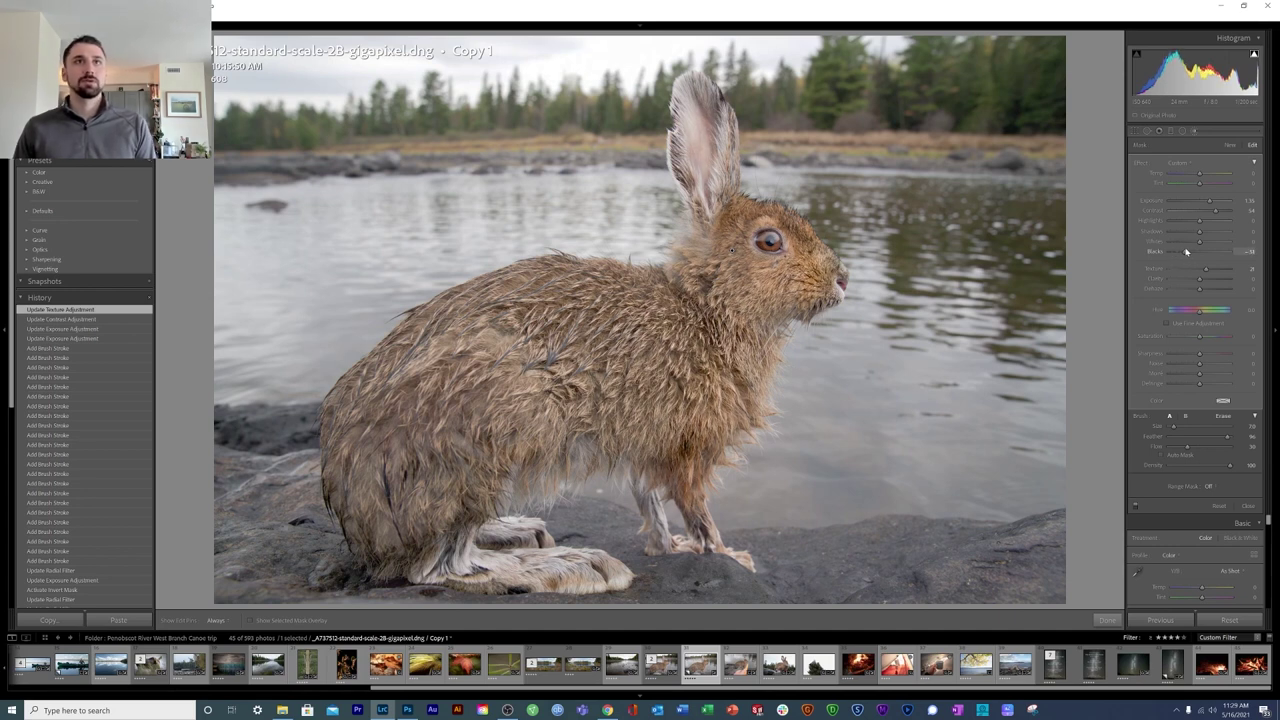
pyautogui.moveTo(1185, 251); pyautogui.dragTo(1187, 251)
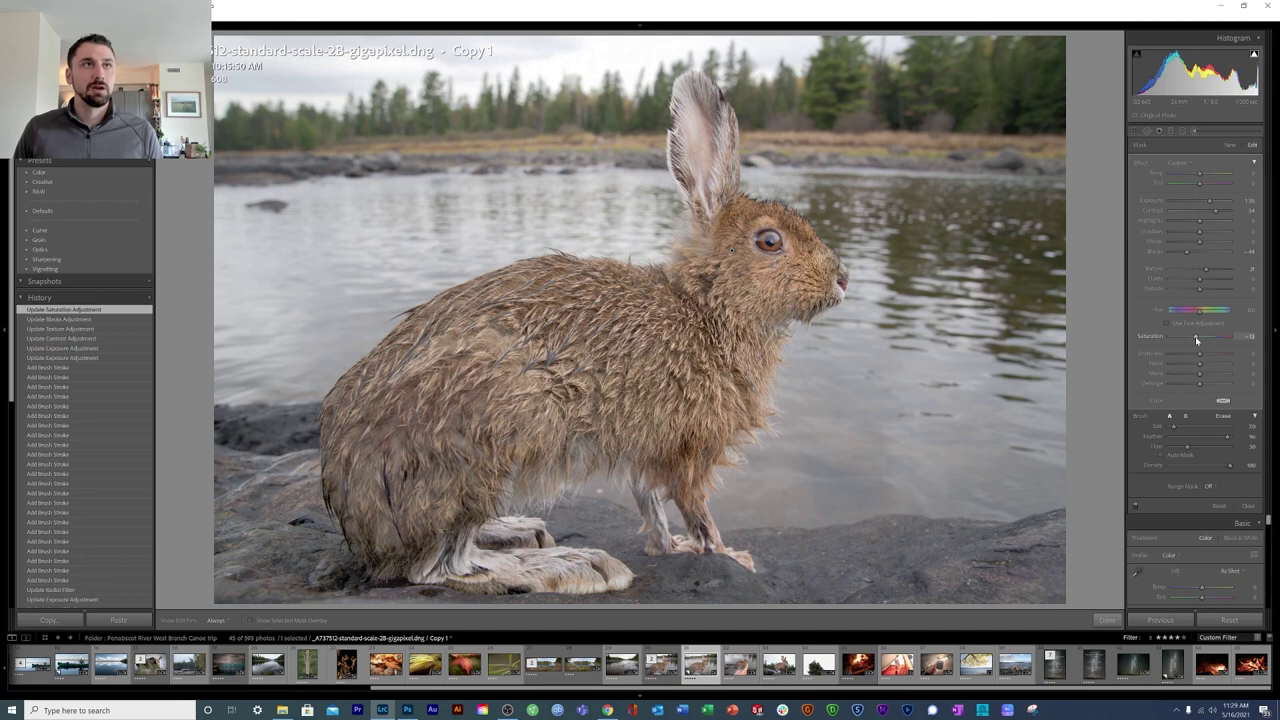
pyautogui.moveTo(1195, 336); pyautogui.dragTo(1194, 336)
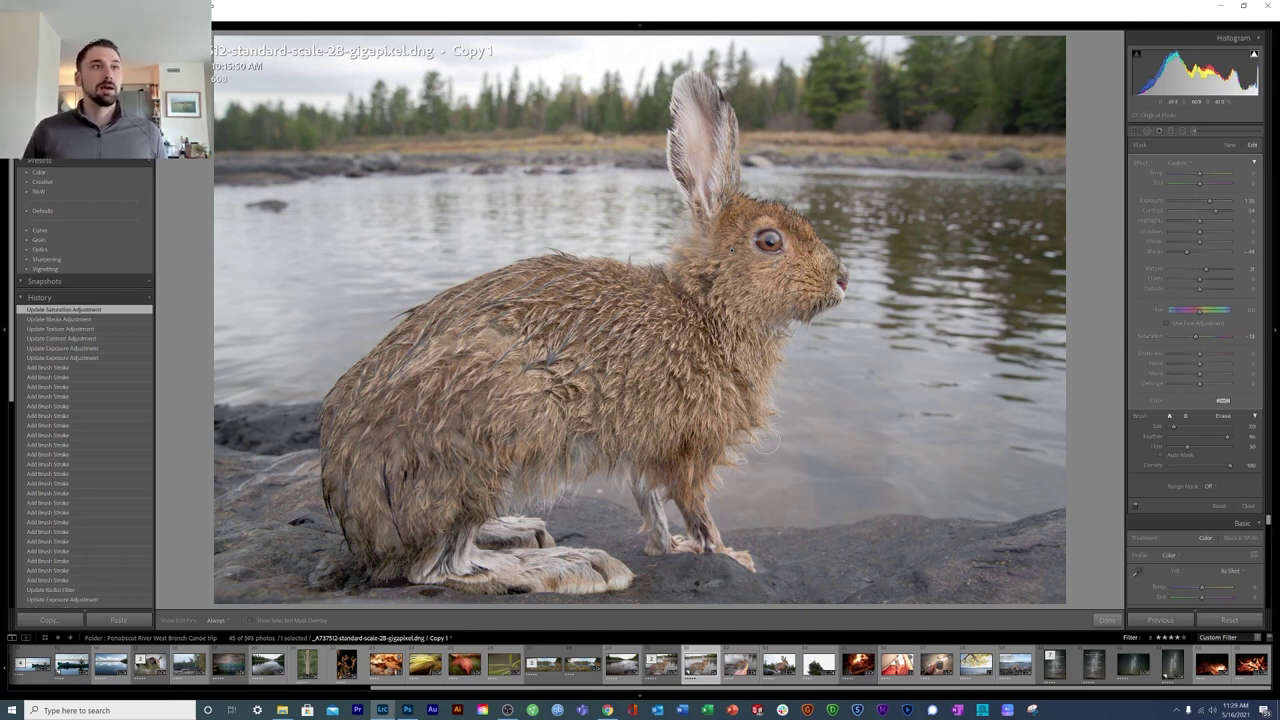
pyautogui.click(1107, 621)
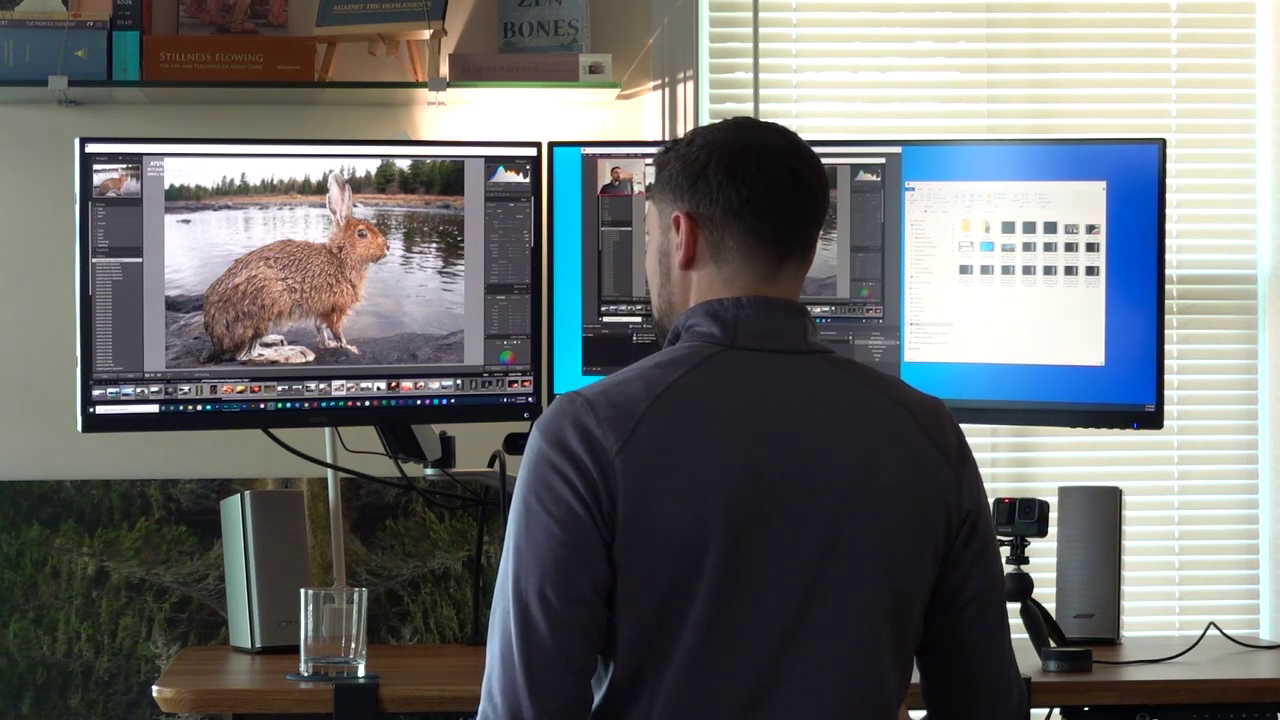
# Switch to the hare photo in Photoshop and duplicate the background into Layer 1.
pyautogui.hotkey('alt', 'Tab')
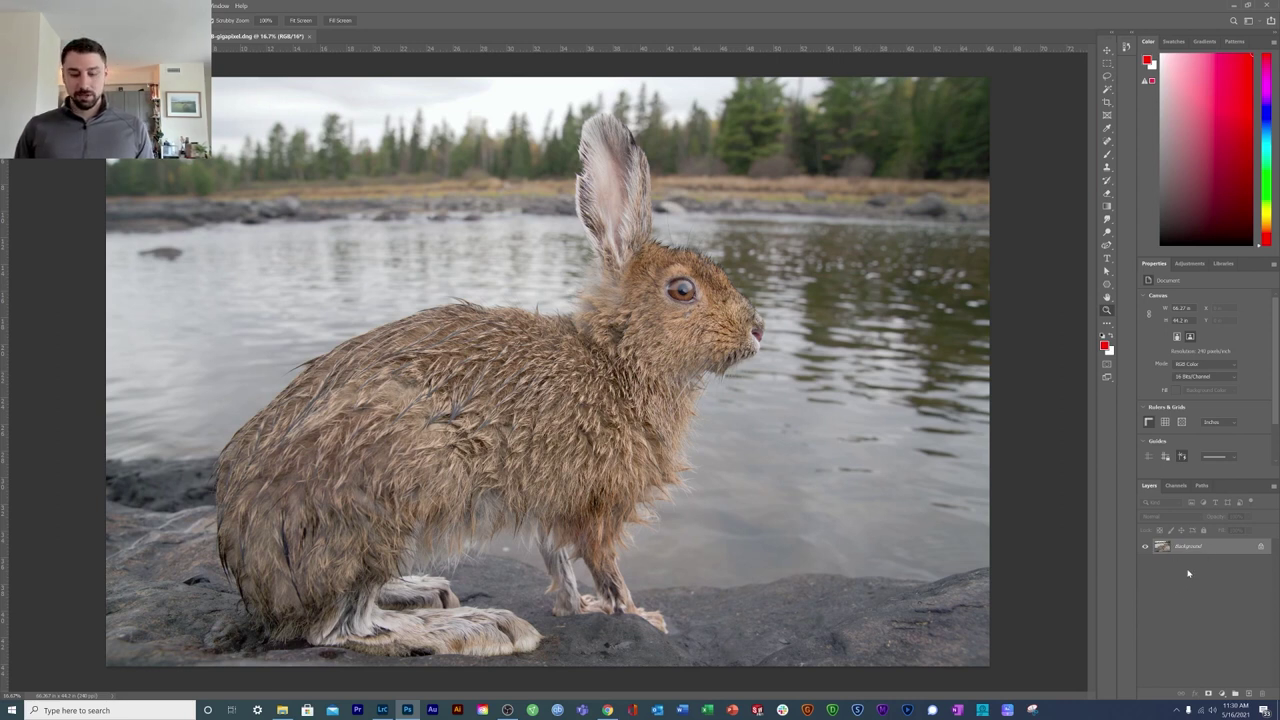
pyautogui.hotkey('ctrl', 'j')
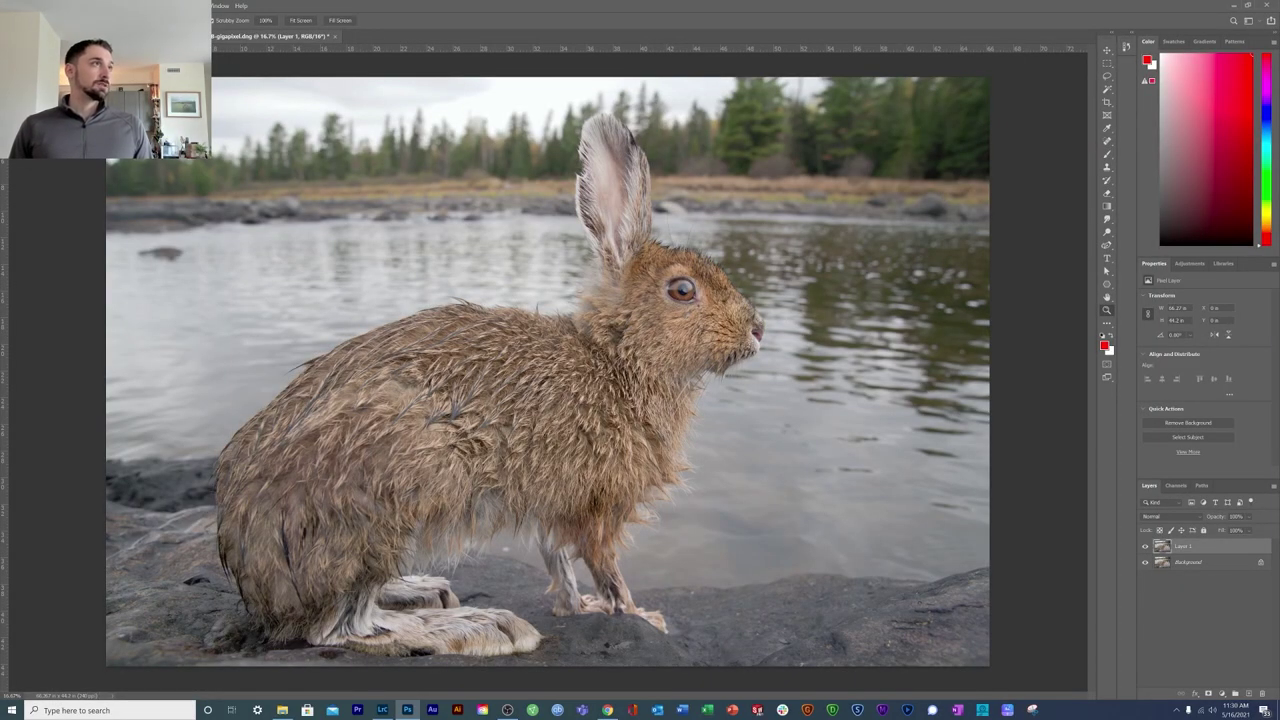
# Bring up Image Size for the hare photo and move the dialog off the image.
pyautogui.hotkey('alt', 'i')
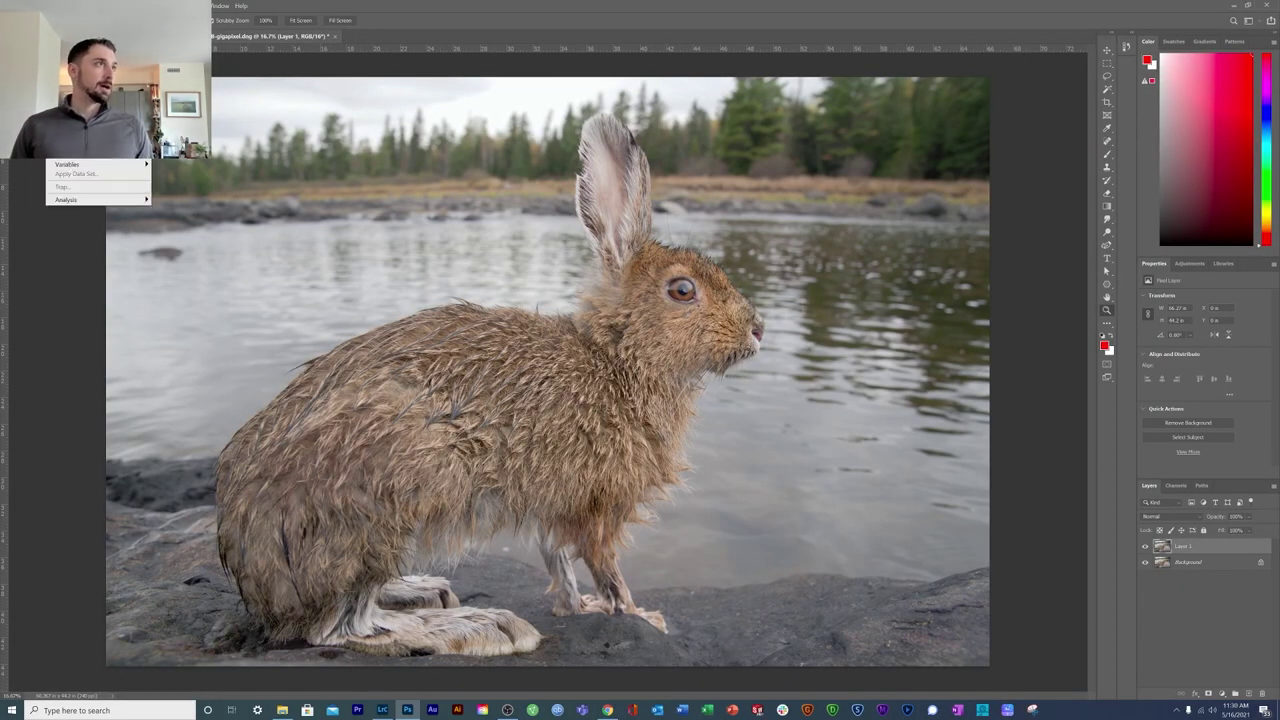
pyautogui.press('i')
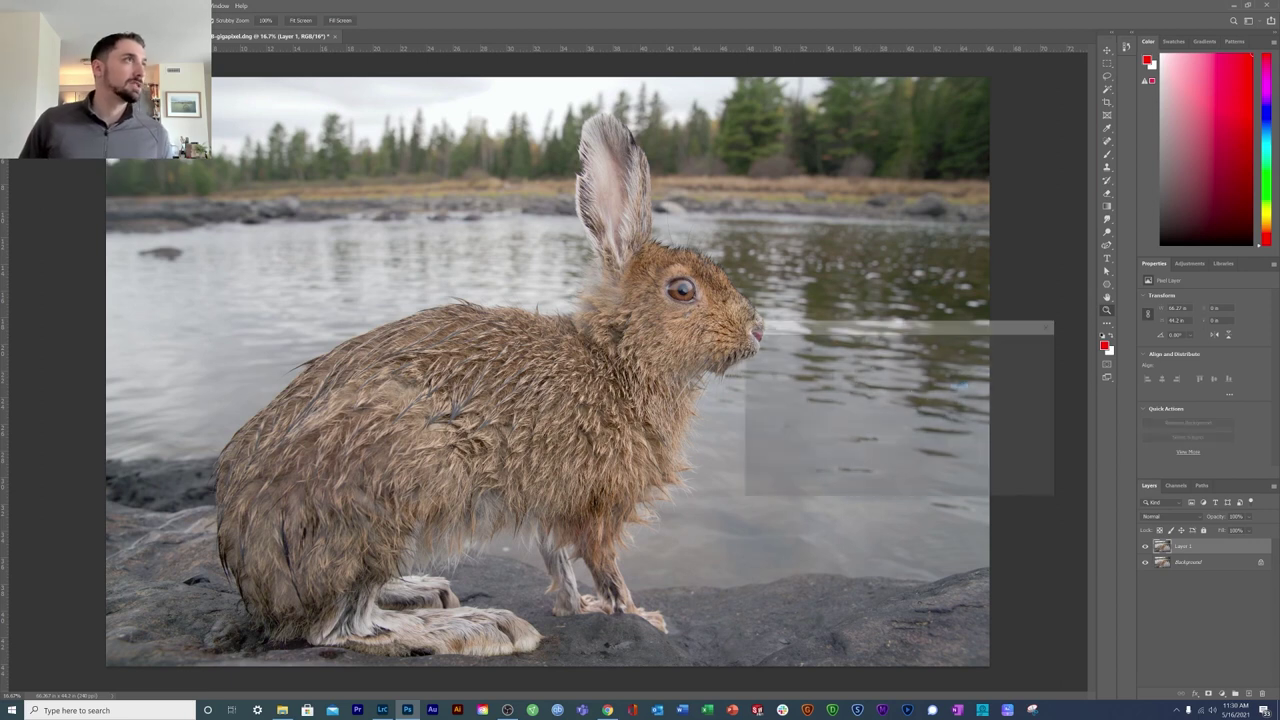
pyautogui.moveTo(878, 322); pyautogui.dragTo(810, 212)
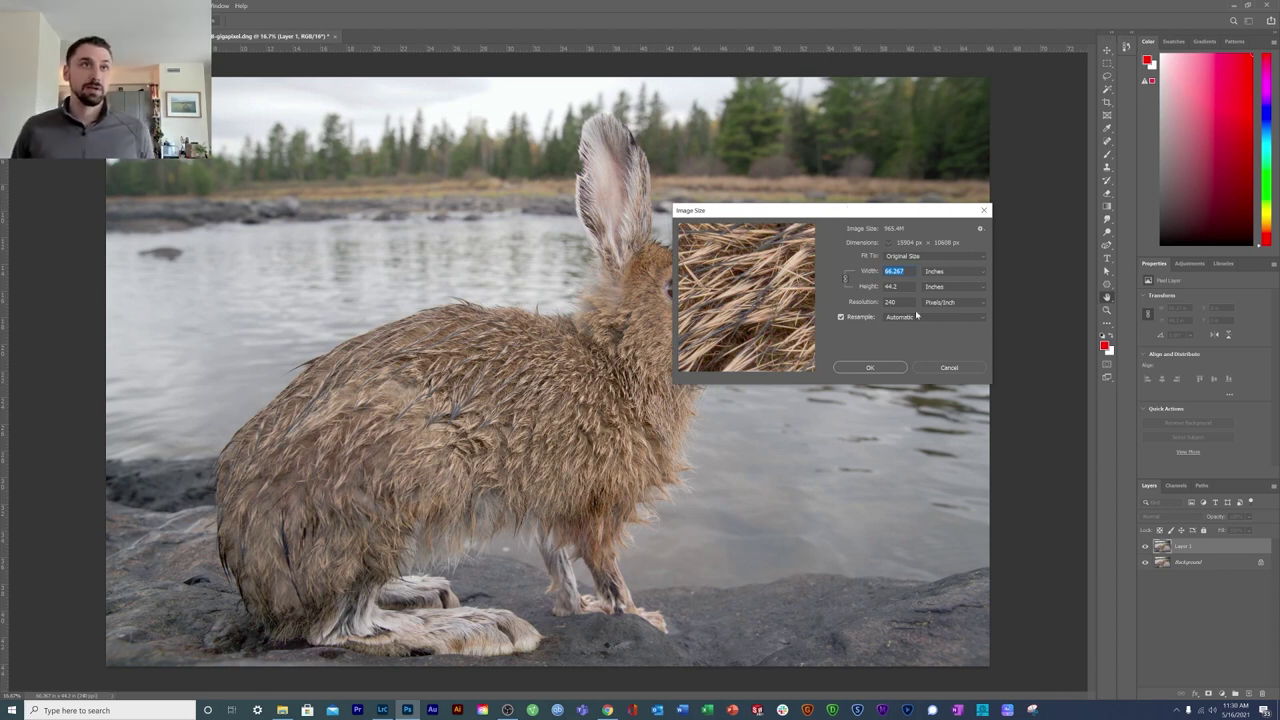
# In Image Size, enter 300 ppi and 12 inches height, keep Automatic resampling, and apply.
pyautogui.press('Tab')
pyautogui.press('Tab')
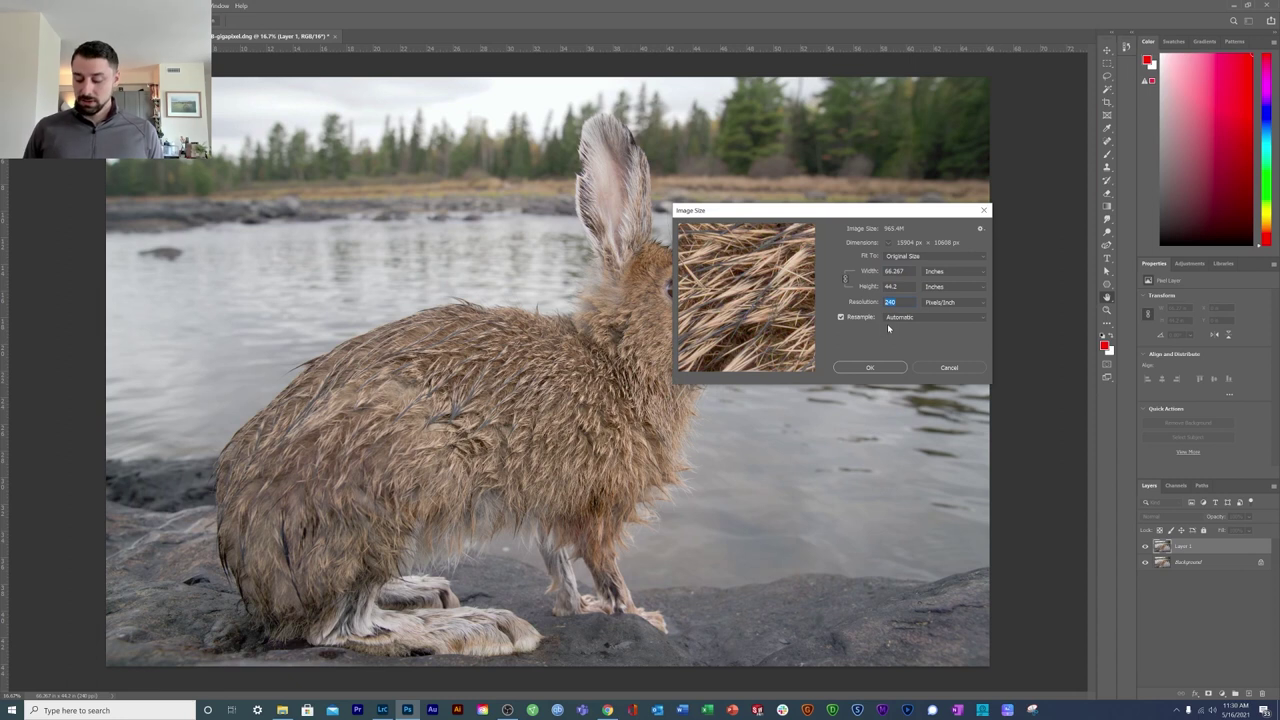
pyautogui.write('300')
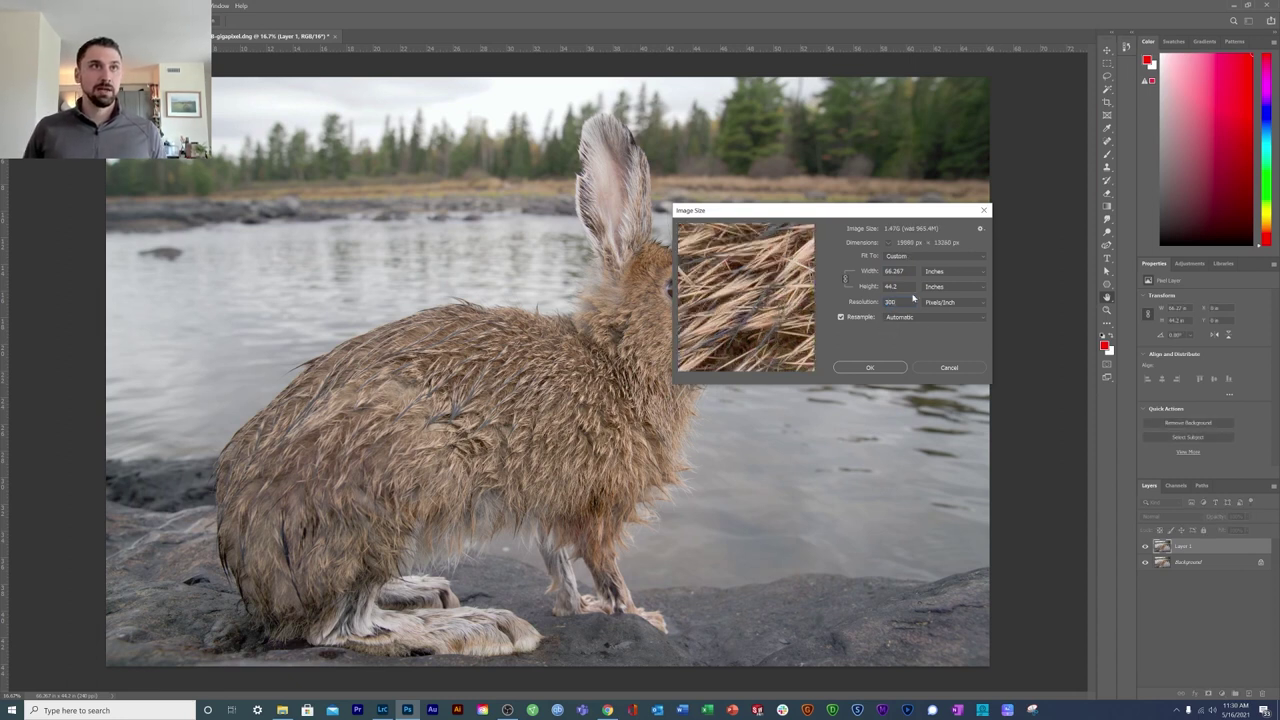
pyautogui.moveTo(871, 212); pyautogui.dragTo(878, 218)
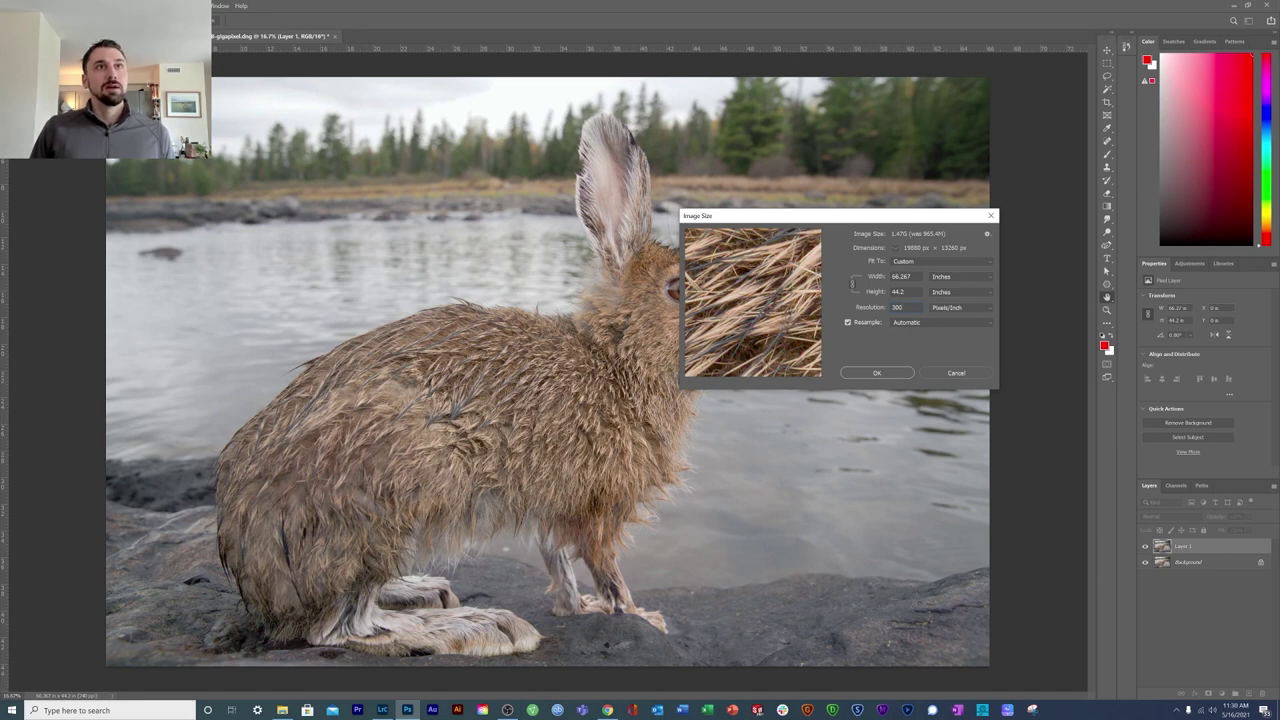
pyautogui.click(873, 292)
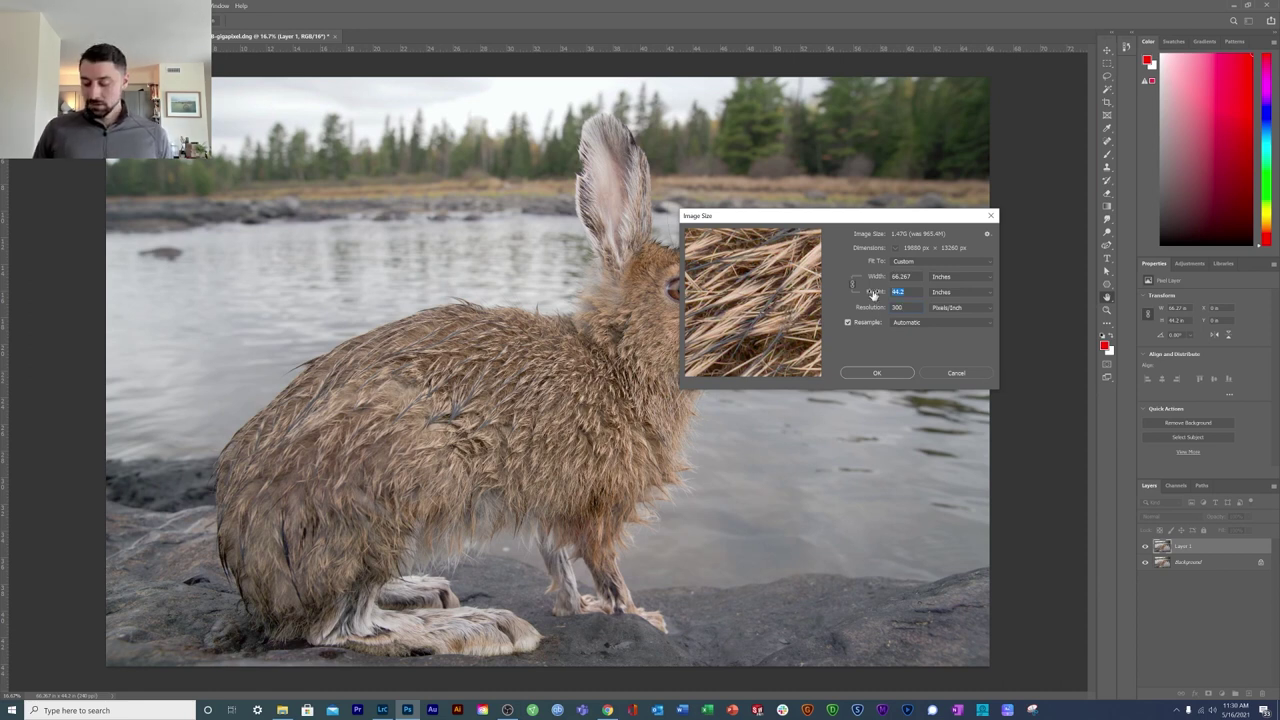
pyautogui.write('12')
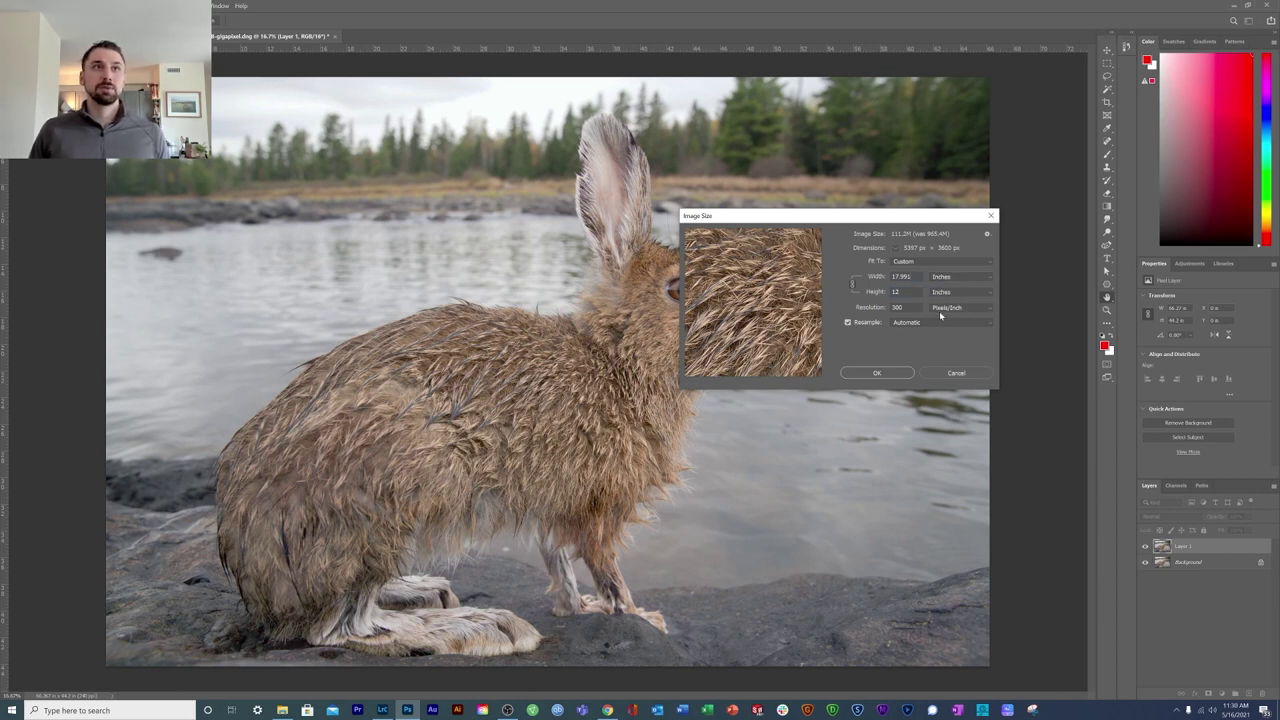
pyautogui.click(990, 325)
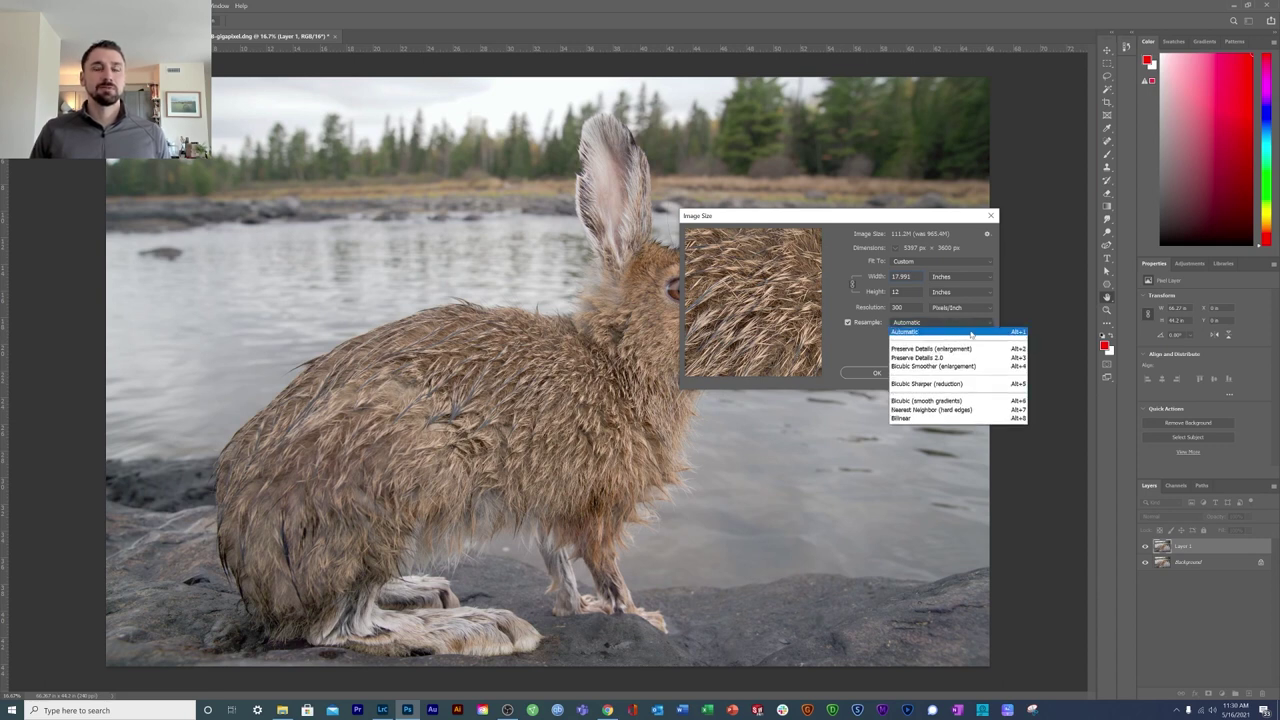
pyautogui.click(970, 334)
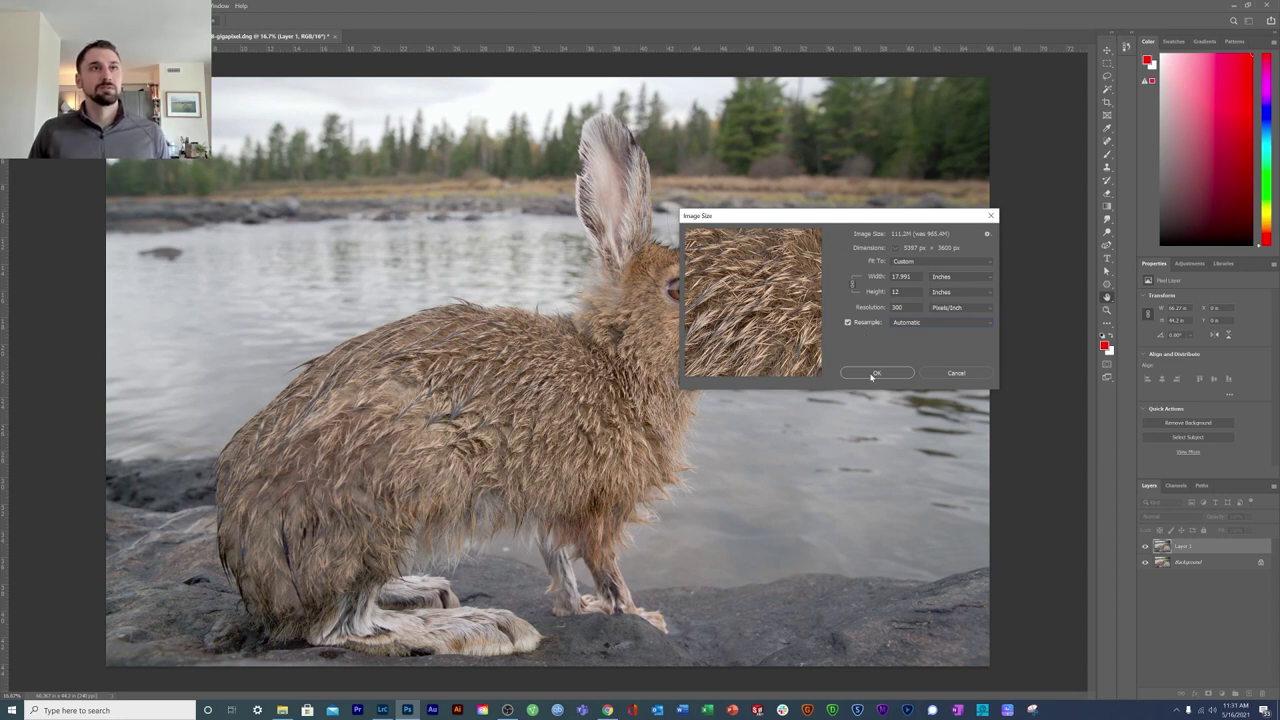
pyautogui.click(877, 373)
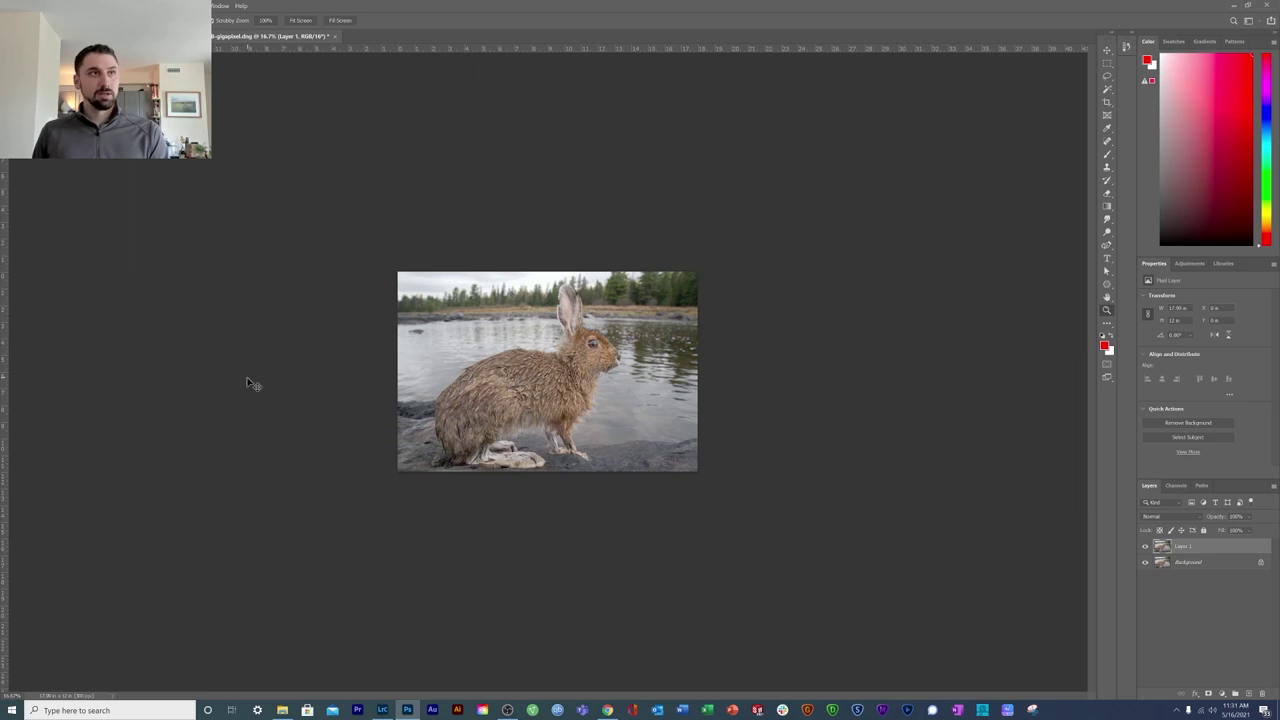
# Fit the resized hare photo on screen and choose Filter > Sharpen > Smart Sharpen.
pyautogui.hotkey('ctrl', '0')
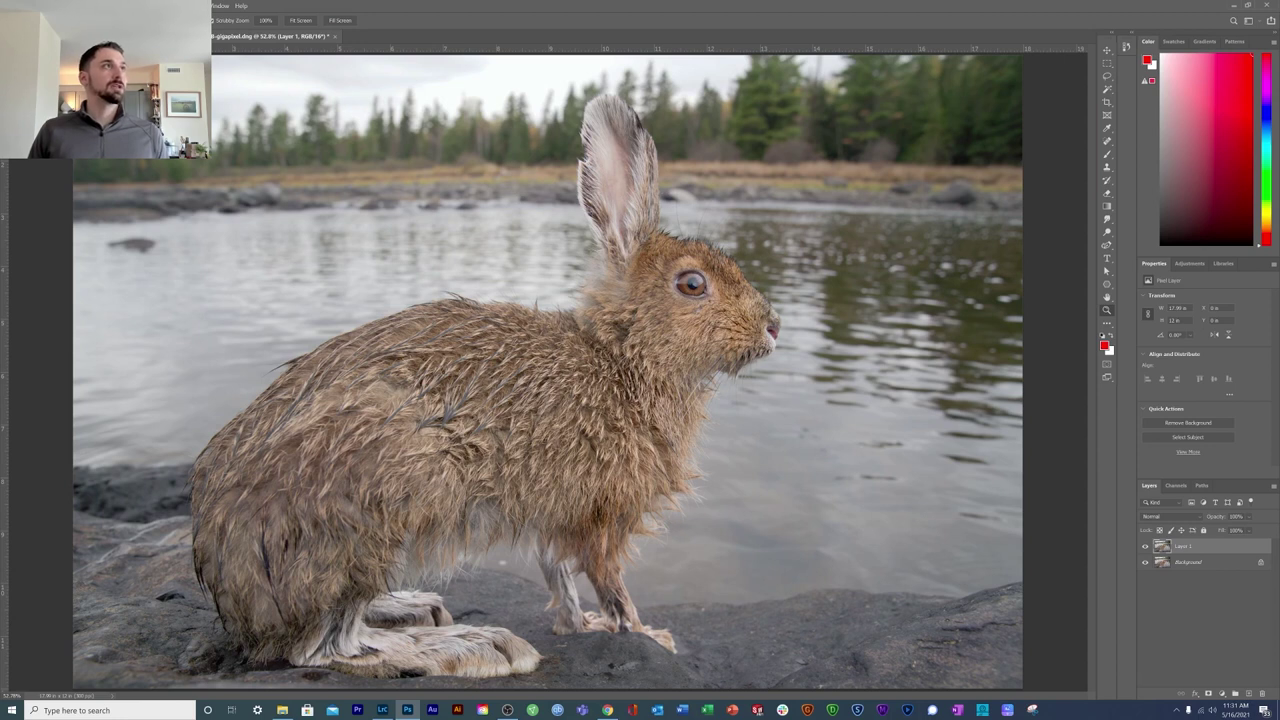
pyautogui.hotkey('alt', 't')
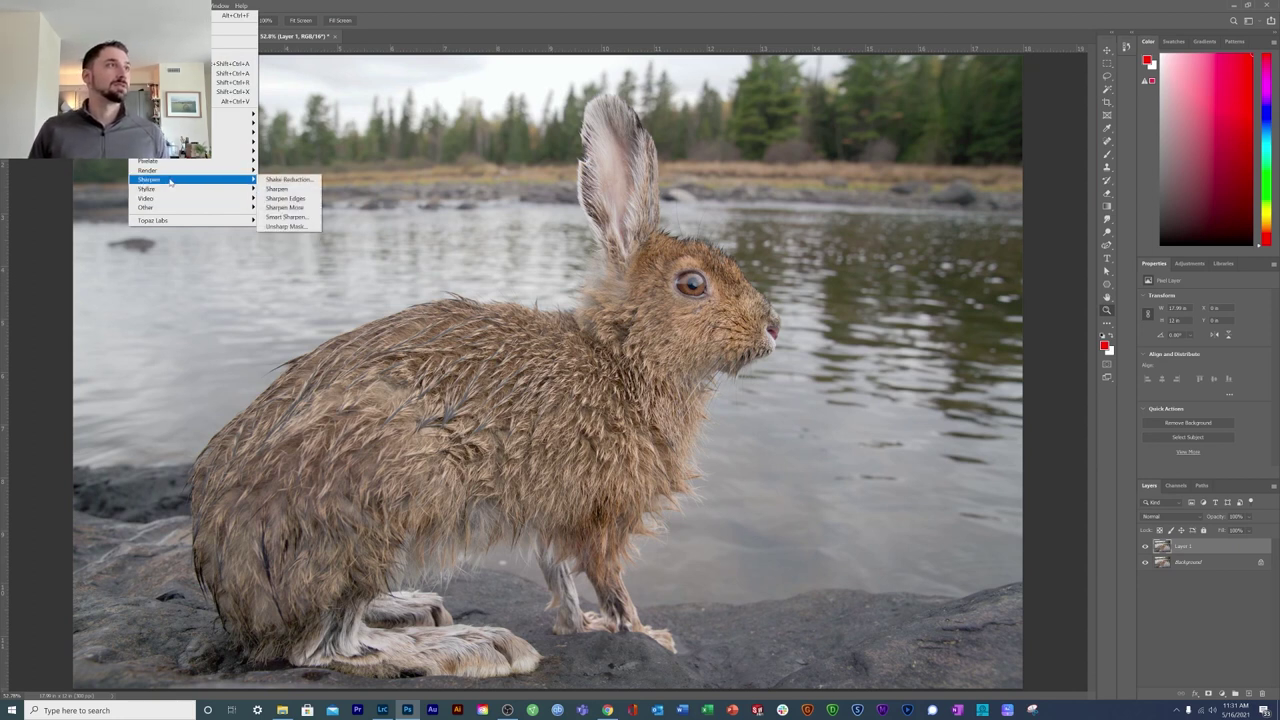
pyautogui.moveTo(150, 179)
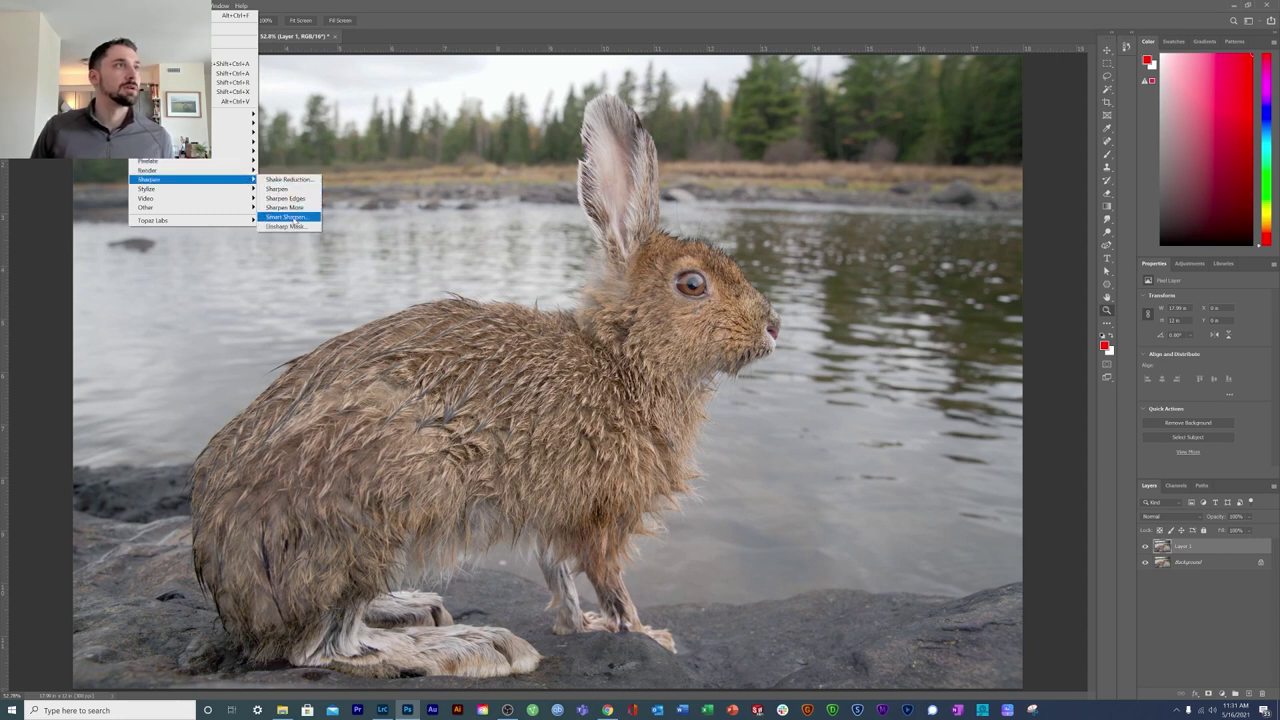
pyautogui.click(293, 217)
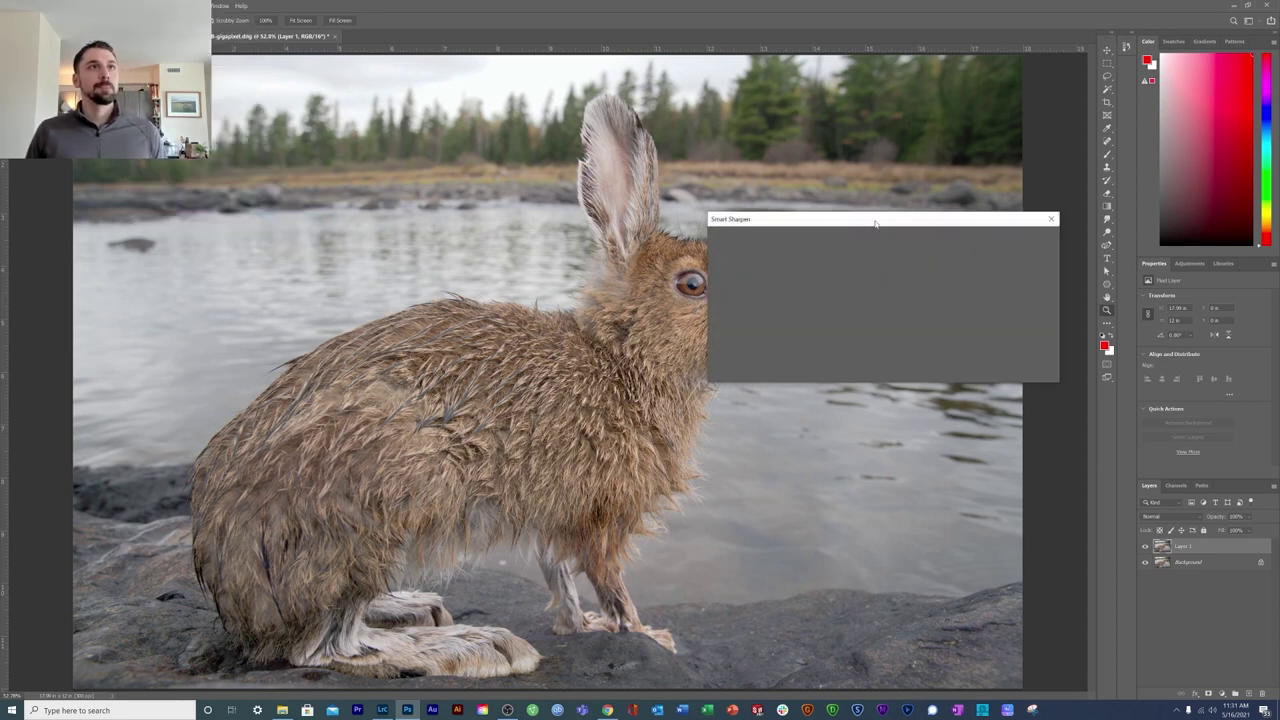
# Reset Smart Sharpen to the Default preset and move its window off the hare's head.
pyautogui.moveTo(872, 218); pyautogui.dragTo(724, 242)
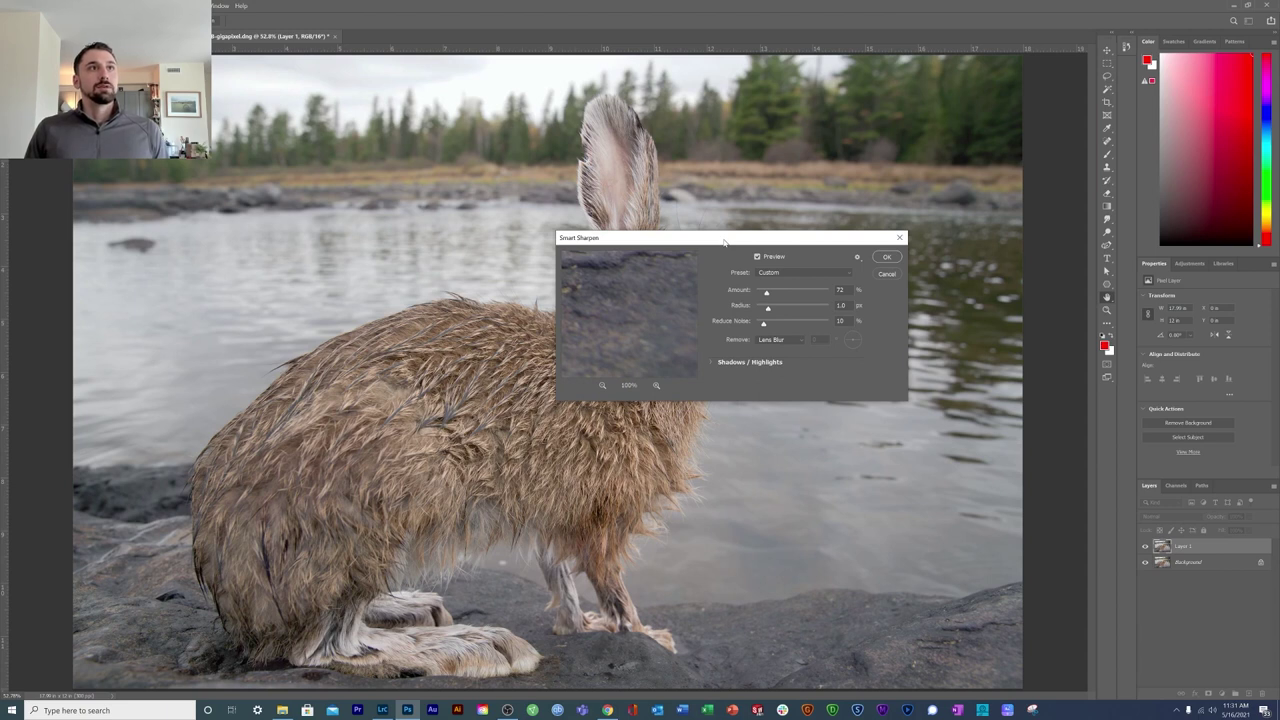
pyautogui.click(771, 279)
pyautogui.click(773, 285)
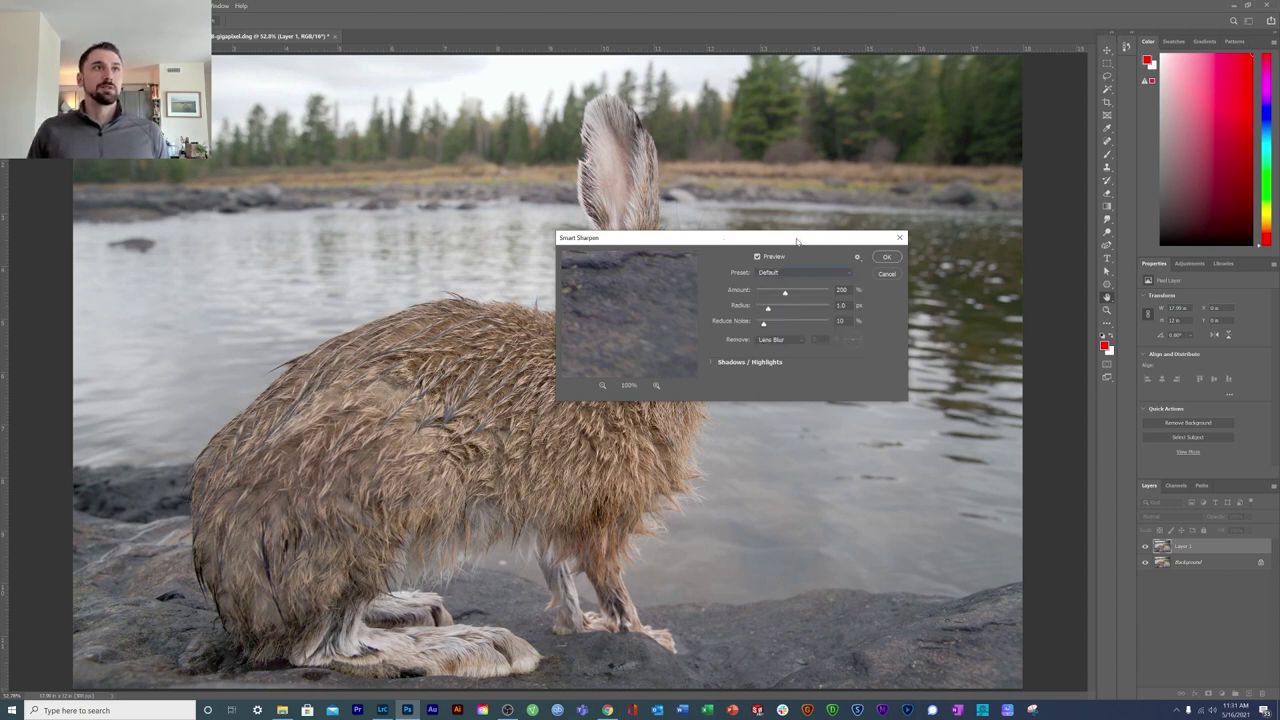
pyautogui.moveTo(797, 241); pyautogui.dragTo(969, 313)
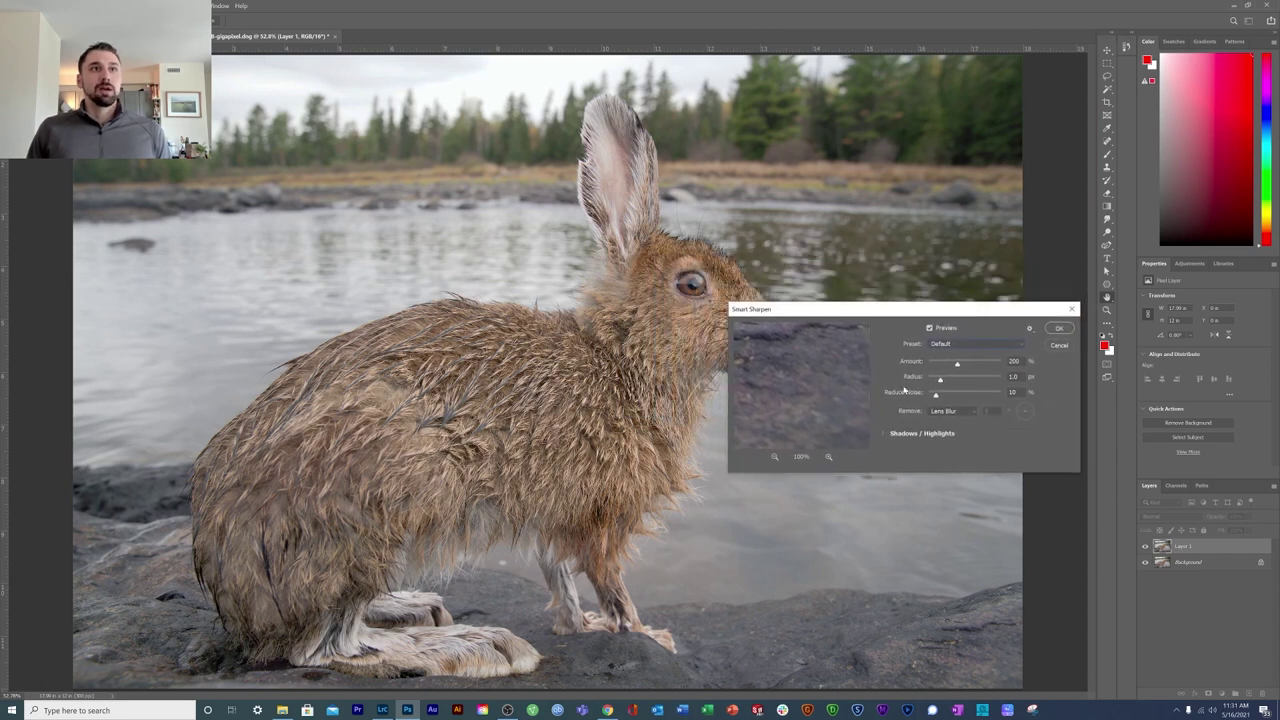
pyautogui.click(775, 457)
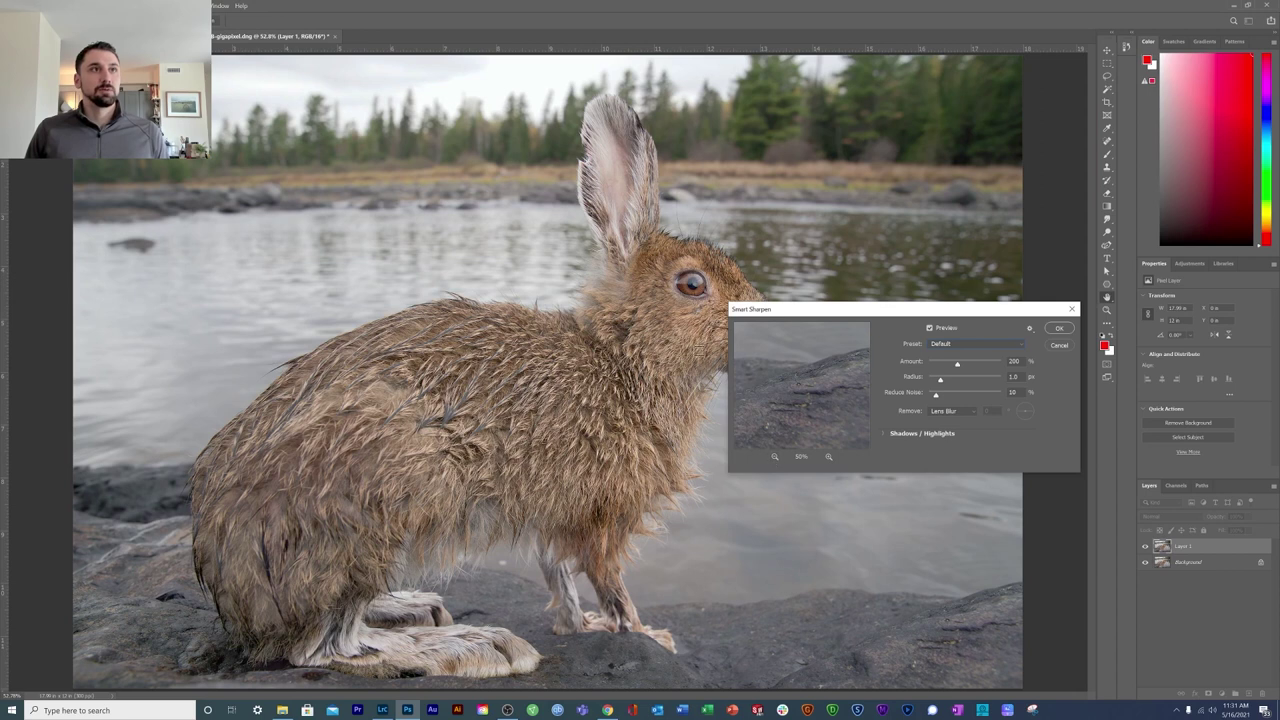
# Preview the hare's eye at 100% and try higher noise reduction values.
pyautogui.click(691, 287)
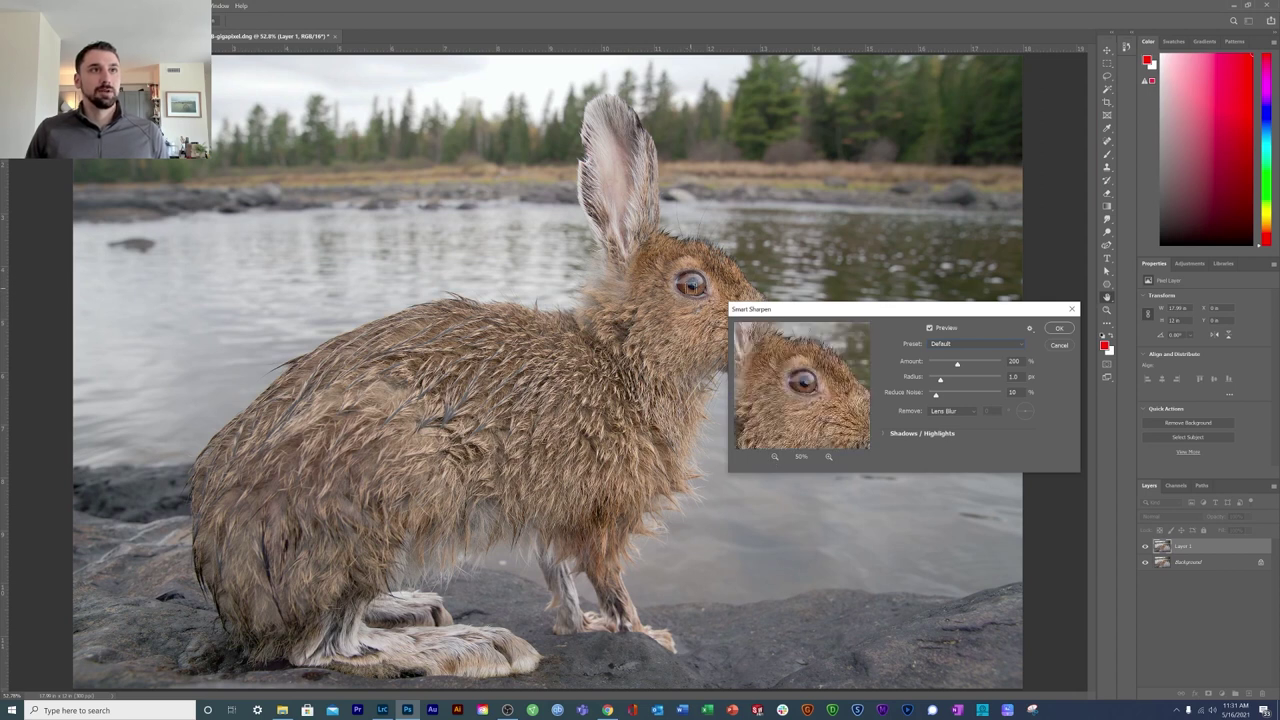
pyautogui.click(827, 457)
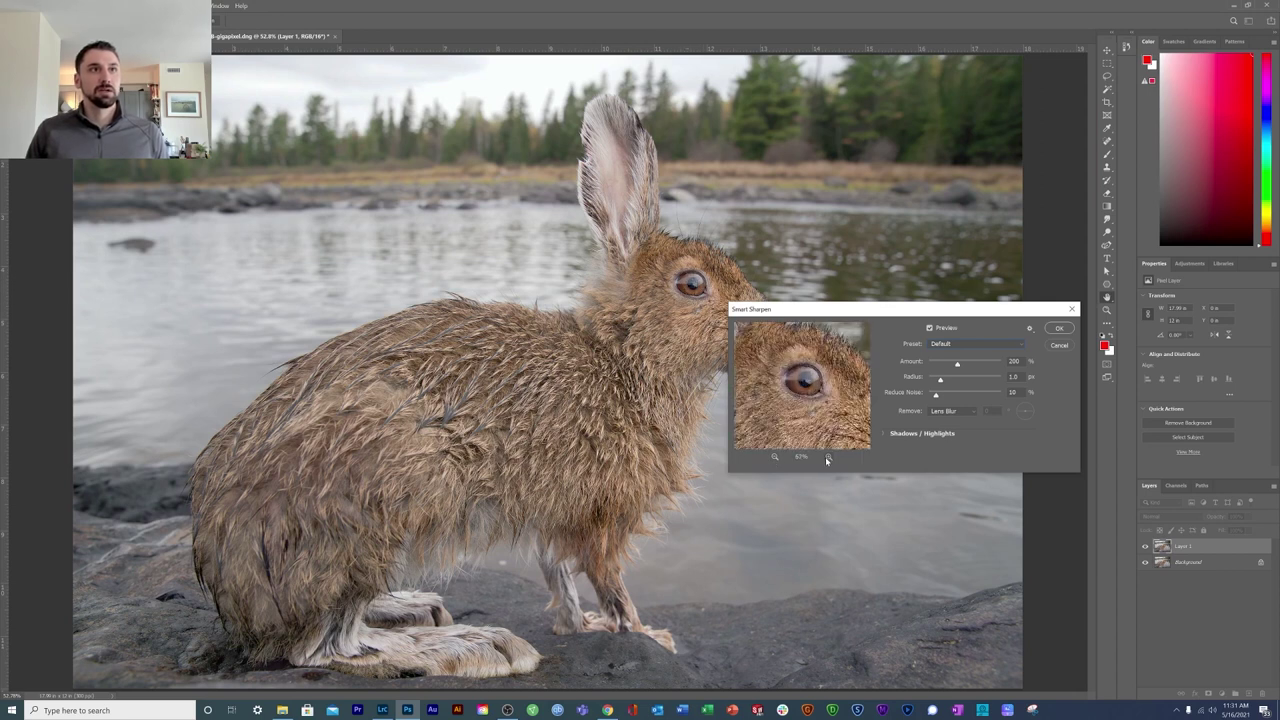
pyautogui.click(827, 458)
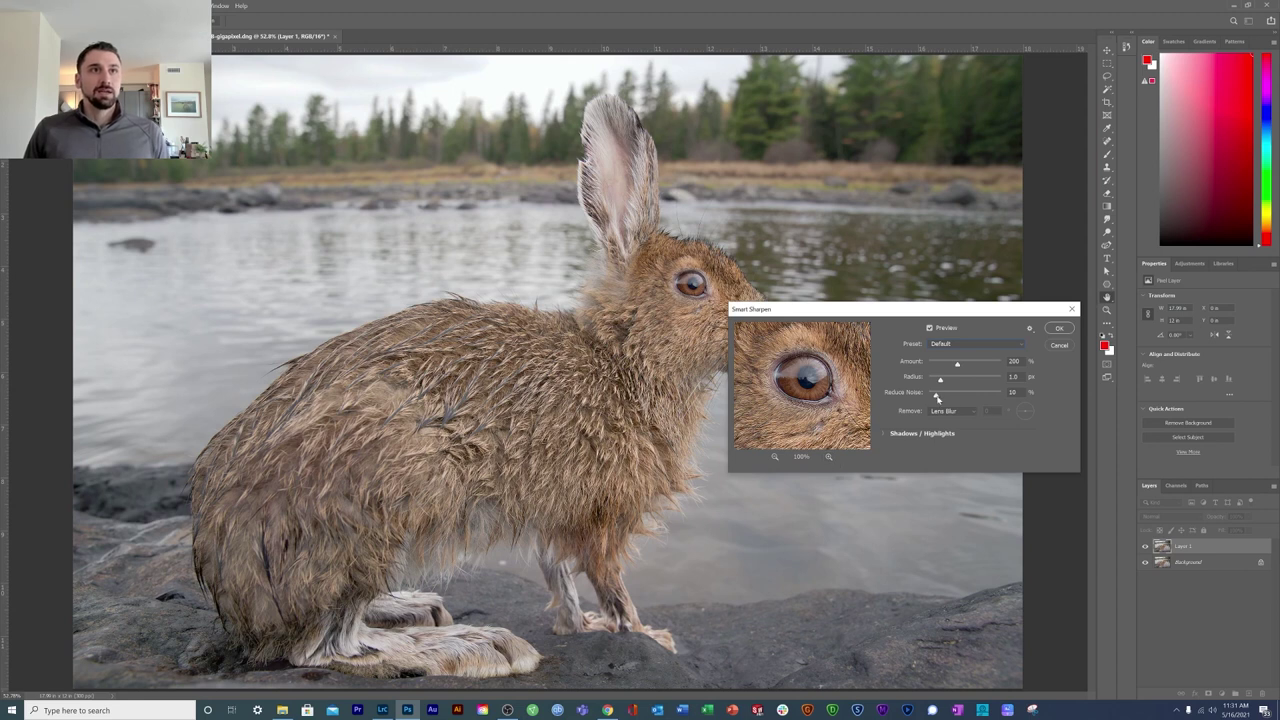
pyautogui.moveTo(932, 397); pyautogui.dragTo(940, 398)
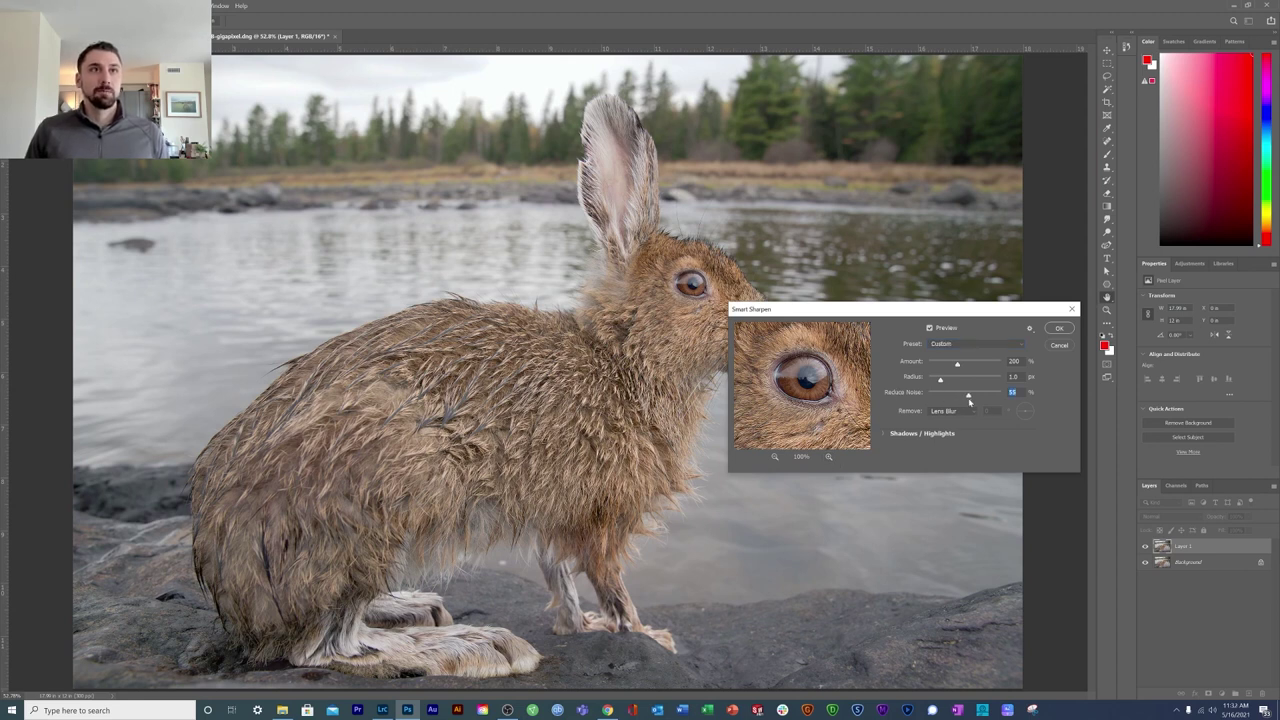
pyautogui.moveTo(970, 398)
pyautogui.mouseDown()
pyautogui.moveTo(992, 397)
pyautogui.moveTo(913, 381)
pyautogui.mouseUp()
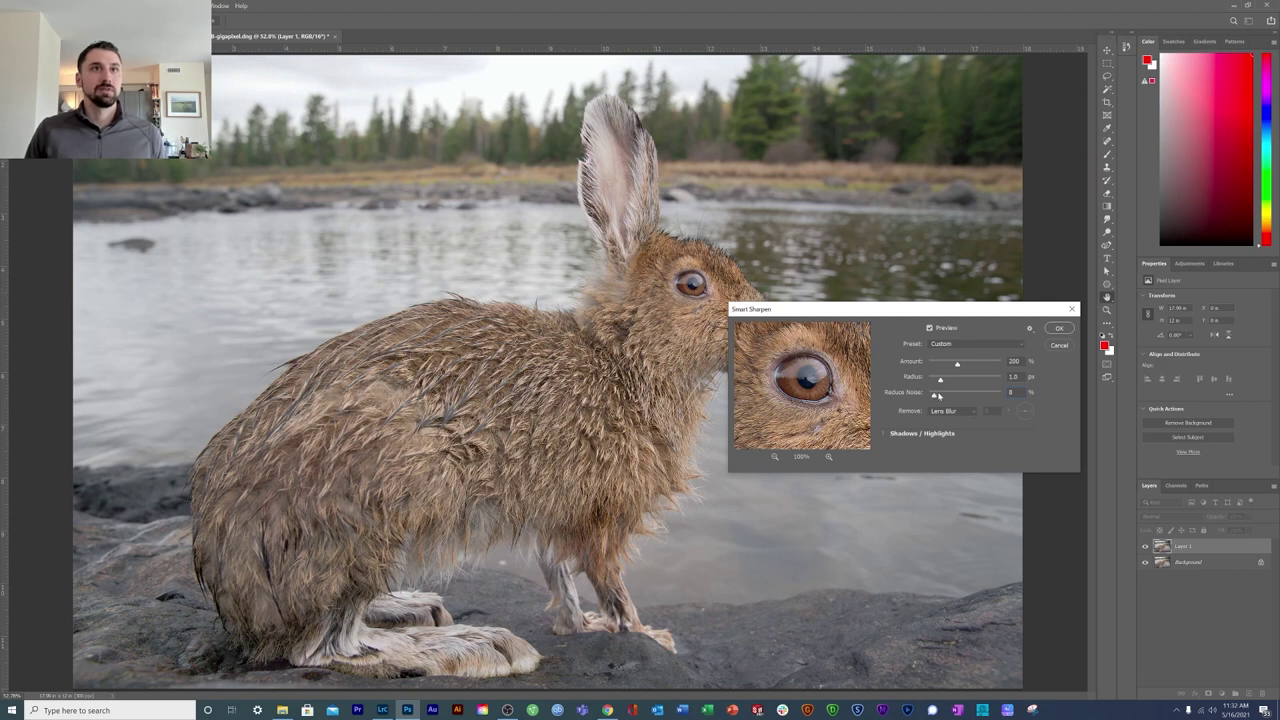
# Set Smart Sharpen to 14% noise reduction, 0.9 px radius and 72% amount, then apply.
pyautogui.moveTo(933, 397); pyautogui.dragTo(937, 380)
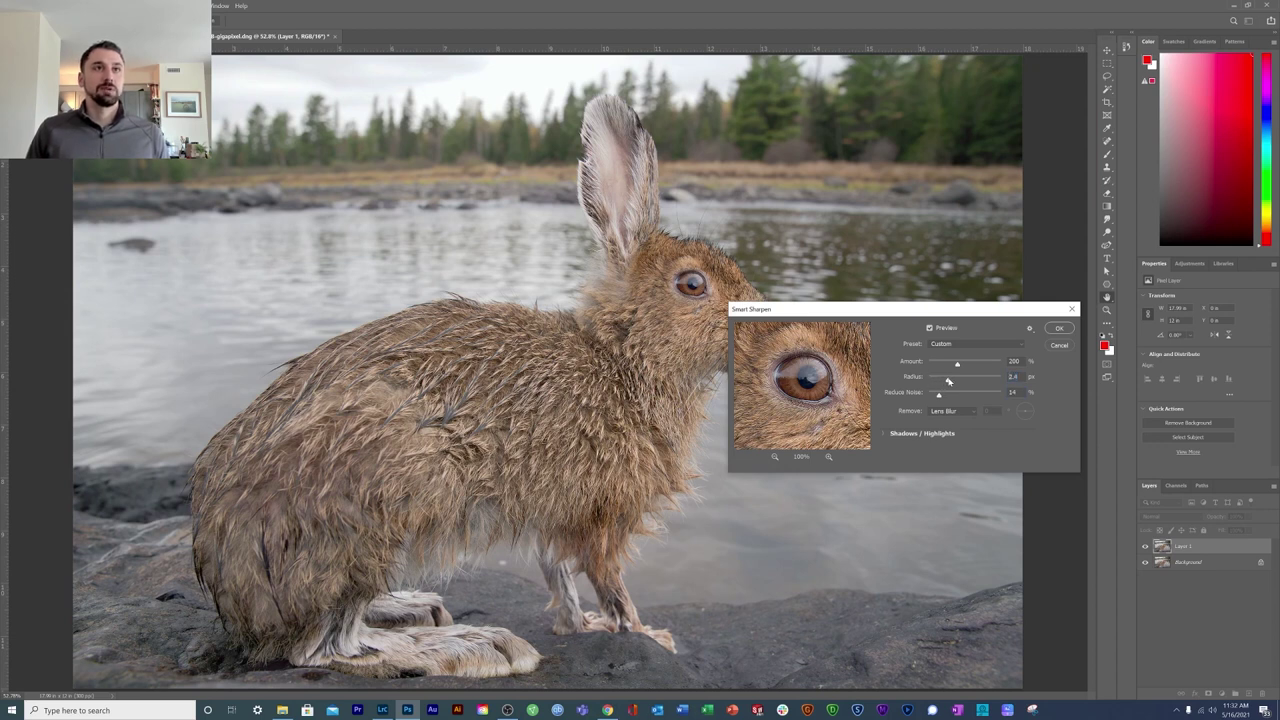
pyautogui.moveTo(949, 382); pyautogui.dragTo(1006, 393)
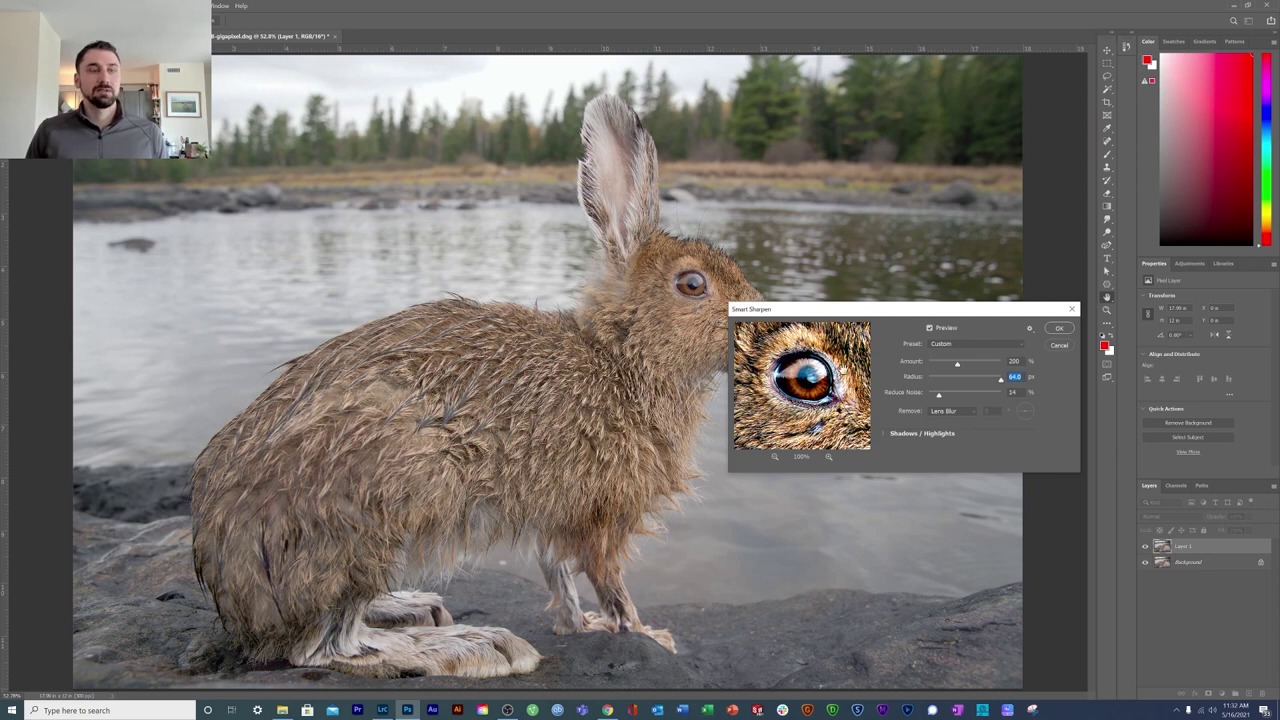
pyautogui.moveTo(1000, 381); pyautogui.dragTo(938, 391)
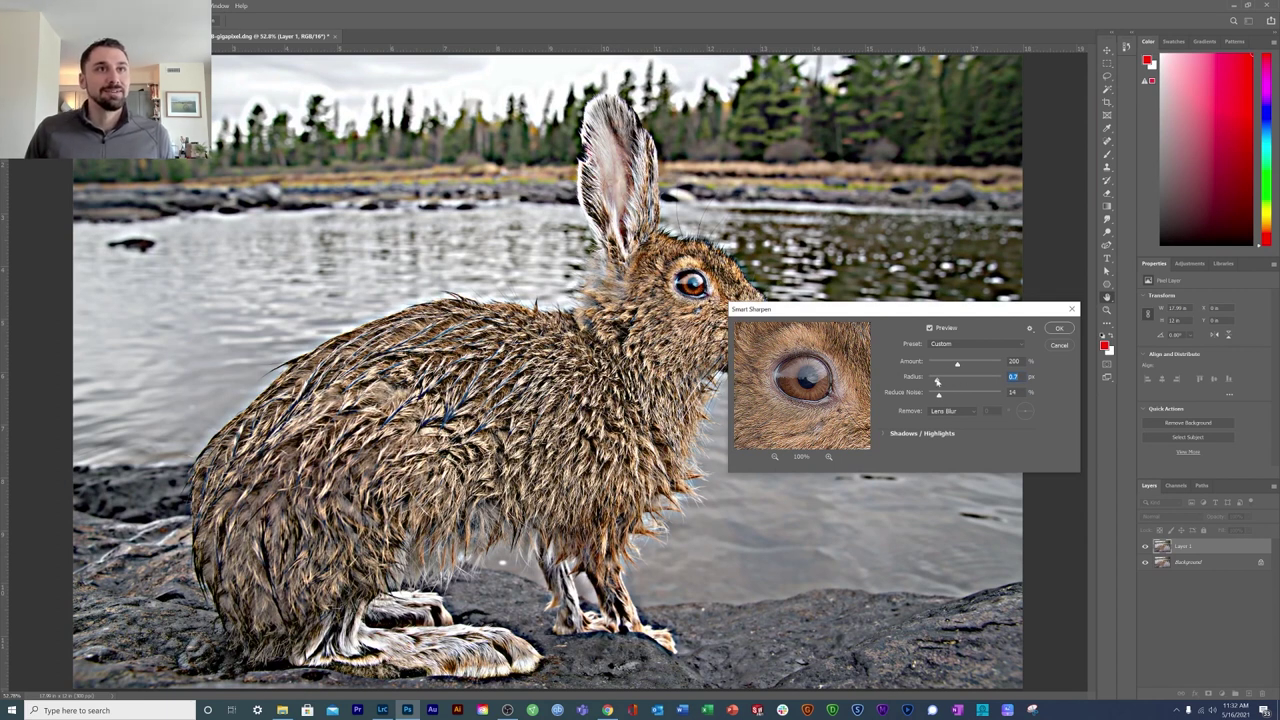
pyautogui.moveTo(937, 381); pyautogui.dragTo(936, 381)
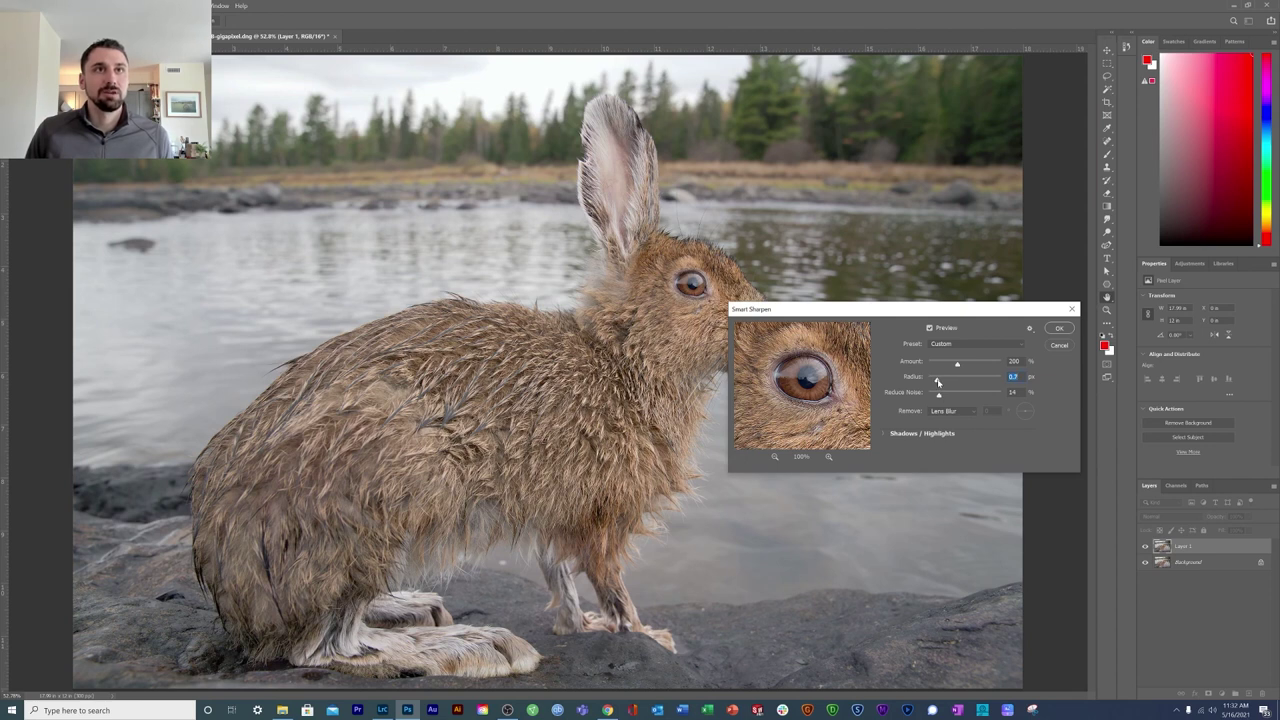
pyautogui.moveTo(937, 381); pyautogui.dragTo(937, 382)
pyautogui.press('Up')
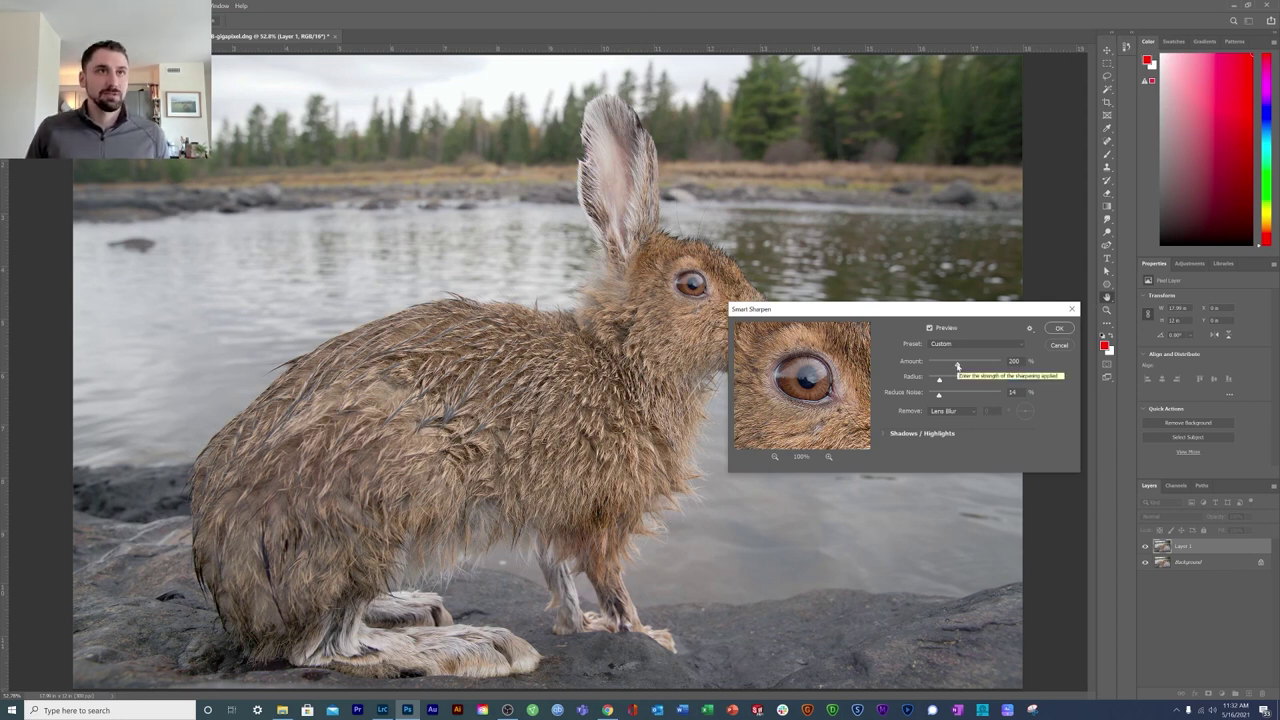
pyautogui.moveTo(957, 366); pyautogui.dragTo(943, 366)
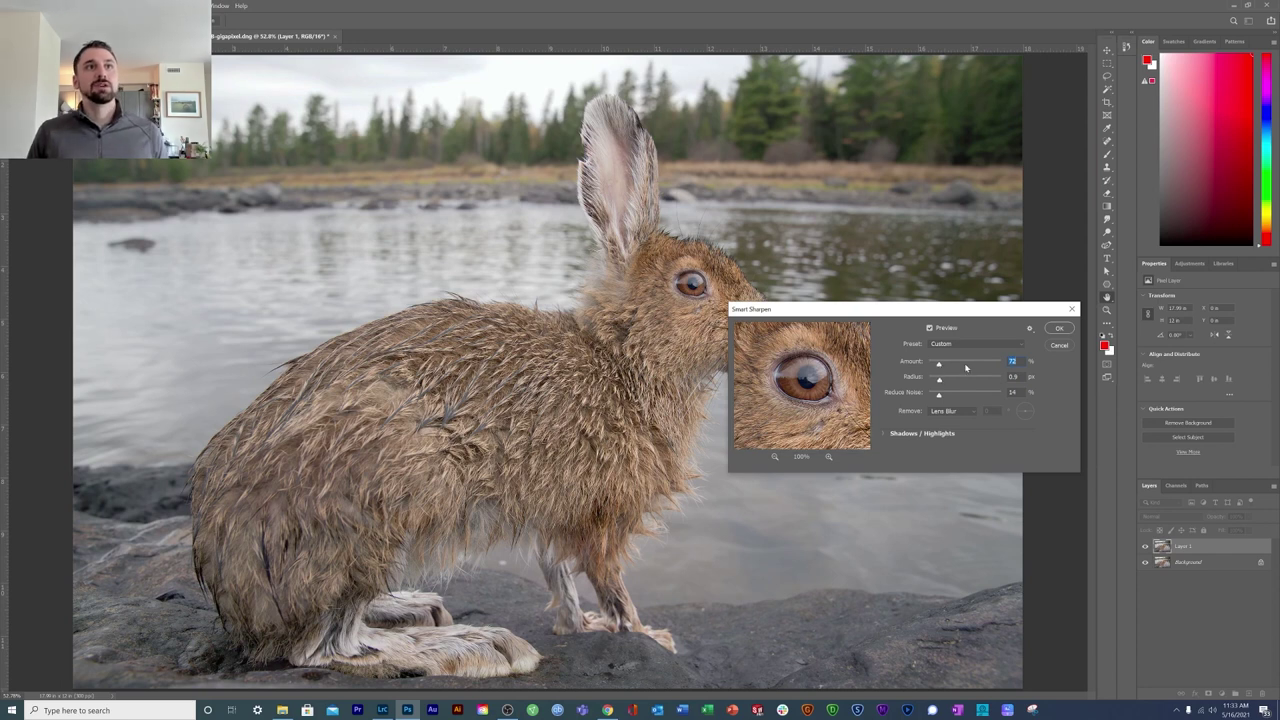
pyautogui.click(1060, 330)
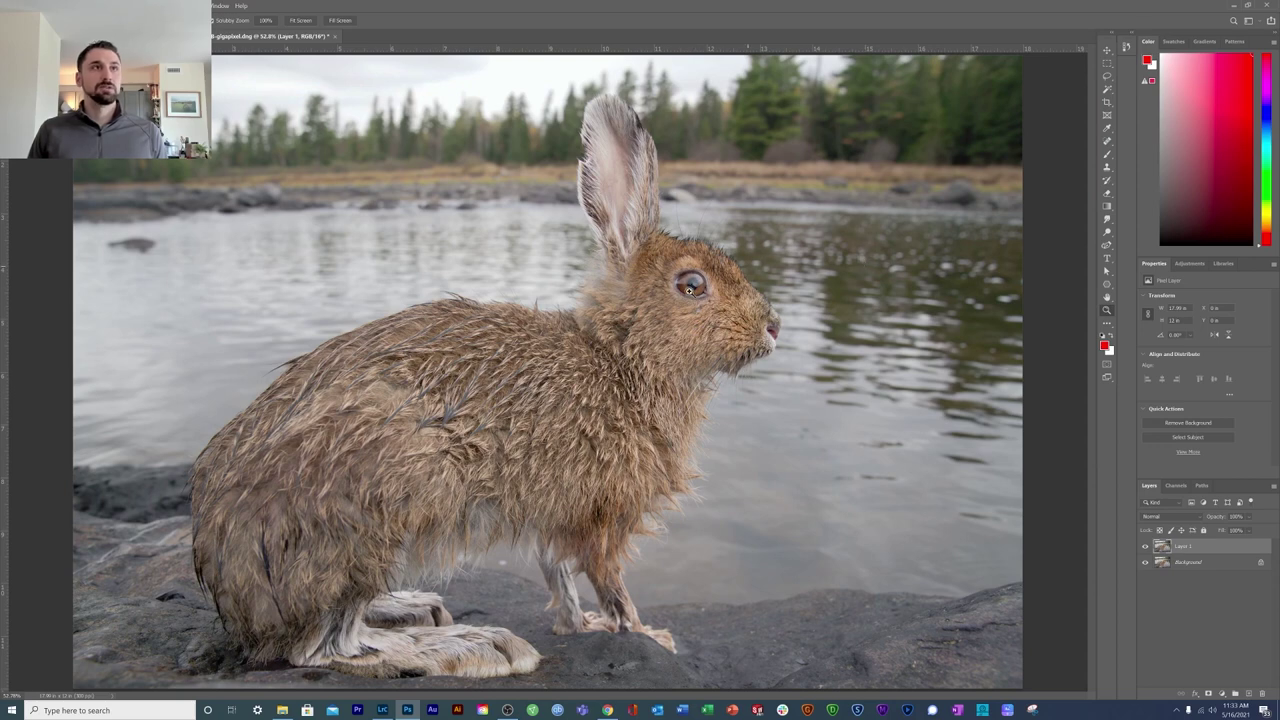
pyautogui.click(689, 290)
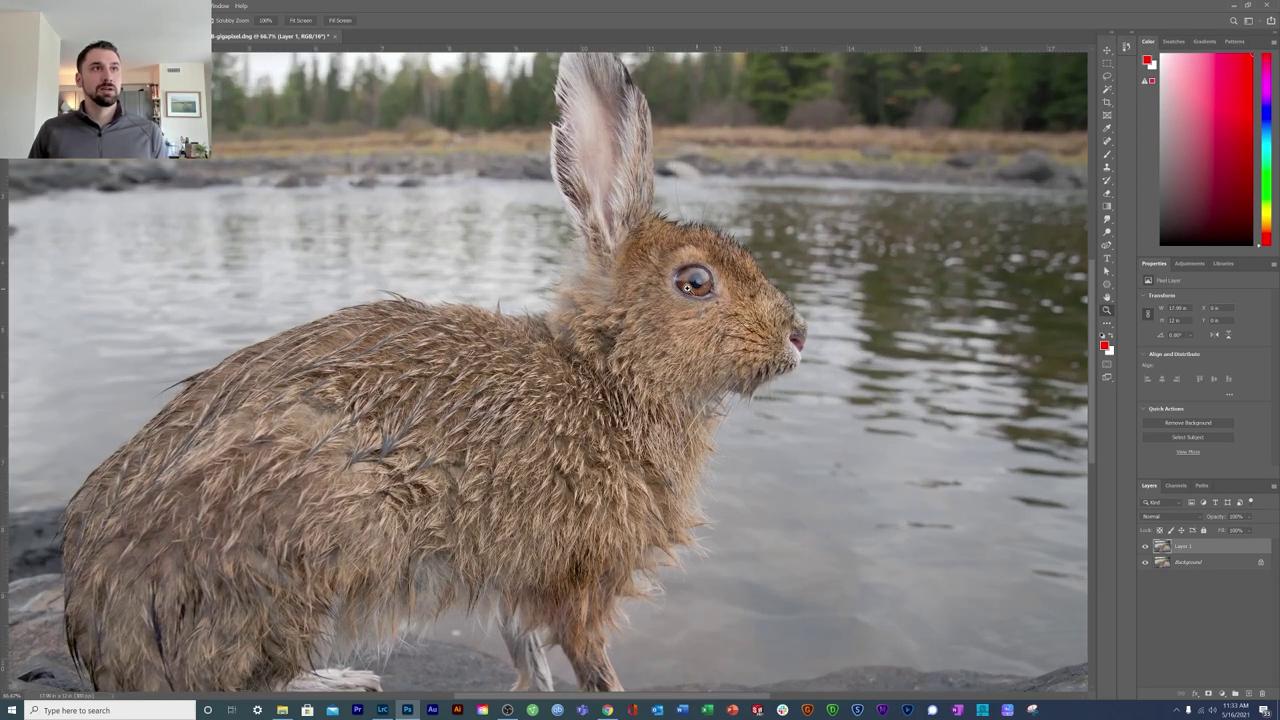
pyautogui.click(689, 290)
pyautogui.click(708, 268)
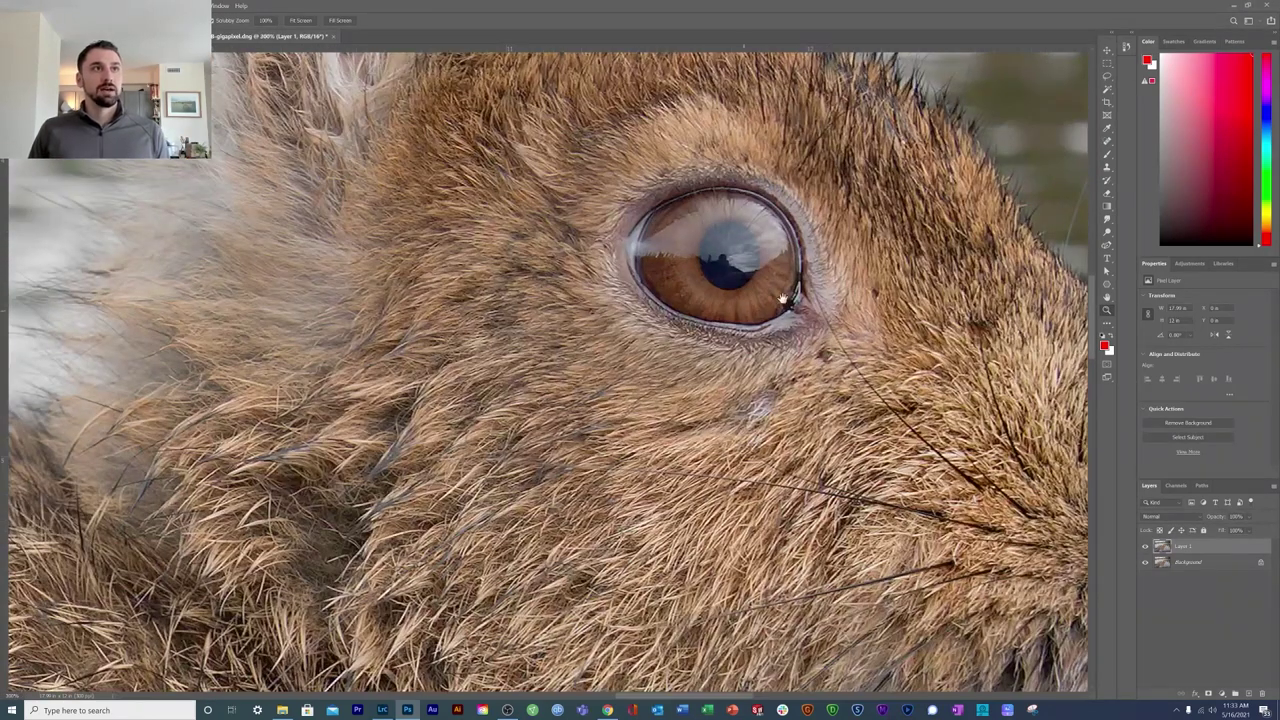
pyautogui.moveTo(784, 298); pyautogui.dragTo(659, 420)
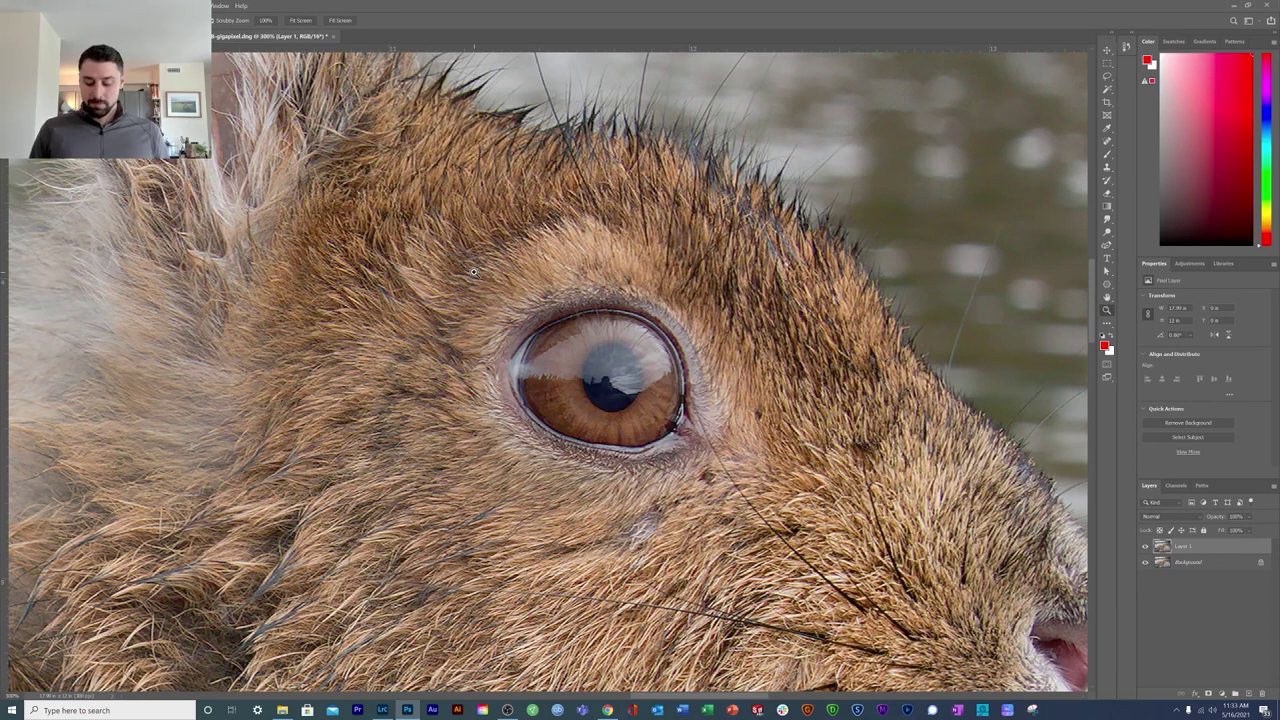
pyautogui.hotkey('ctrl', '0')
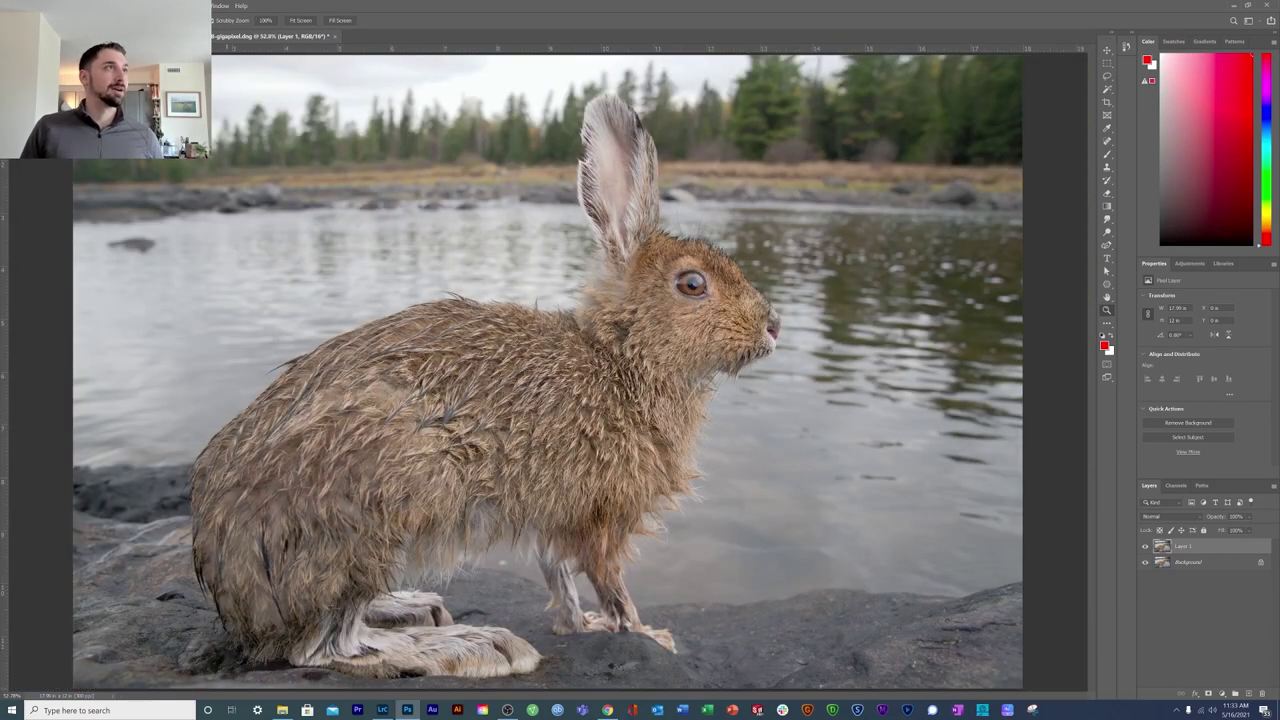
# Open Photoshop's Print Settings, collapse the Printing Marks section, and bring up the printer's settings.
pyautogui.click(16, 6)
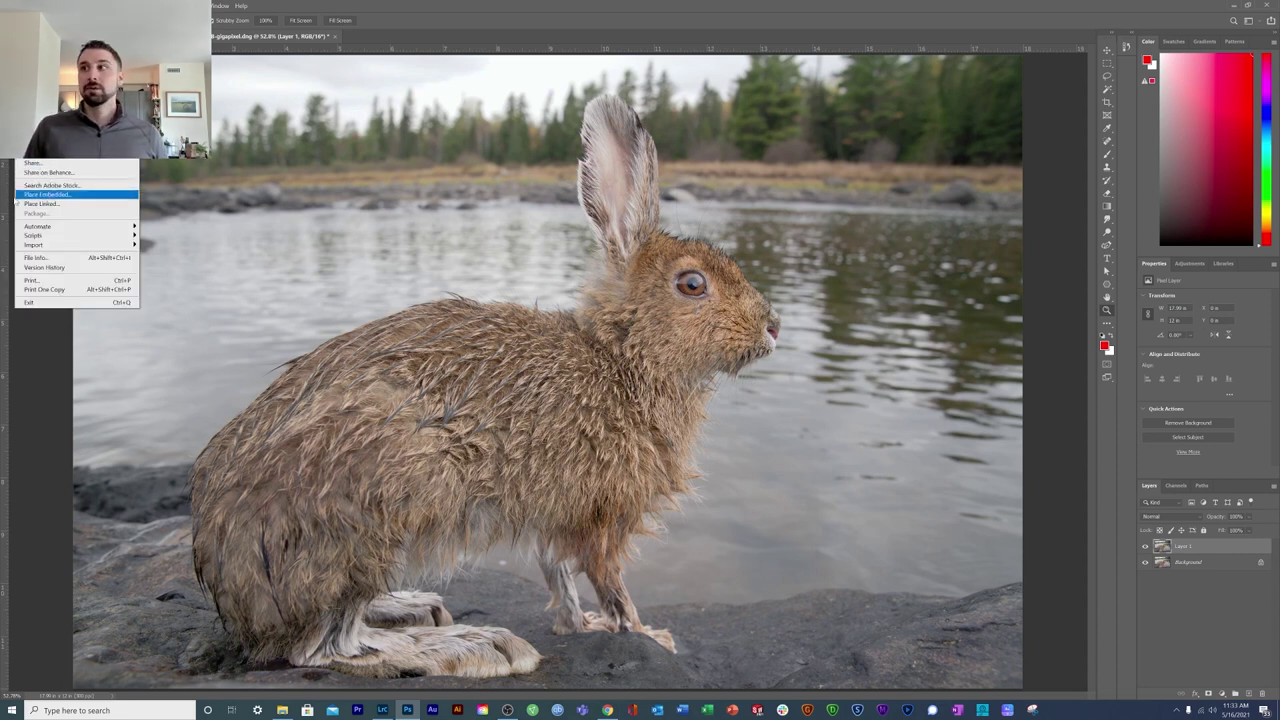
pyautogui.click(55, 280)
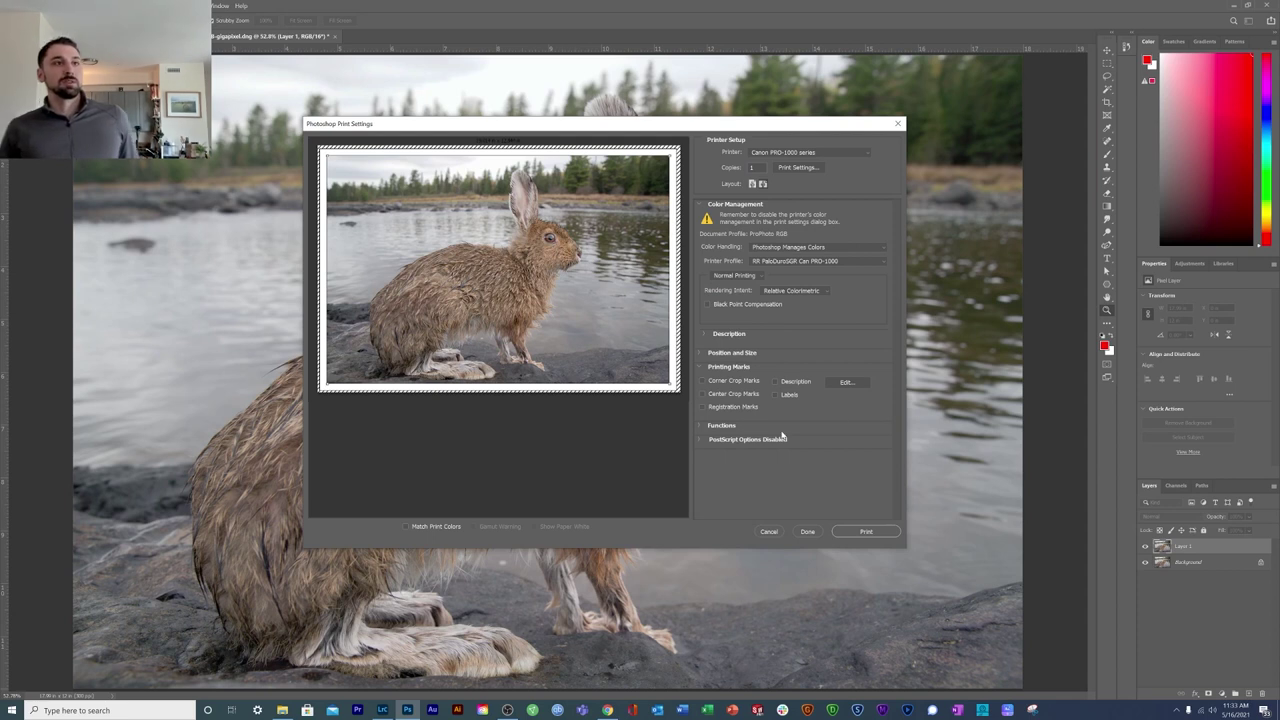
pyautogui.click(699, 367)
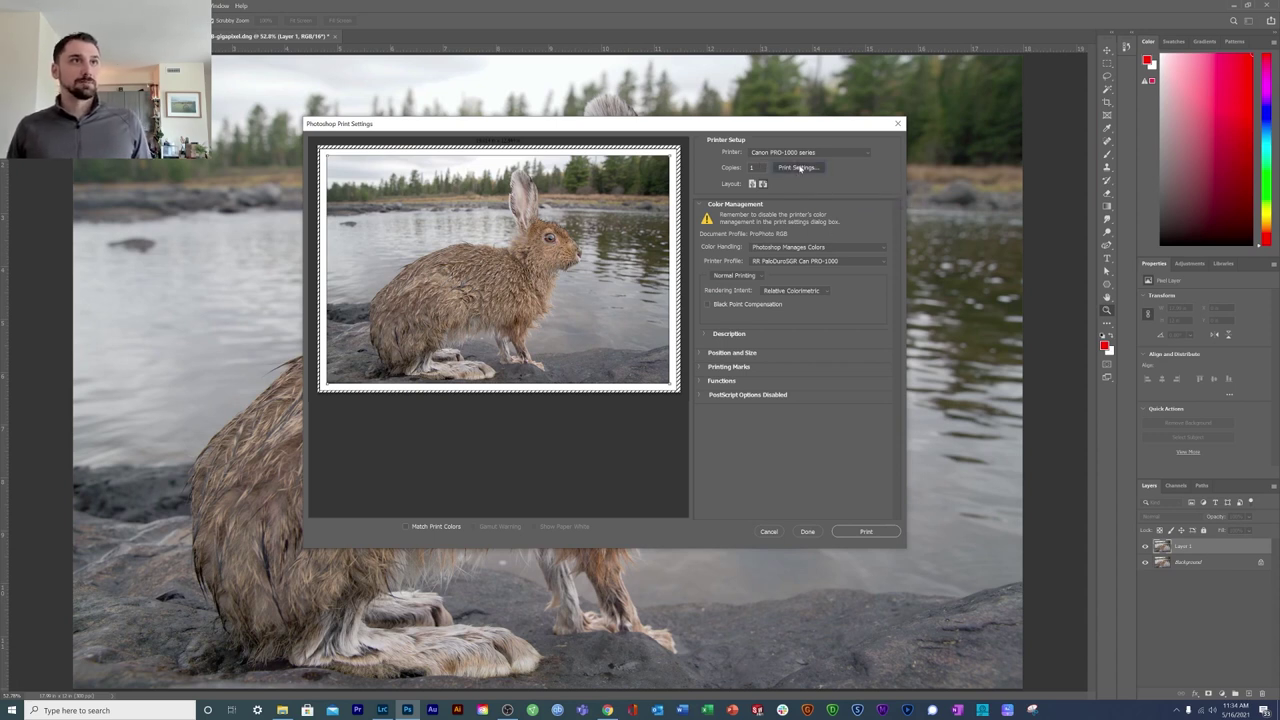
pyautogui.click(799, 168)
# Confirm Palo Duro Softgloss Rag media and A3+ 13x19 paper size in the PRO-1000 driver.
pyautogui.moveTo(534, 142); pyautogui.dragTo(824, 217)
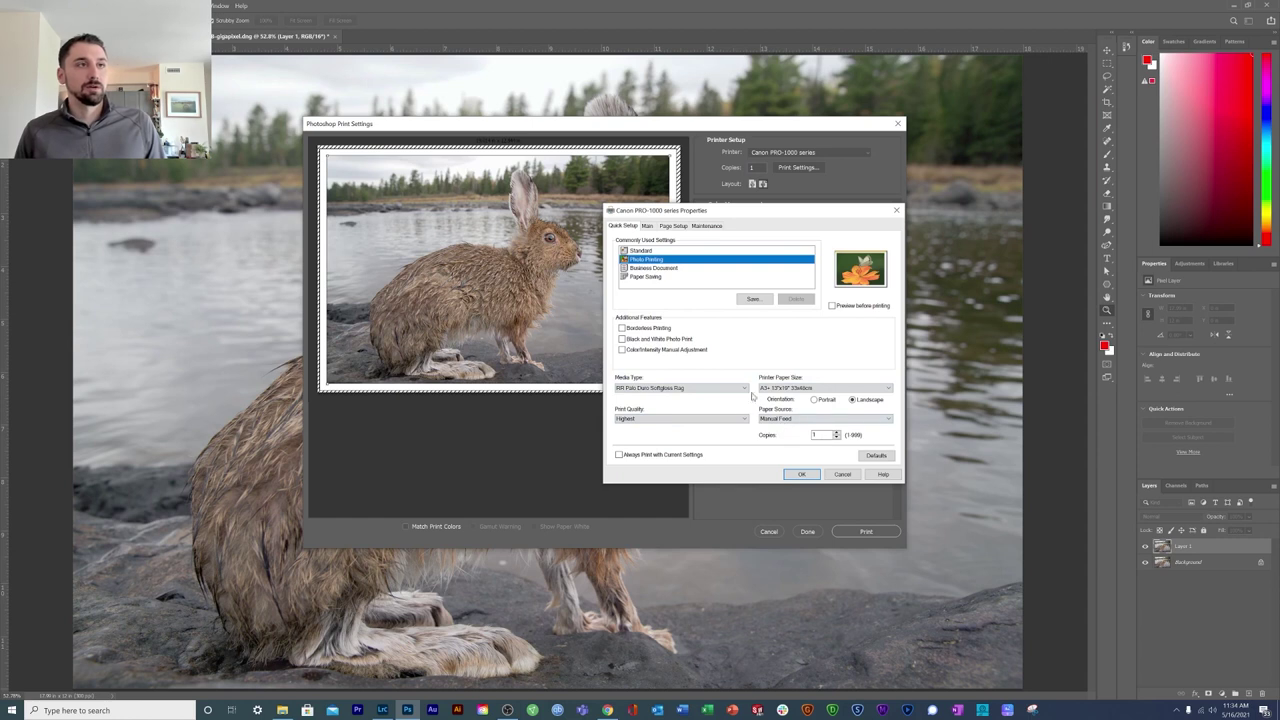
pyautogui.click(734, 390)
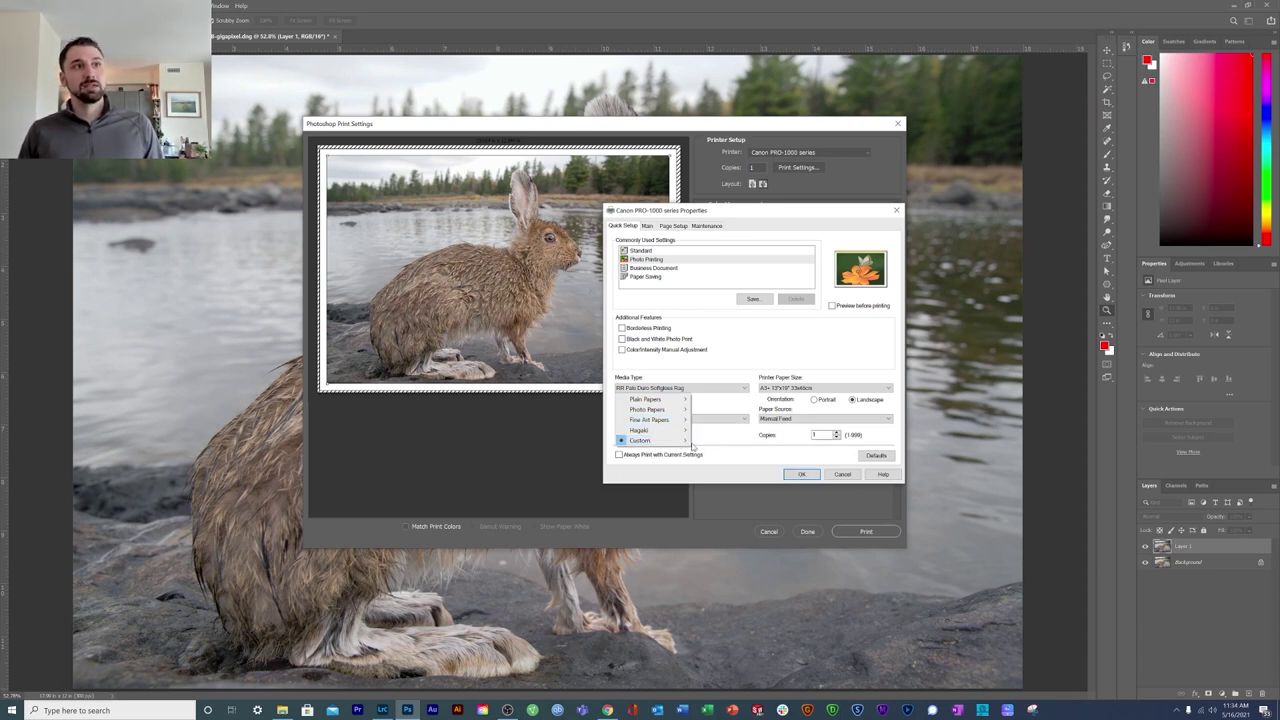
pyautogui.moveTo(650, 440)
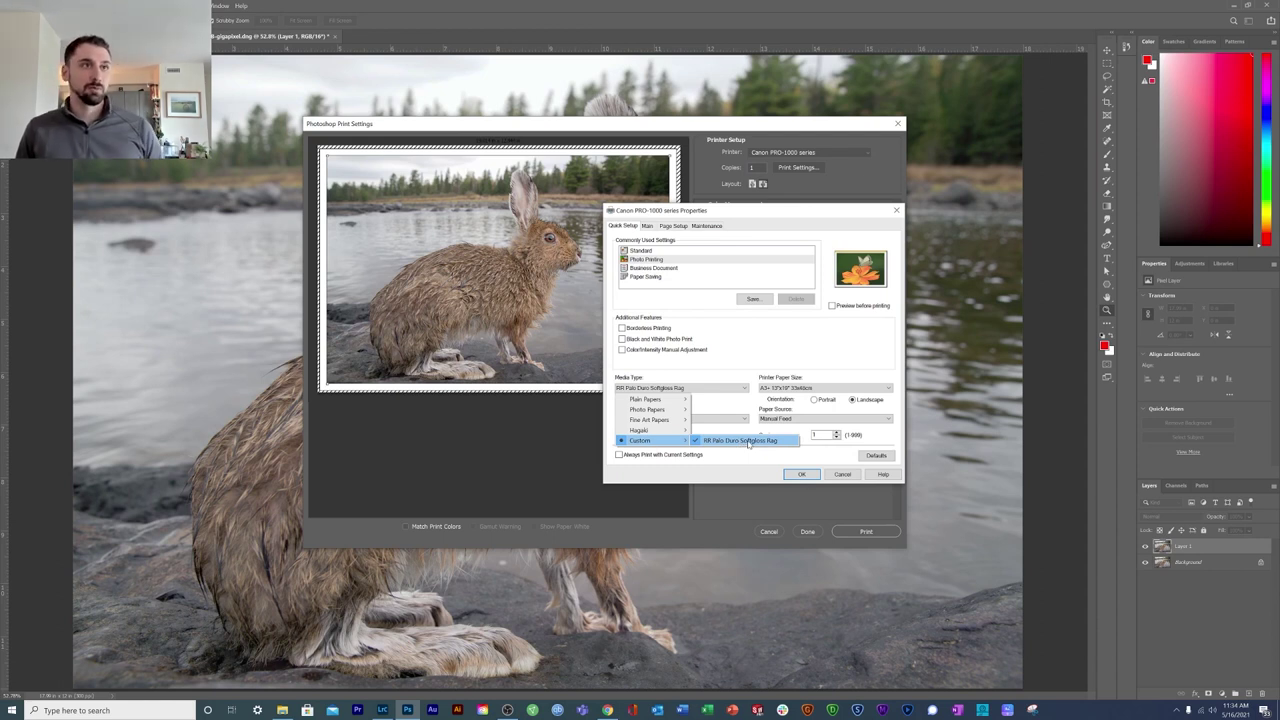
pyautogui.click(748, 441)
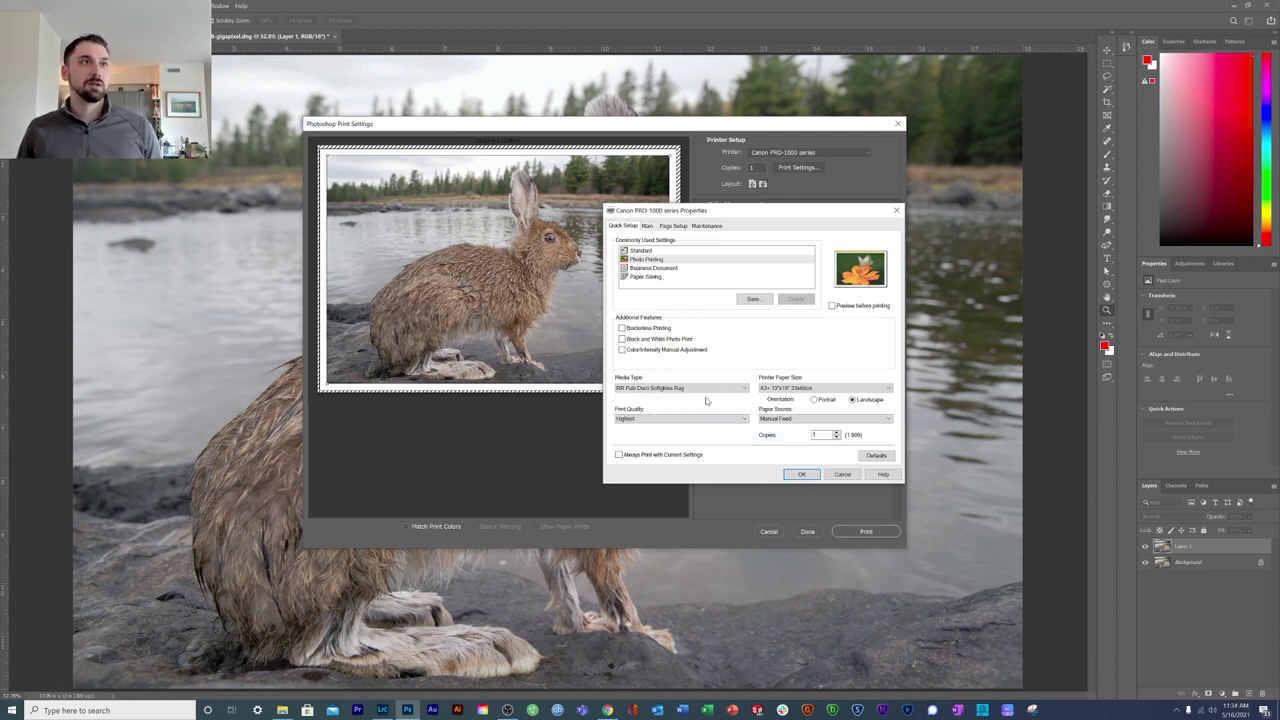
pyautogui.click(889, 388)
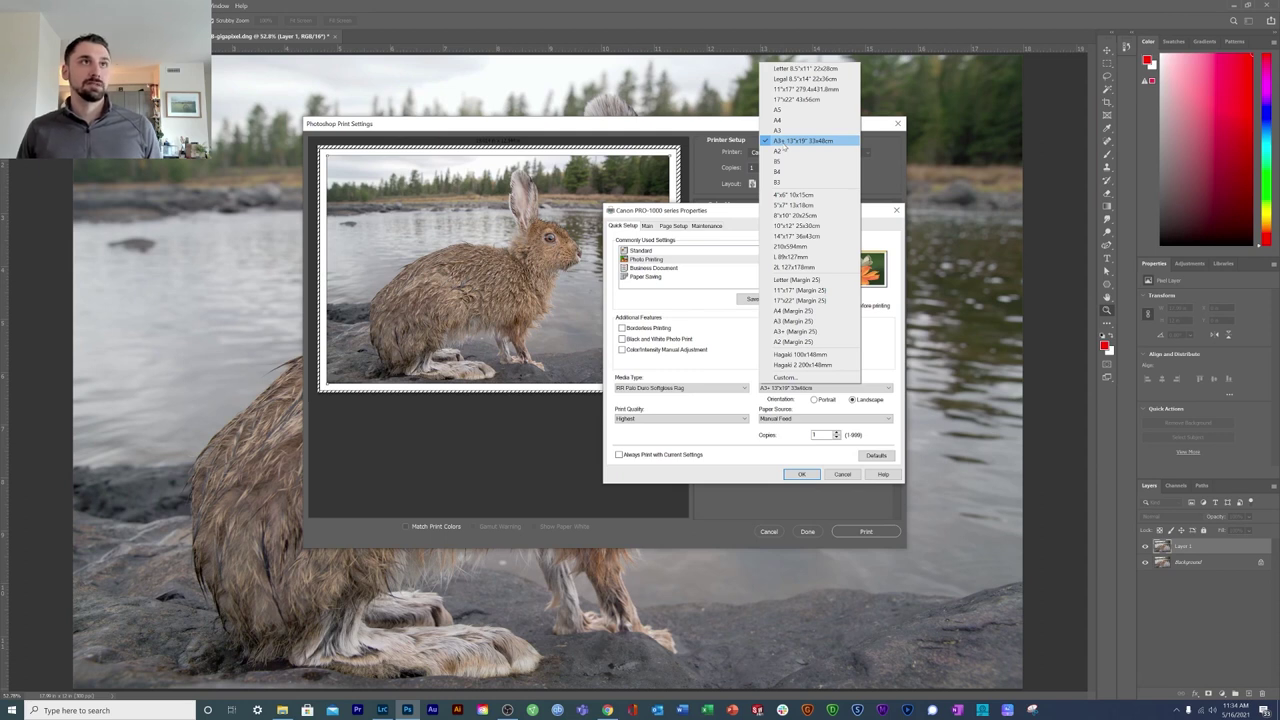
pyautogui.click(779, 141)
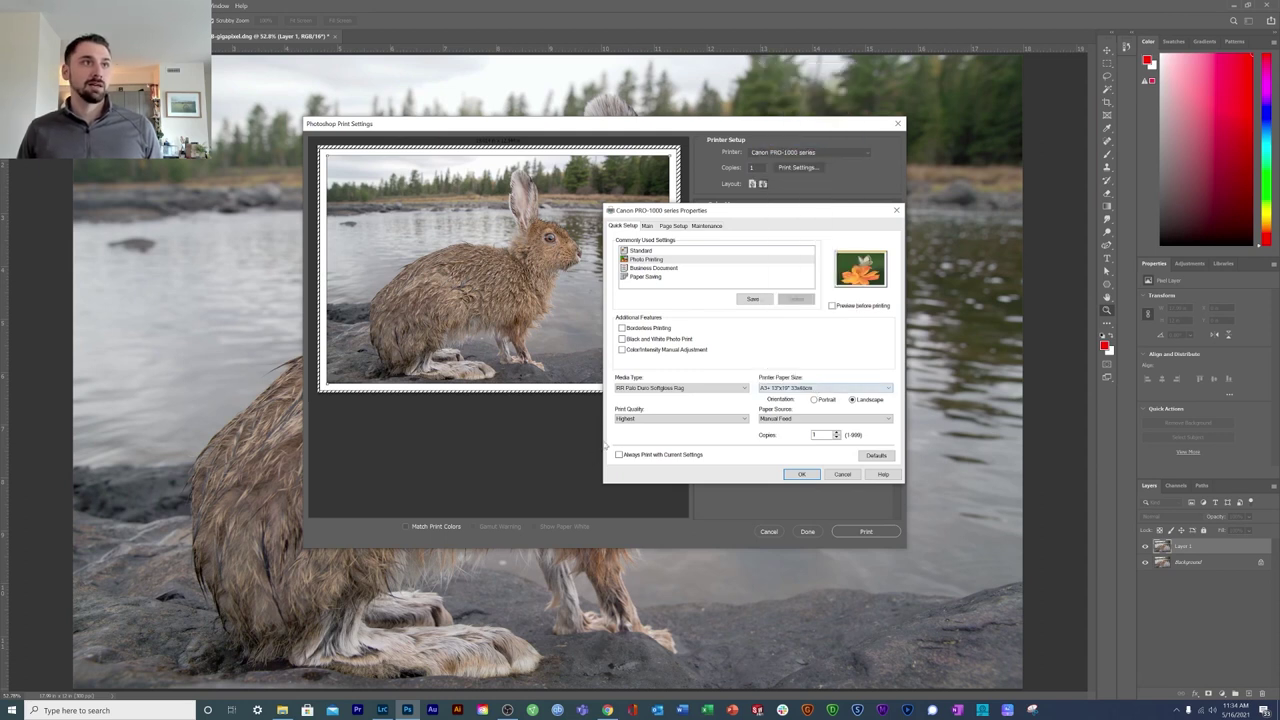
# Keep Highest print quality and Manual Feed as the paper source.
pyautogui.click(649, 420)
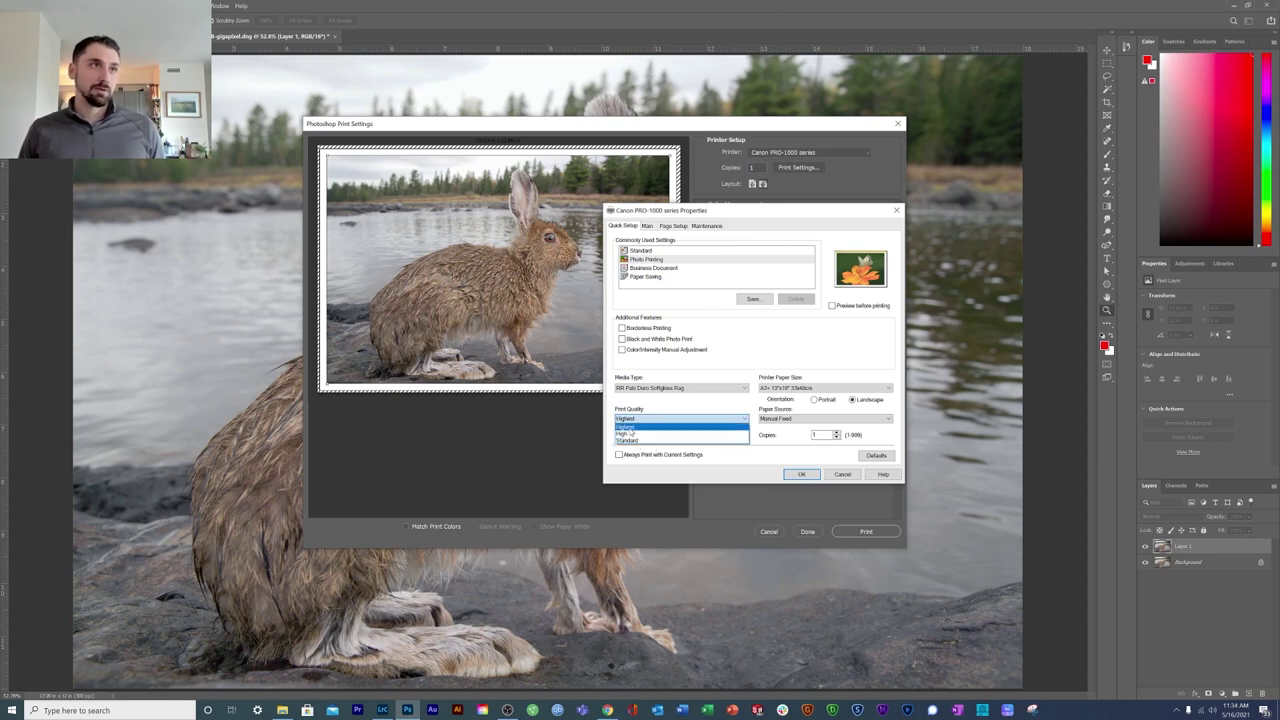
pyautogui.click(630, 427)
pyautogui.click(838, 421)
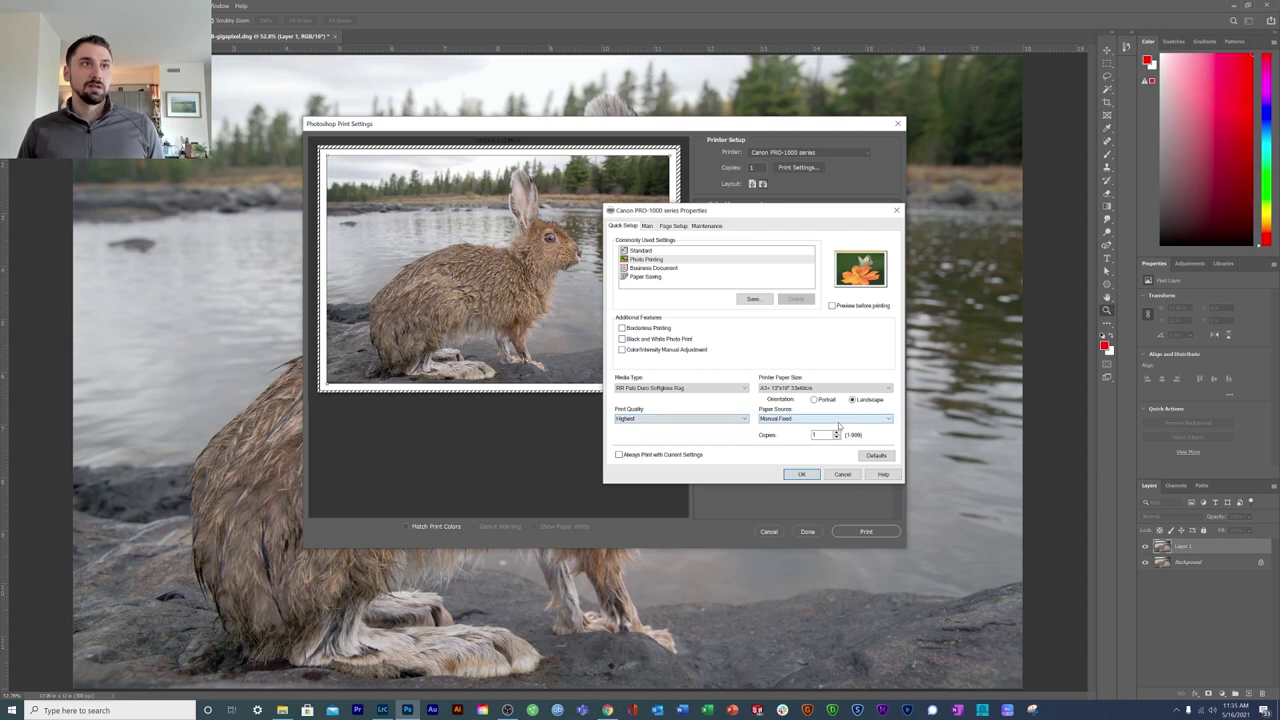
pyautogui.click(840, 421)
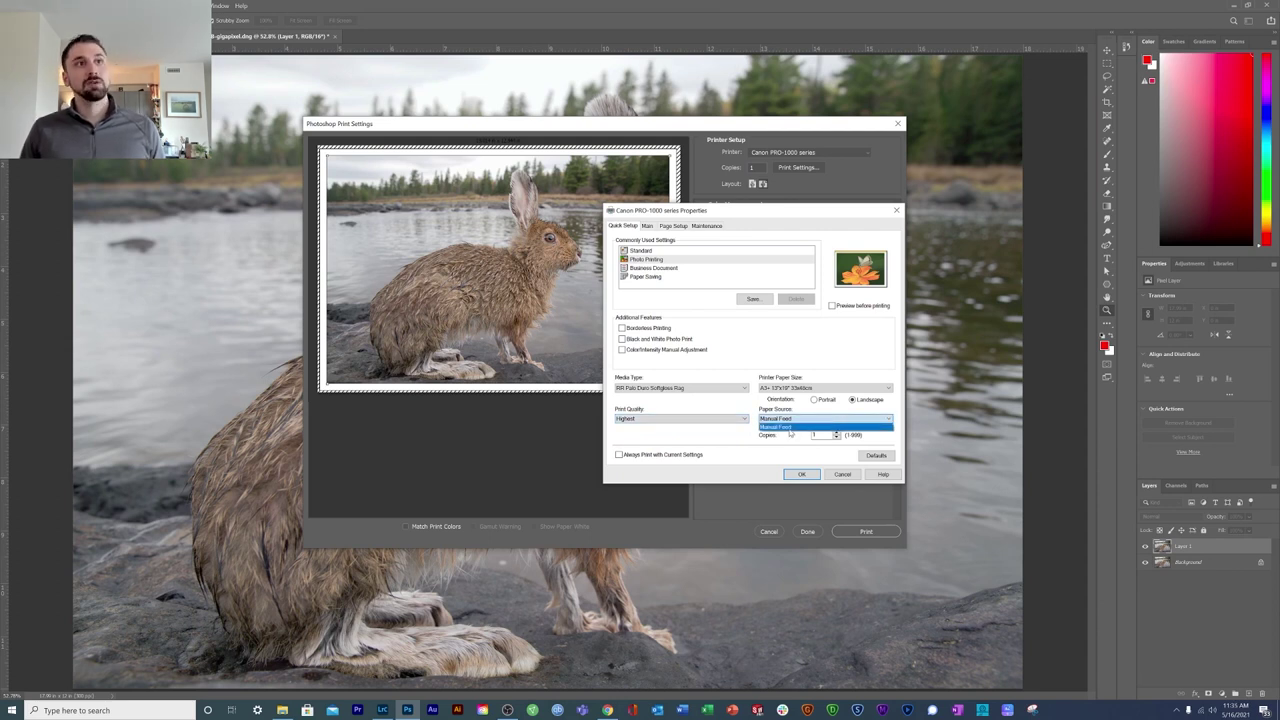
pyautogui.click(789, 429)
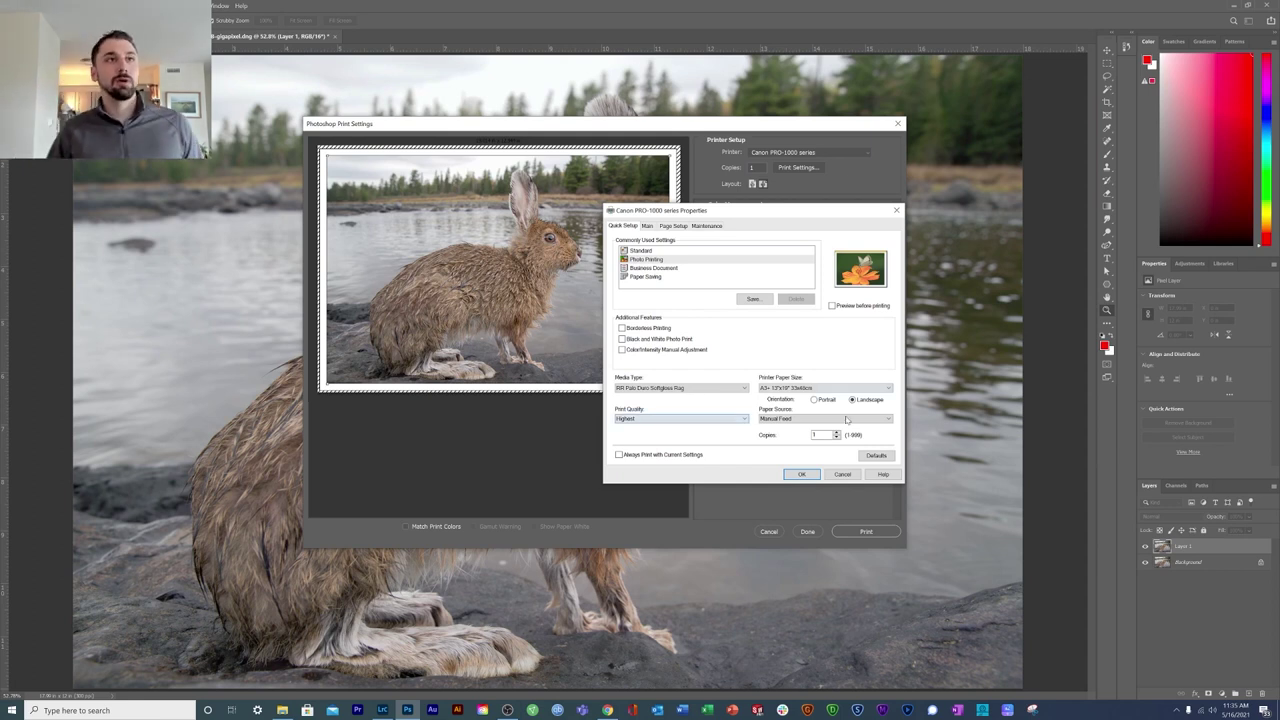
pyautogui.click(800, 475)
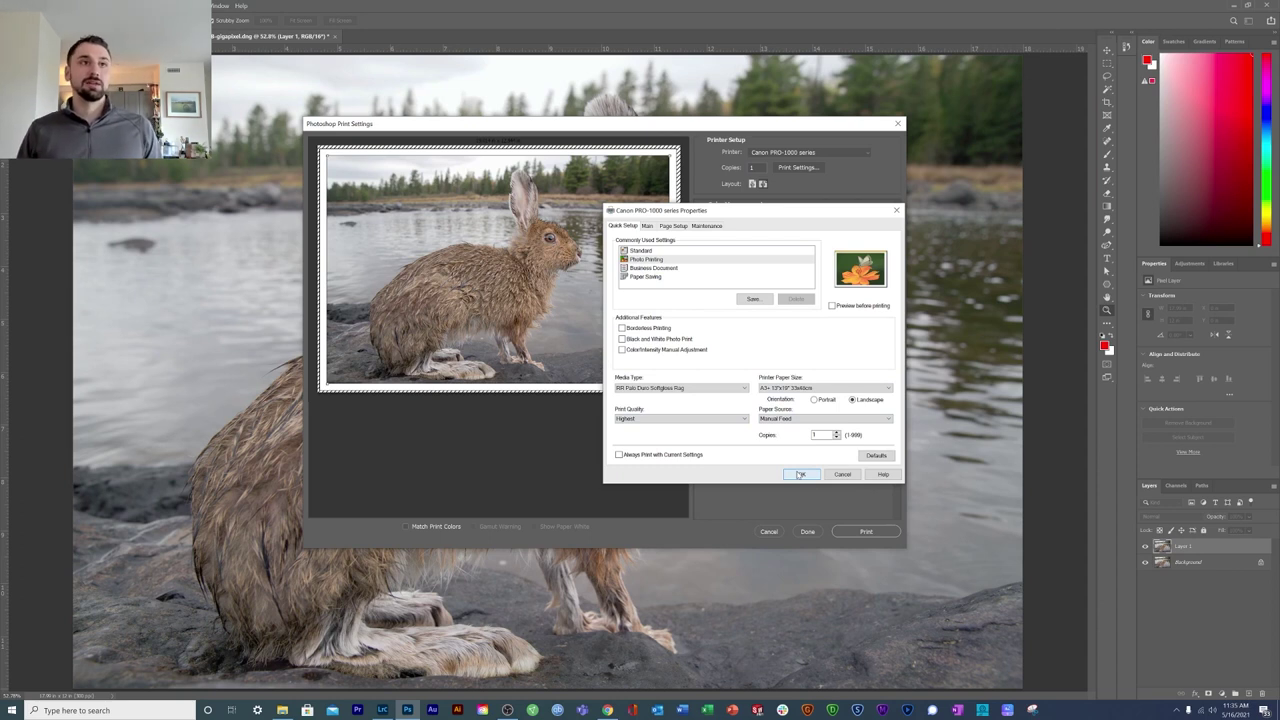
pyautogui.click(801, 474)
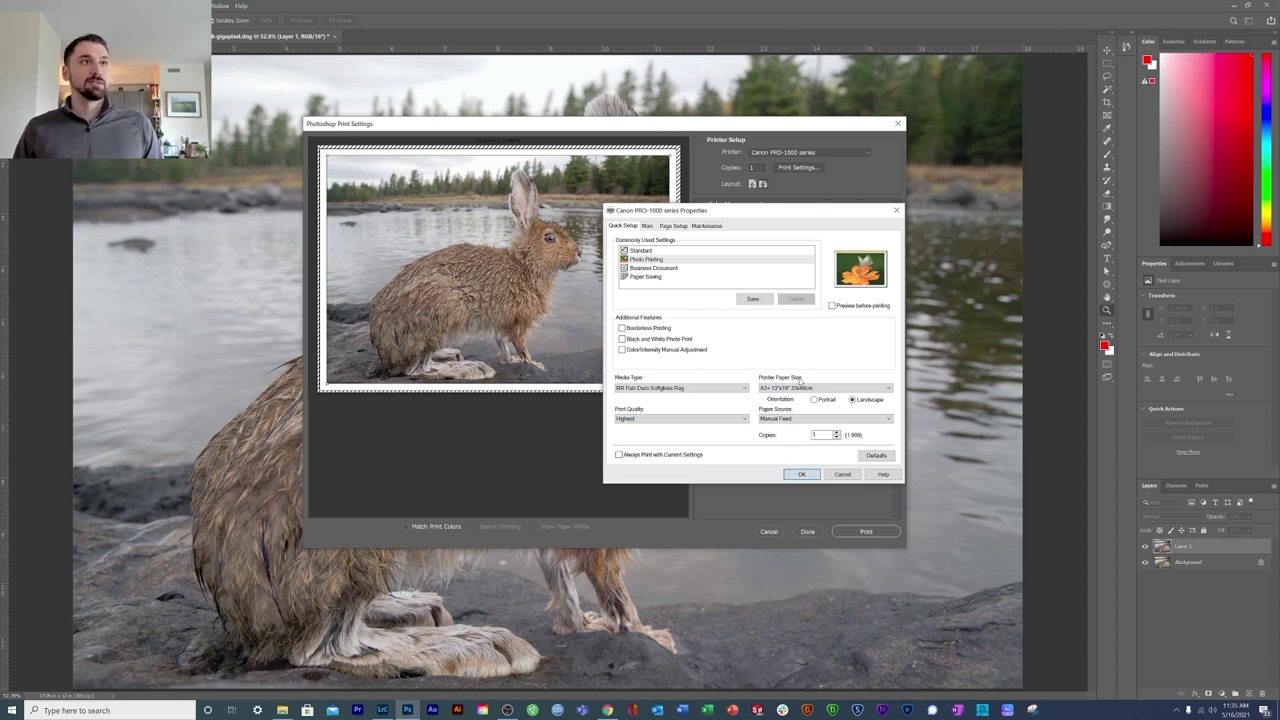
# Set the Advanced Settings print head height to Avoid Paper Abrasion.
pyautogui.click(647, 226)
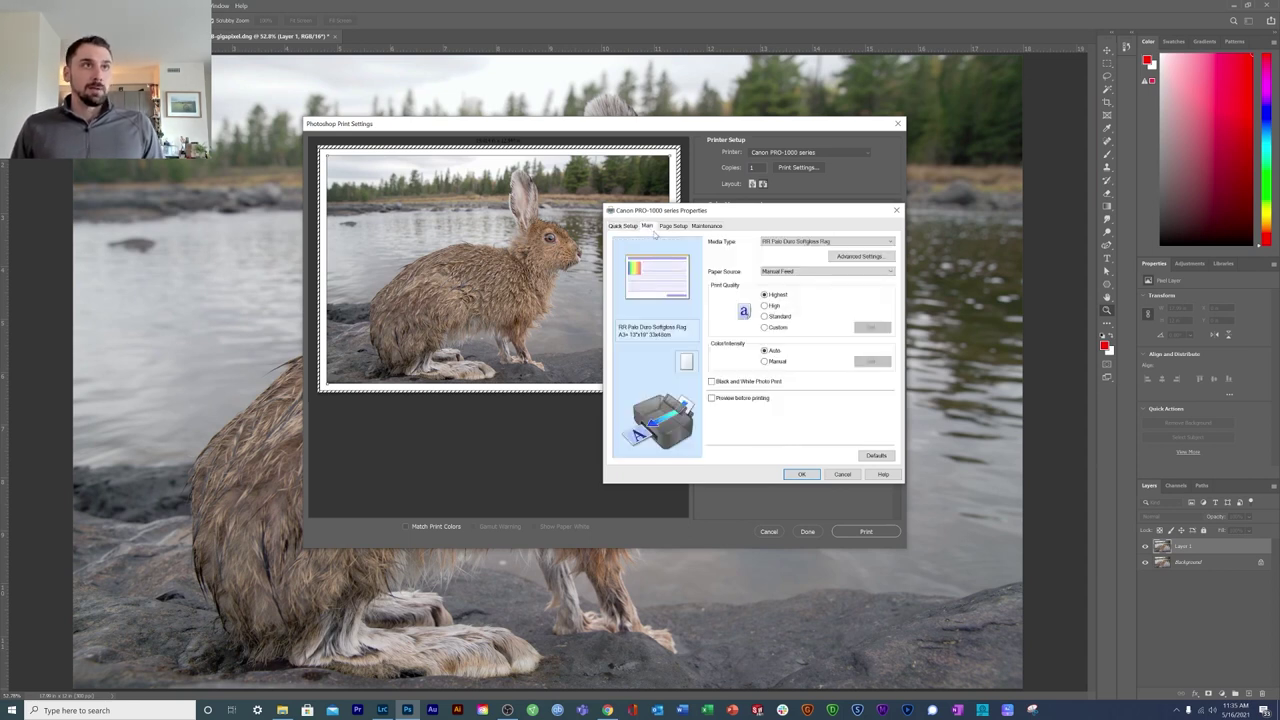
pyautogui.click(858, 257)
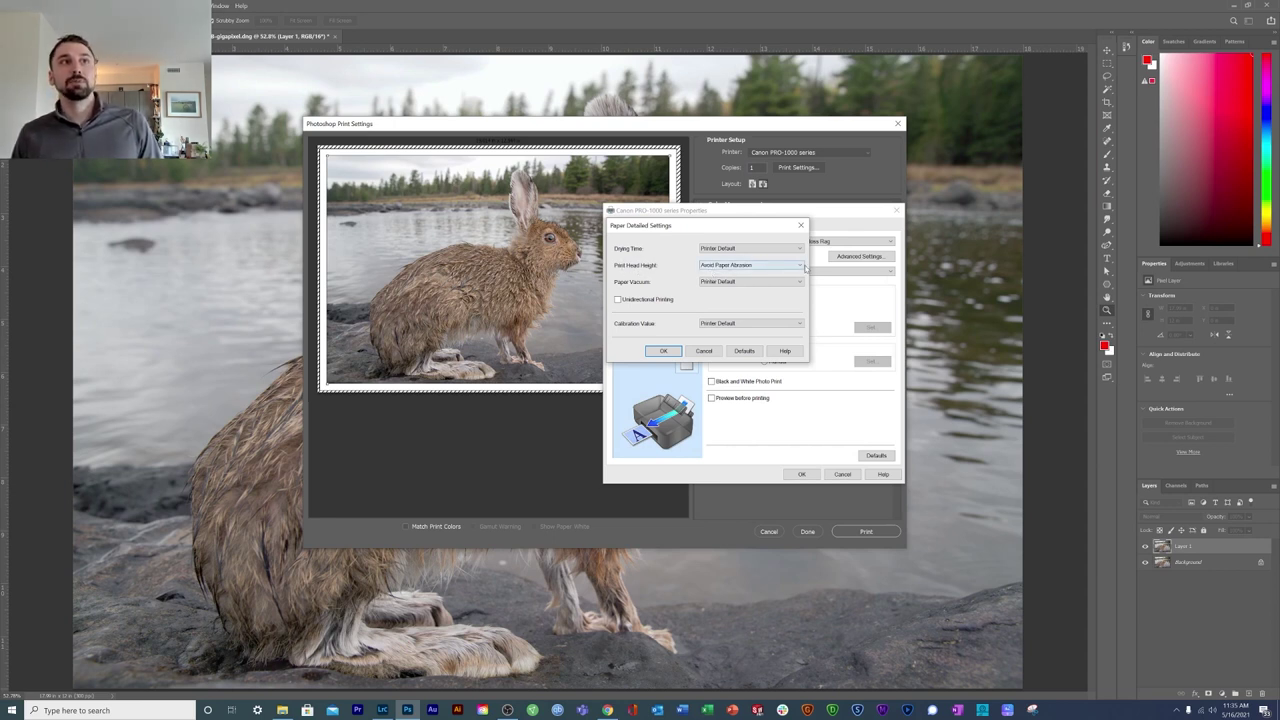
pyautogui.click(799, 267)
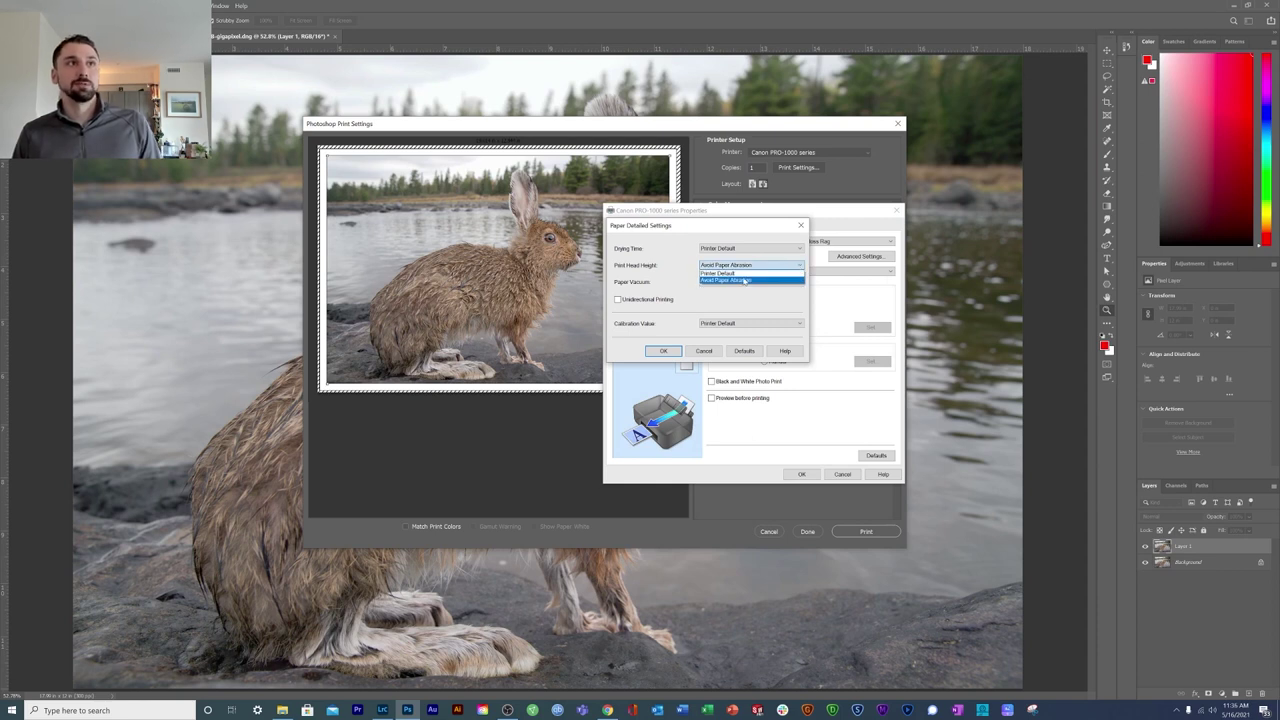
pyautogui.click(725, 273)
pyautogui.click(765, 265)
pyautogui.click(767, 281)
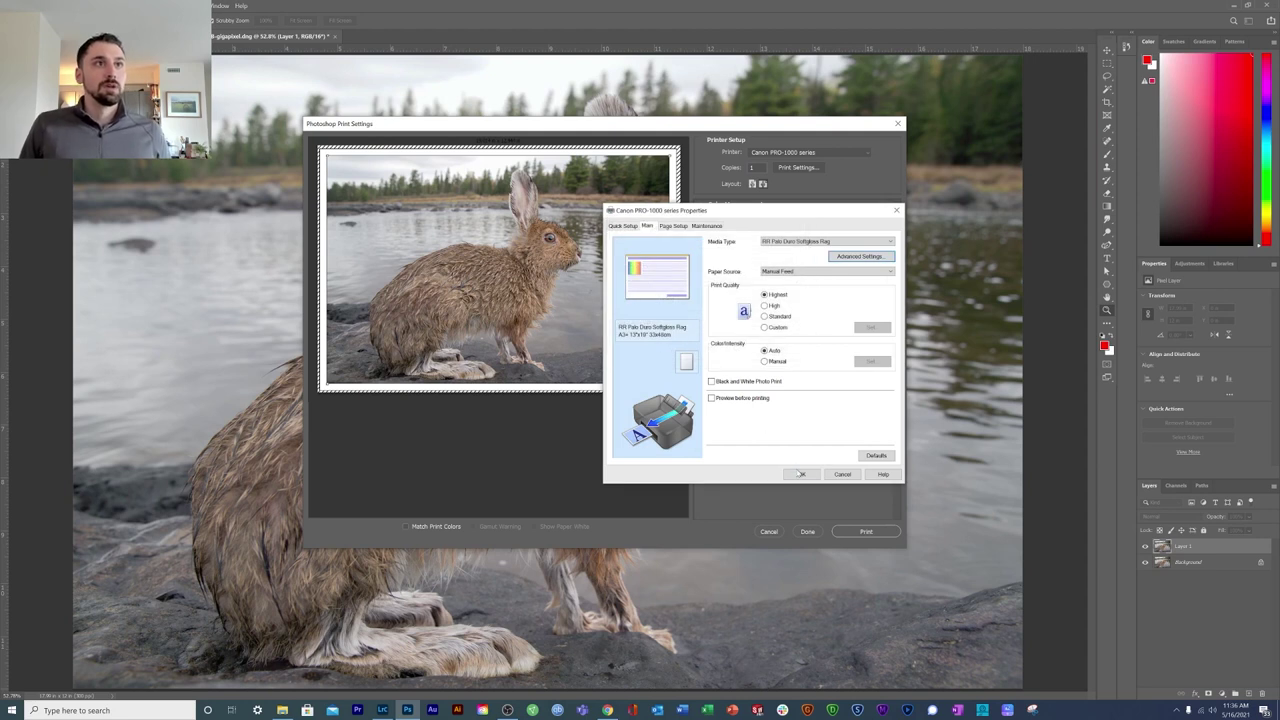
# Accept the Canon properties and keep Relative Colorimetric as the rendering intent.
pyautogui.click(802, 475)
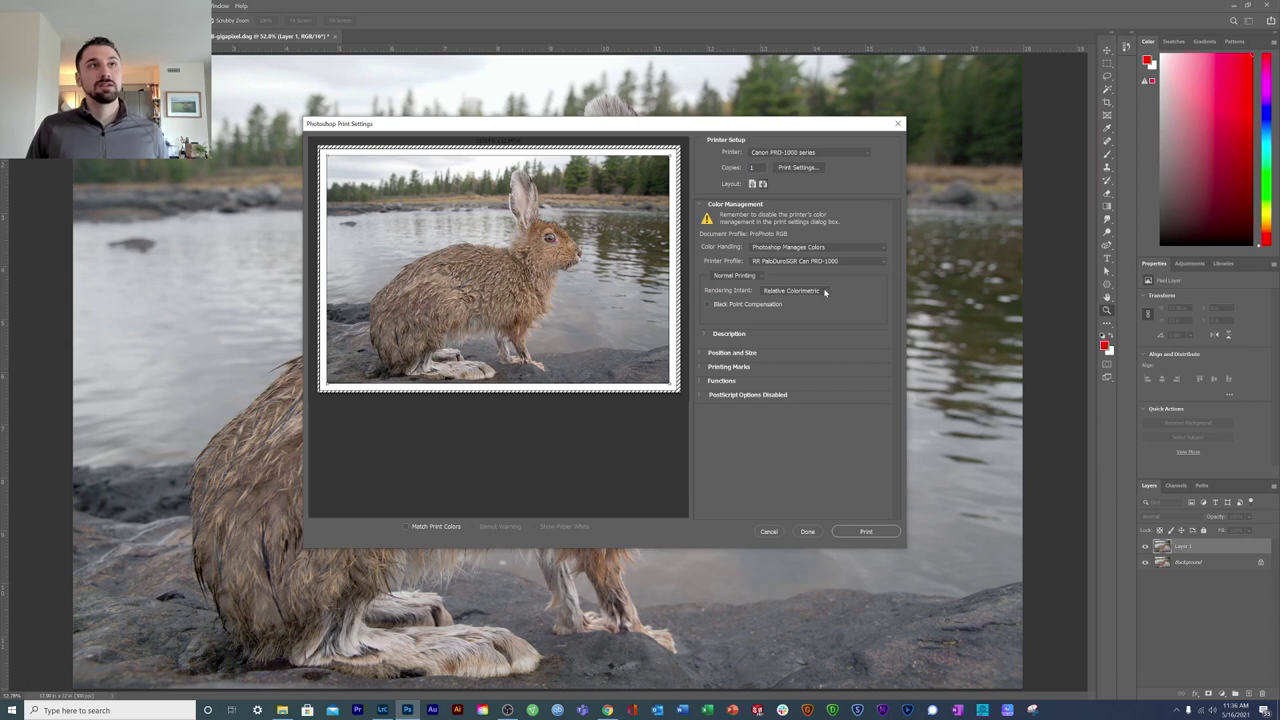
pyautogui.click(825, 291)
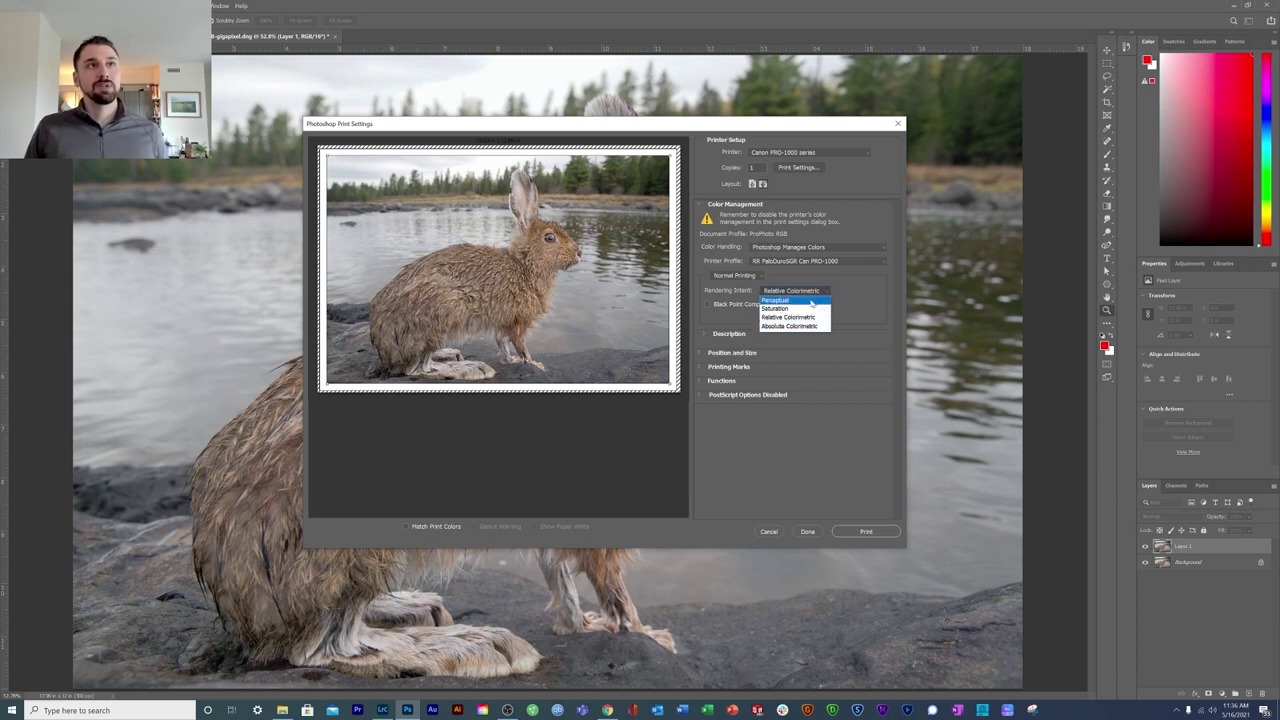
pyautogui.click(861, 311)
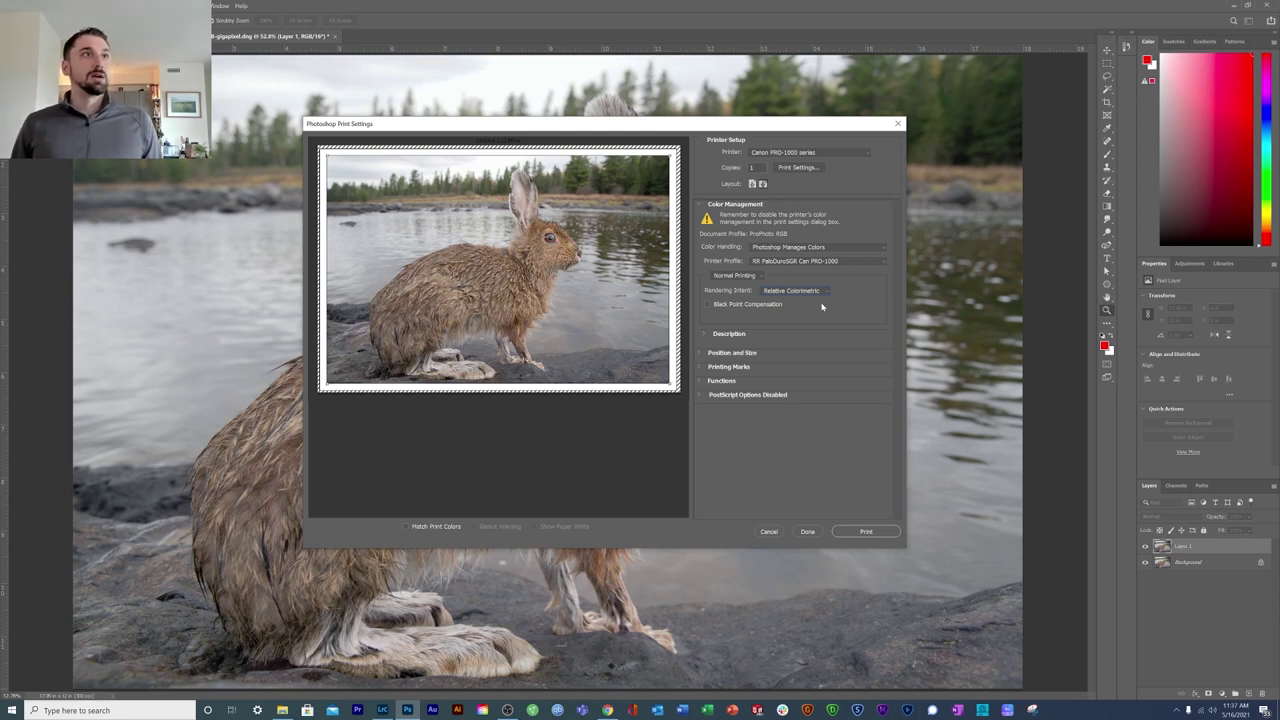
pyautogui.moveTo(642, 127); pyautogui.dragTo(636, 135)
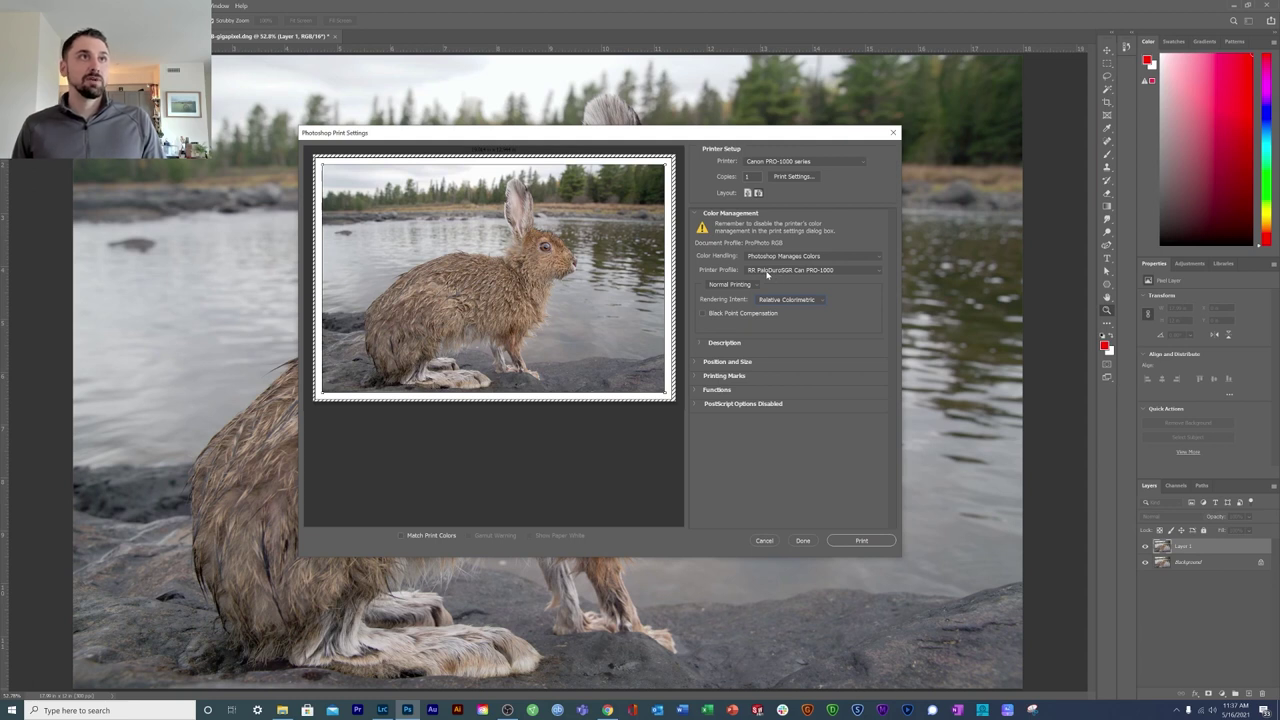
# Keep the RR PaloDuroSGR Can PRO-1000 printer profile and print the hare photo.
pyautogui.click(878, 273)
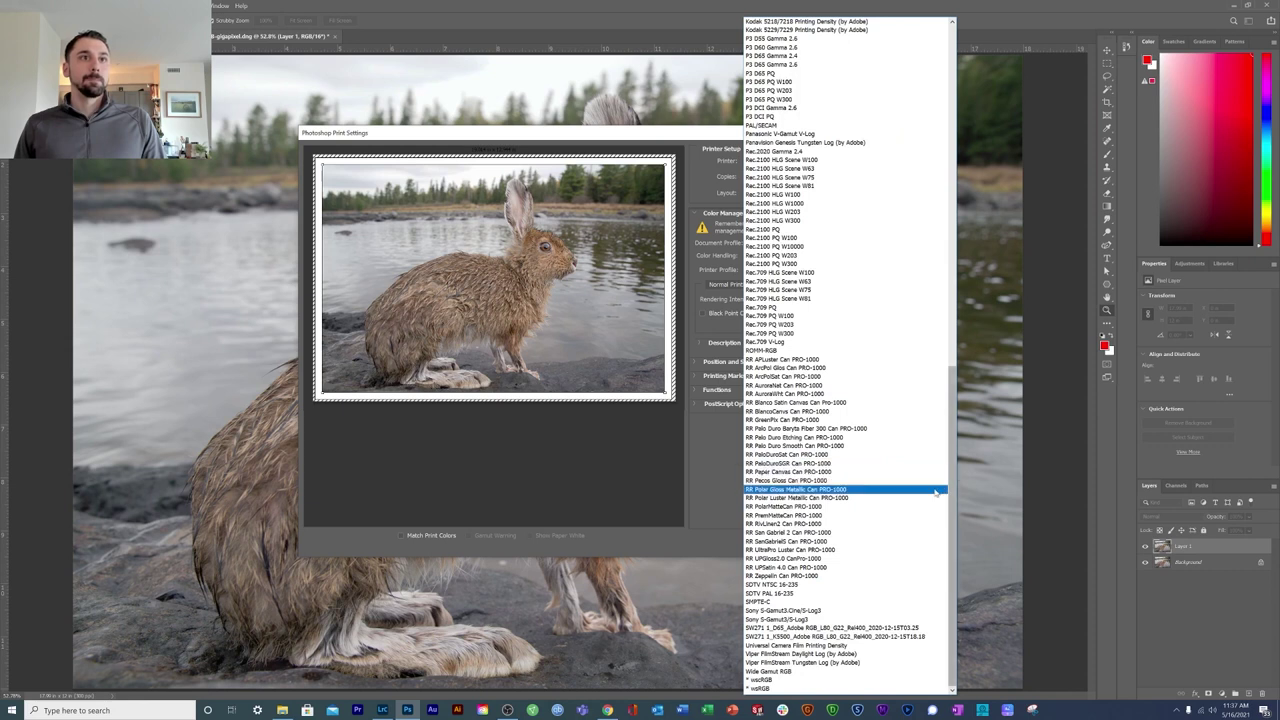
pyautogui.moveTo(953, 555)
pyautogui.mouseDown()
pyautogui.moveTo(967, 254)
pyautogui.moveTo(1005, 600)
pyautogui.mouseUp()
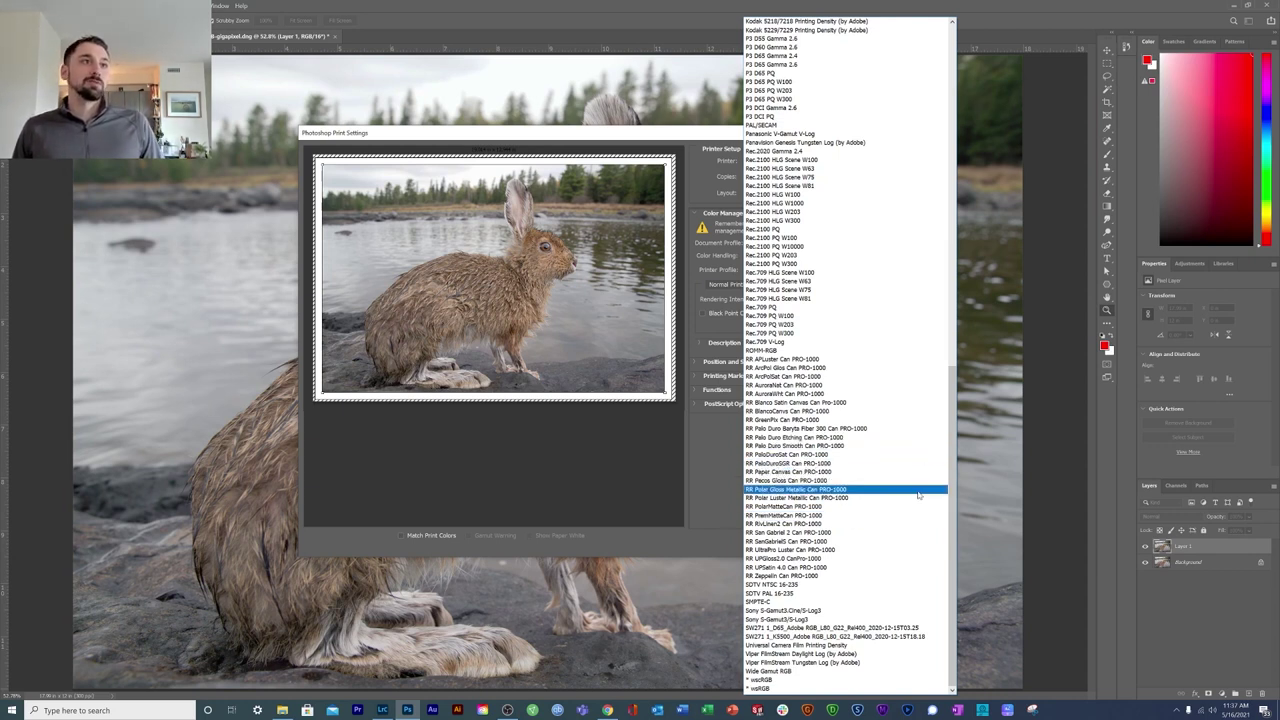
pyautogui.click(729, 505)
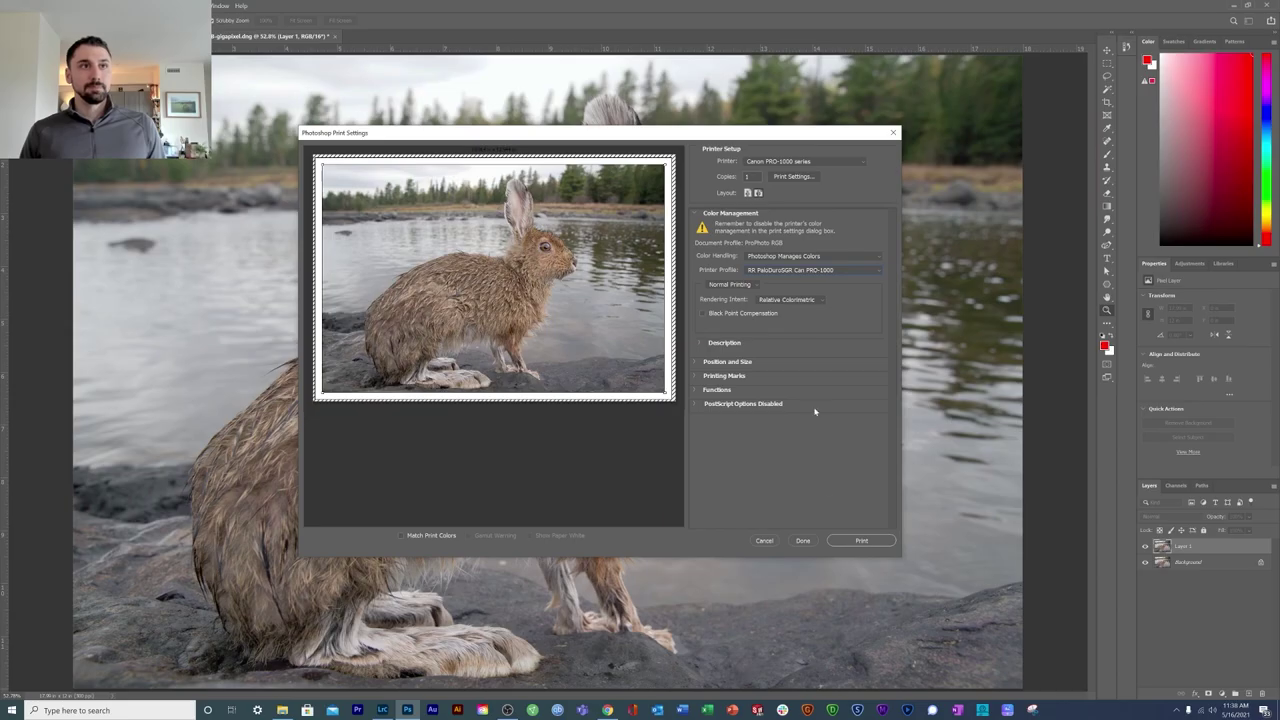
pyautogui.click(873, 544)
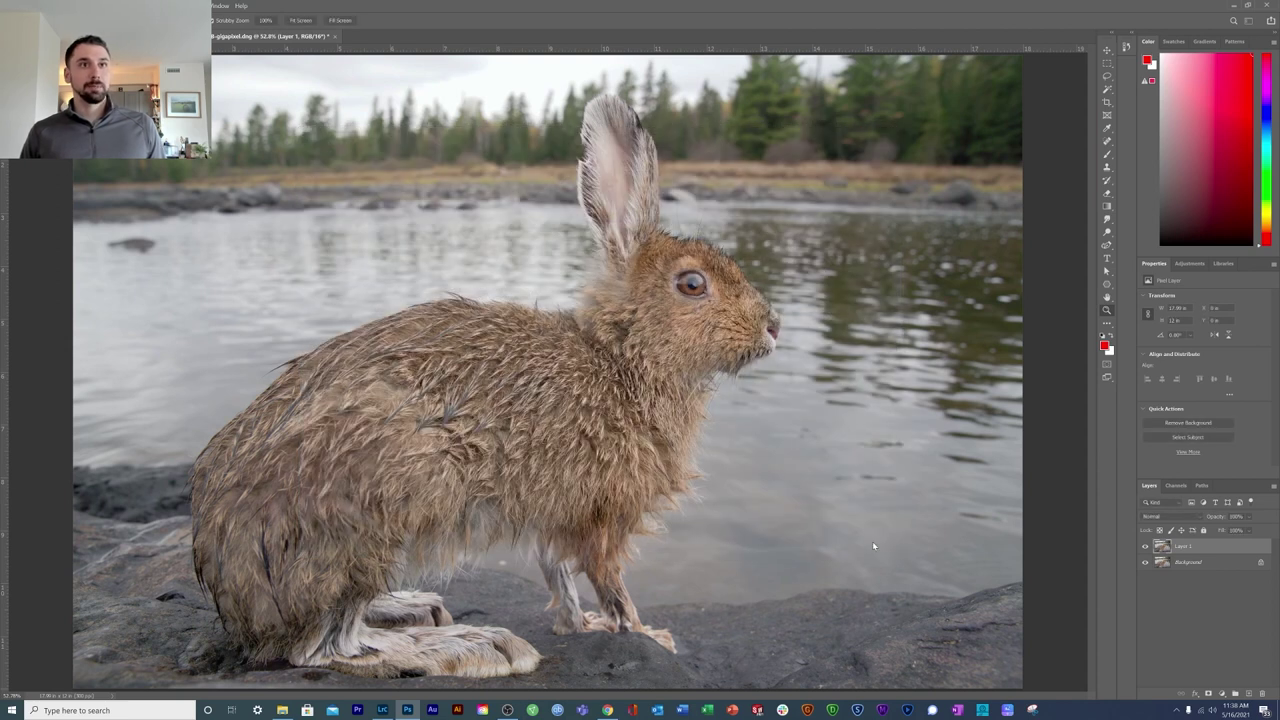